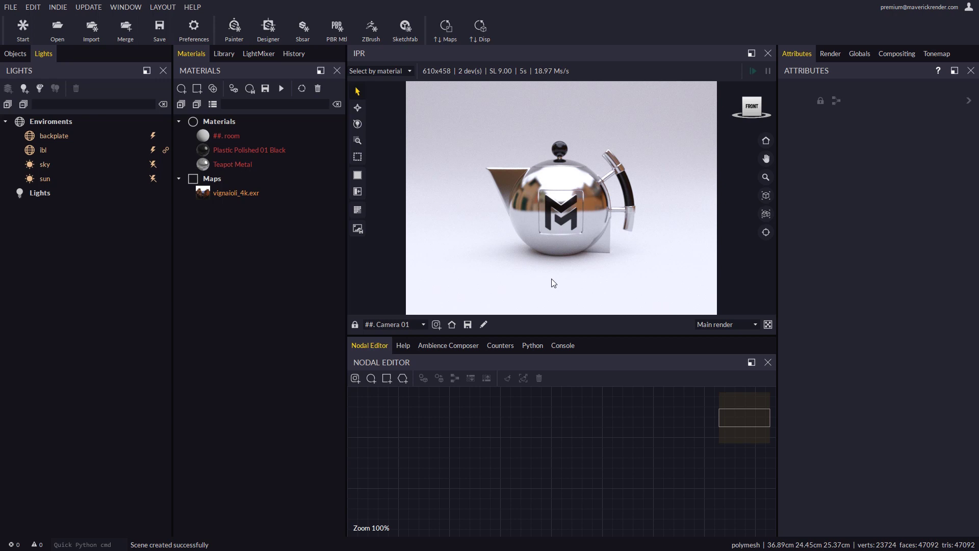
Open the Ambience Composer and place the first Box light from the library's Lights on the left half of the environment map.
{"action": "left_click", "coordinate": [443, 347]}
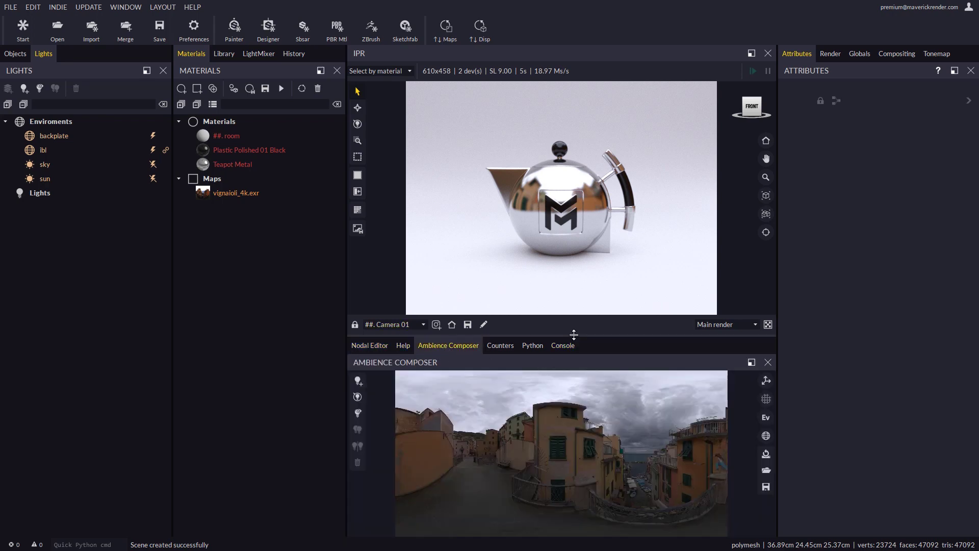
{"action": "mouse_move", "coordinate": [574, 336]}
{"action": "left_mouse_down"}
{"action": "mouse_move", "coordinate": [570, 354]}
{"action": "mouse_move", "coordinate": [570, 337]}
{"action": "left_mouse_up"}
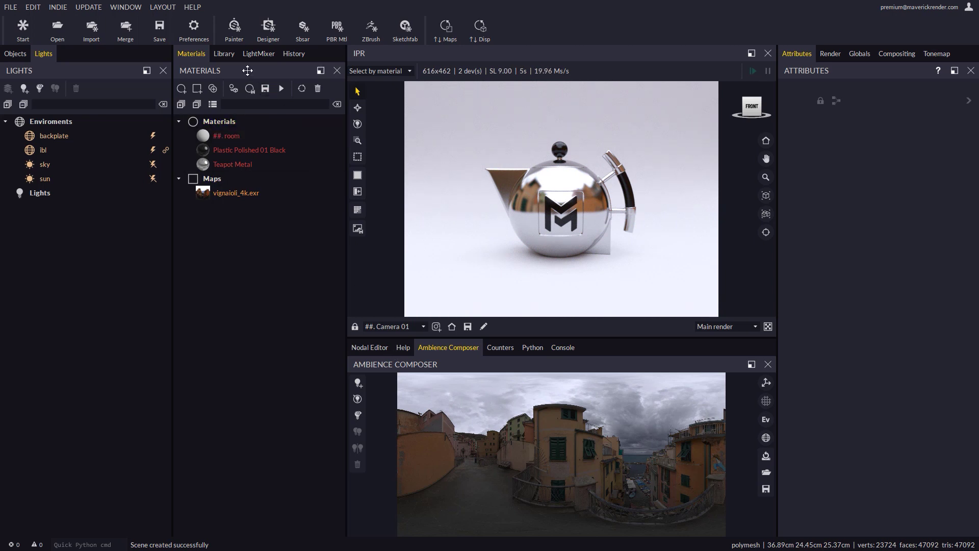
{"action": "left_click", "coordinate": [225, 55]}
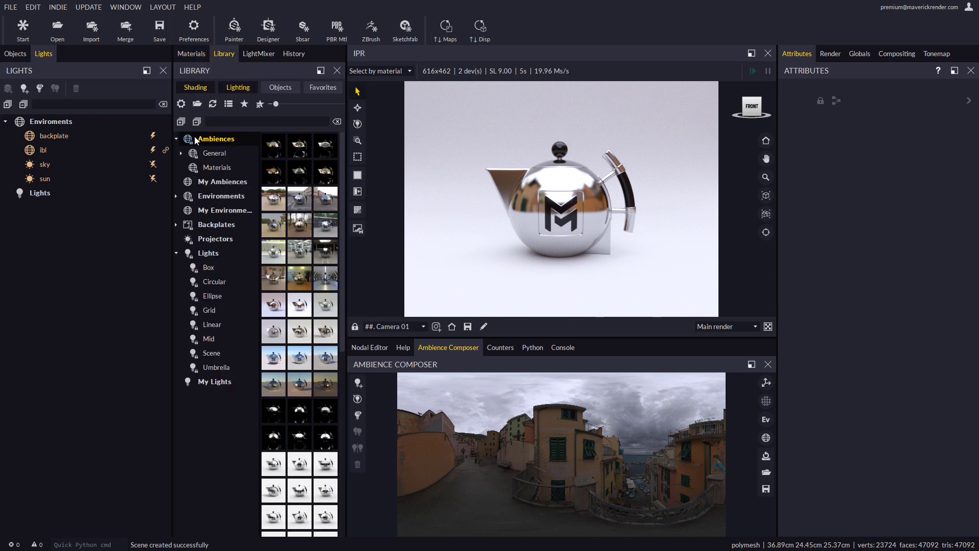
{"action": "left_click", "coordinate": [210, 253]}
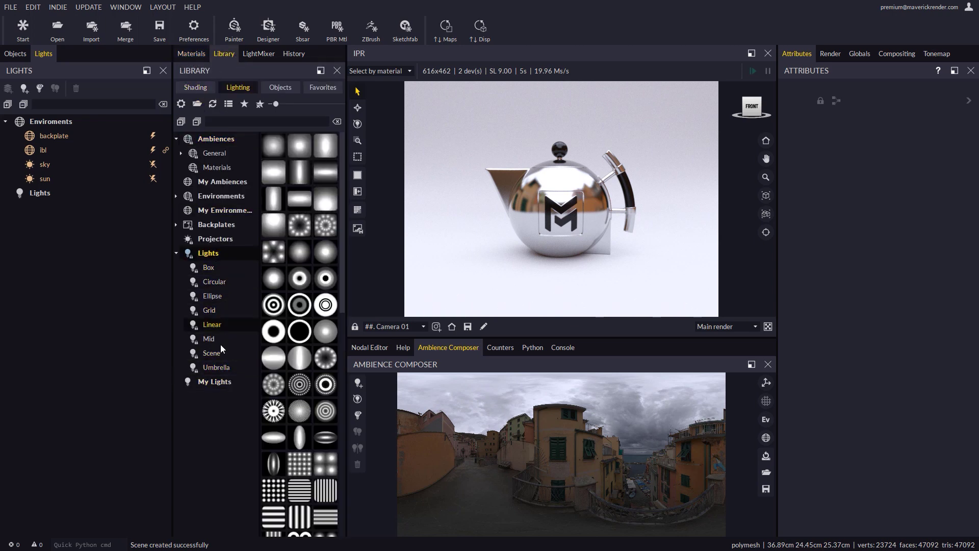
{"action": "left_click_drag", "start_coordinate": [271, 145], "coordinate": [484, 417]}
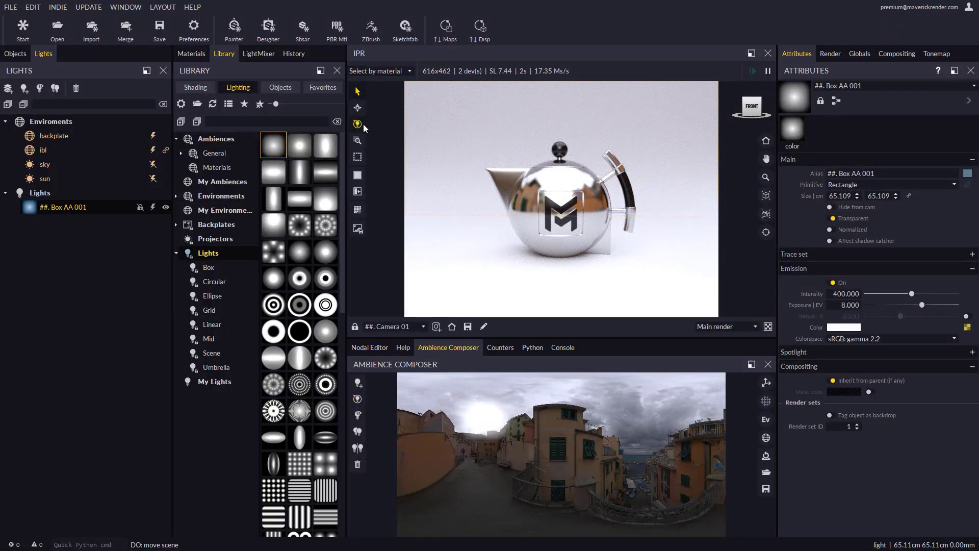
Aim the box light at the teapot body's left side with the Normalight tool, and fine-tune its position in the environment map.
{"action": "left_click", "coordinate": [358, 399]}
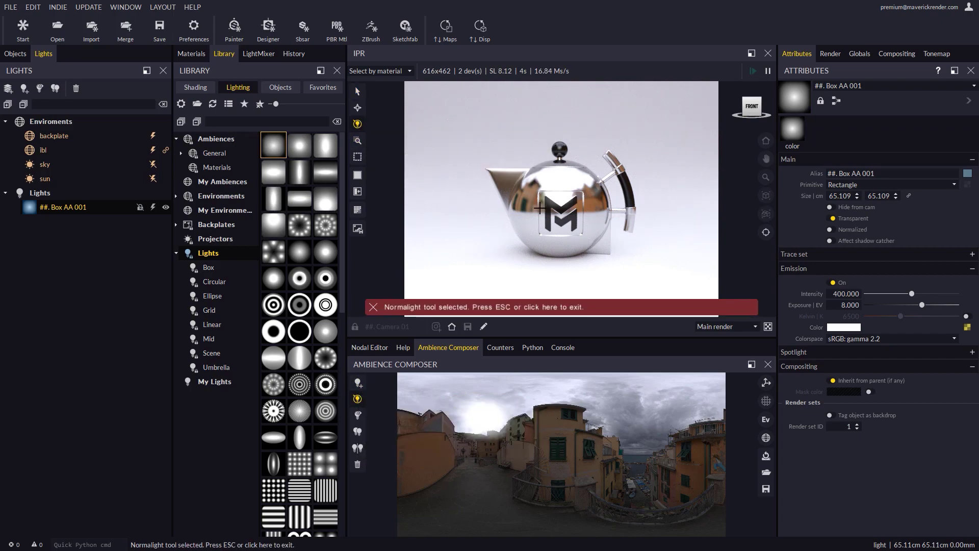
{"action": "mouse_move", "coordinate": [522, 194]}
{"action": "left_mouse_down"}
{"action": "mouse_move", "coordinate": [596, 195]}
{"action": "mouse_move", "coordinate": [558, 166]}
{"action": "mouse_move", "coordinate": [530, 184]}
{"action": "left_mouse_up"}
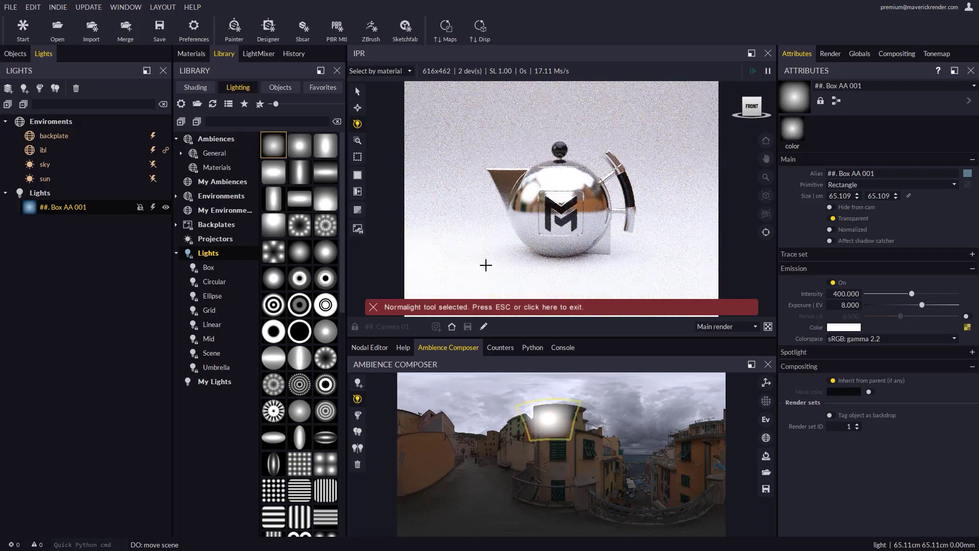
{"action": "left_click", "coordinate": [476, 309]}
{"action": "right_click_drag", "start_coordinate": [570, 201], "coordinate": [567, 250], "text": "alt"}
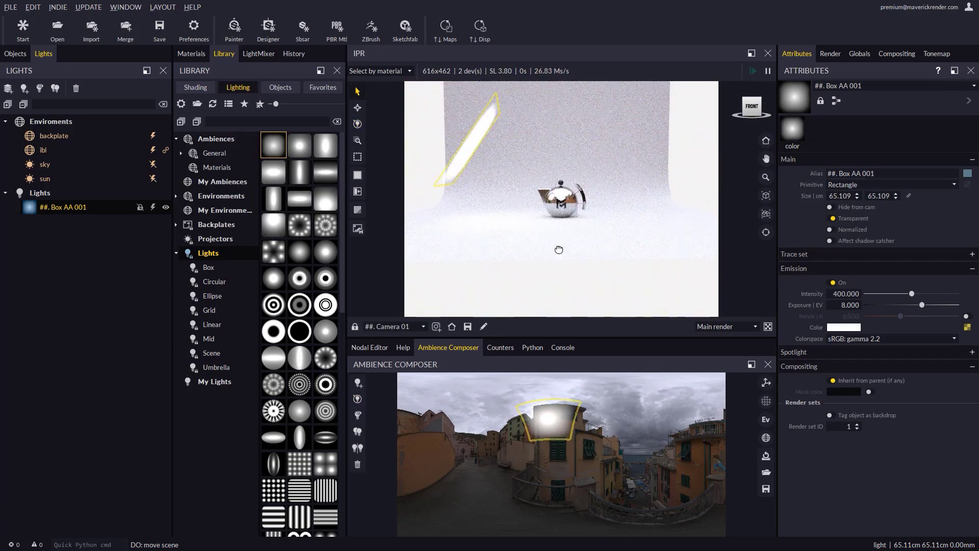
{"action": "left_click_drag", "start_coordinate": [570, 249], "coordinate": [542, 255]}
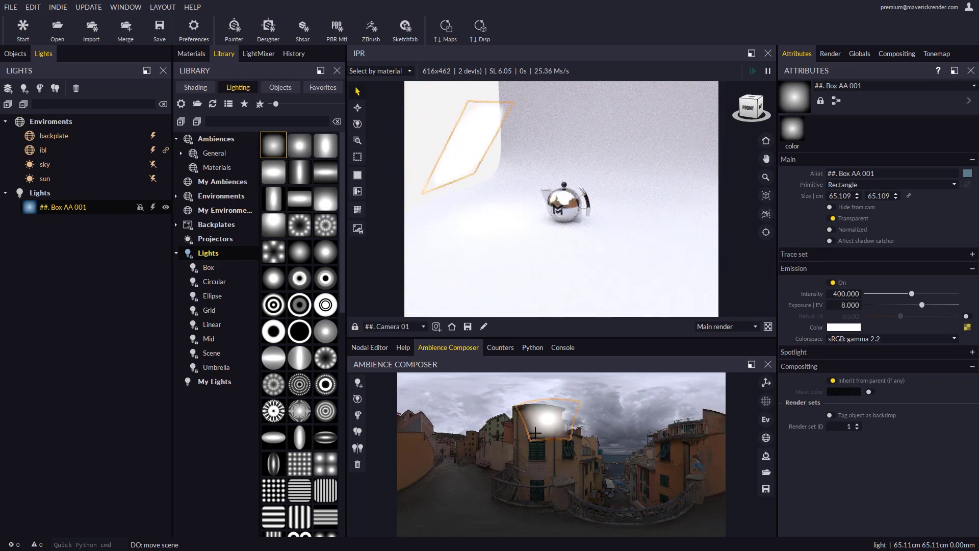
{"action": "mouse_move", "coordinate": [544, 425]}
{"action": "left_mouse_down"}
{"action": "mouse_move", "coordinate": [634, 417]}
{"action": "mouse_move", "coordinate": [535, 423]}
{"action": "mouse_move", "coordinate": [684, 416]}
{"action": "mouse_move", "coordinate": [531, 419]}
{"action": "mouse_move", "coordinate": [557, 420]}
{"action": "mouse_move", "coordinate": [545, 422]}
{"action": "left_mouse_up"}
Add a second Box light on the right of the environment map and adjust it with the transform gizmo to about 61.81 cm wide.
{"action": "left_click_drag", "start_coordinate": [264, 139], "coordinate": [684, 407]}
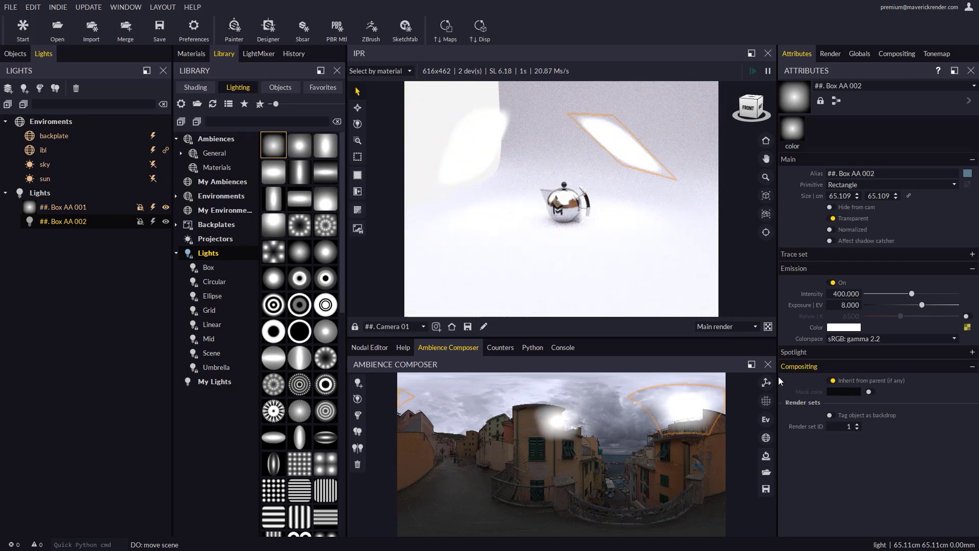
{"action": "left_click", "coordinate": [765, 384]}
{"action": "left_click", "coordinate": [557, 422]}
{"action": "left_click", "coordinate": [684, 408]}
{"action": "mouse_move", "coordinate": [658, 410]}
{"action": "left_mouse_down"}
{"action": "mouse_move", "coordinate": [553, 416]}
{"action": "mouse_move", "coordinate": [668, 411]}
{"action": "mouse_move", "coordinate": [649, 408]}
{"action": "mouse_move", "coordinate": [666, 385]}
{"action": "mouse_move", "coordinate": [639, 424]}
{"action": "mouse_move", "coordinate": [652, 406]}
{"action": "left_mouse_up"}
Reset the second Box light's rotation and fine-tune the light in the environment map.
{"action": "right_click", "coordinate": [670, 403]}
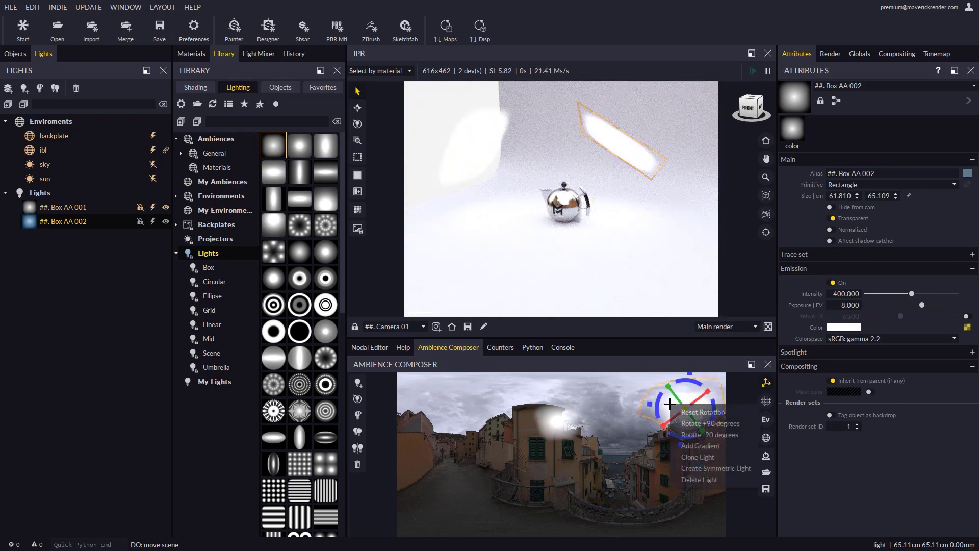
{"action": "left_click", "coordinate": [693, 414]}
{"action": "mouse_move", "coordinate": [685, 410]}
{"action": "left_mouse_down"}
{"action": "mouse_move", "coordinate": [683, 396]}
{"action": "mouse_move", "coordinate": [690, 473]}
{"action": "mouse_move", "coordinate": [691, 383]}
{"action": "mouse_move", "coordinate": [690, 412]}
{"action": "left_mouse_up"}
{"action": "scroll", "coordinate": [694, 416], "scroll_direction": "down", "scroll_amount": 3}
{"action": "scroll", "coordinate": [693, 416], "scroll_direction": "up", "scroll_amount": 6}
{"action": "scroll", "coordinate": [694, 417], "scroll_direction": "down", "scroll_amount": 2}
{"action": "scroll", "coordinate": [693, 416], "scroll_direction": "down", "scroll_amount": 1}
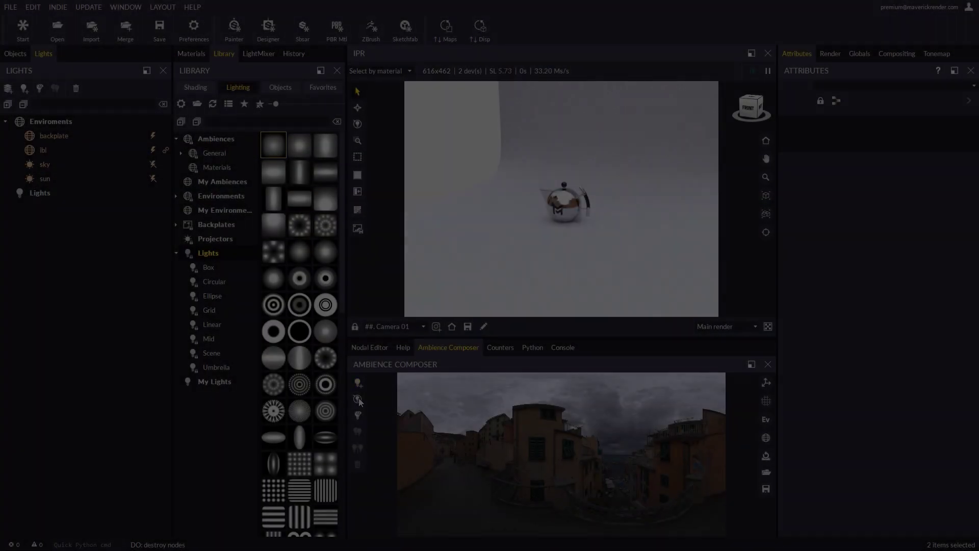
Create a top light, reset its rotation and move it to the upper part of the environment map, left of centre.
{"action": "left_click", "coordinate": [353, 383]}
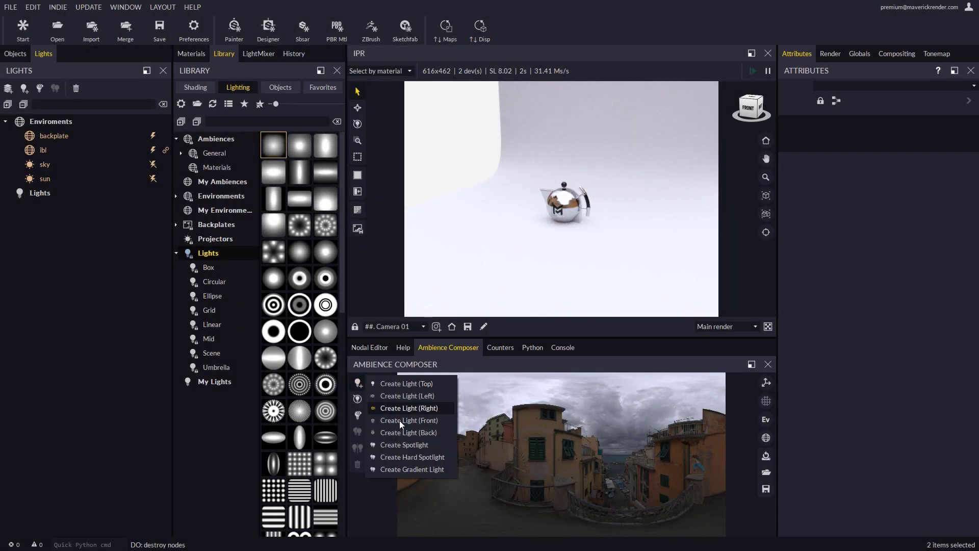
{"action": "left_click", "coordinate": [404, 383]}
{"action": "left_click_drag", "start_coordinate": [482, 395], "coordinate": [582, 411]}
{"action": "right_click", "coordinate": [584, 411]}
{"action": "left_click", "coordinate": [602, 421]}
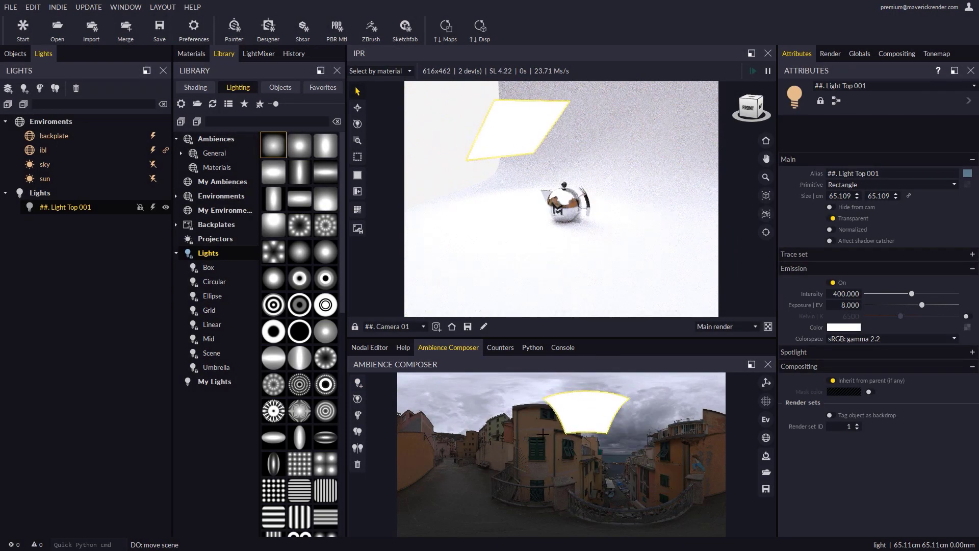
{"action": "left_click", "coordinate": [552, 385]}
{"action": "left_click_drag", "start_coordinate": [579, 414], "coordinate": [516, 406]}
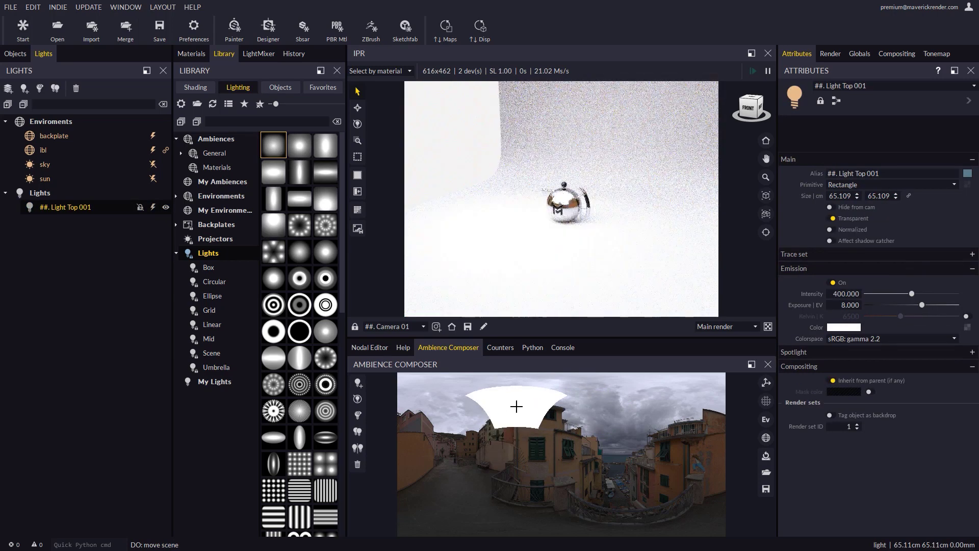
Reposition the top light with the Normalight tool and return the camera to its home view.
{"action": "left_click", "coordinate": [358, 399]}
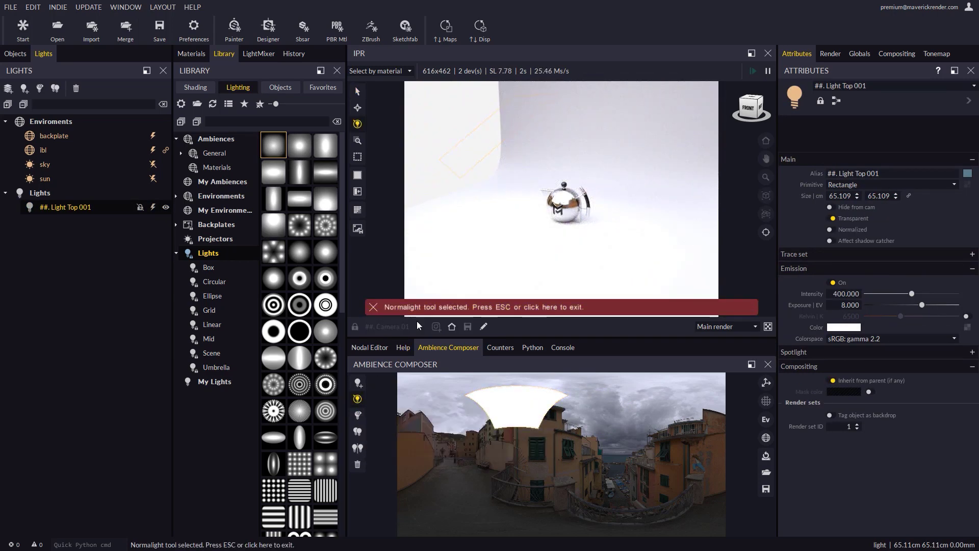
{"action": "left_click", "coordinate": [426, 307]}
{"action": "left_click", "coordinate": [452, 327]}
{"action": "left_click", "coordinate": [475, 437]}
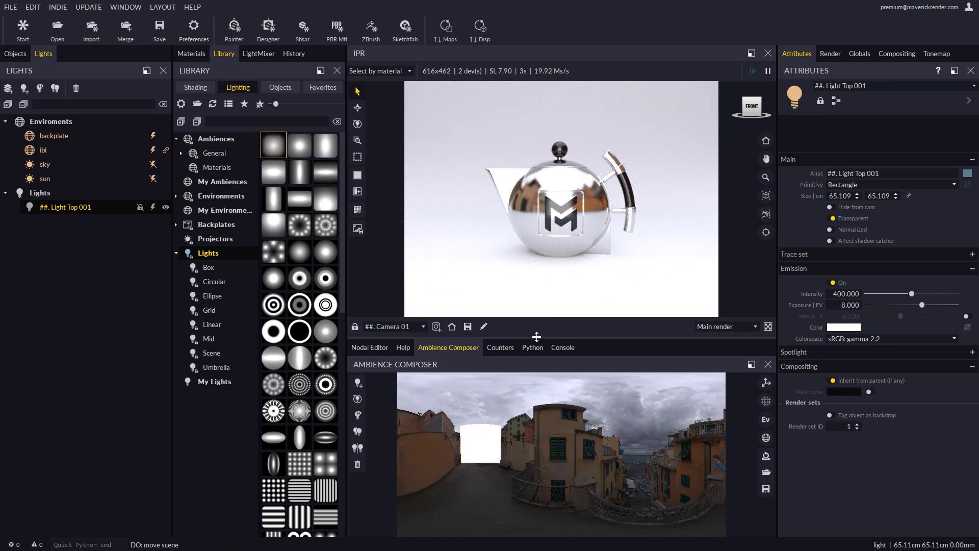
Clone the top light onto the left of the environment map and add a symmetric light on the right.
{"action": "mouse_move", "coordinate": [481, 446]}
{"action": "left_mouse_down"}
{"action": "mouse_move", "coordinate": [585, 415]}
{"action": "mouse_move", "coordinate": [573, 444]}
{"action": "mouse_move", "coordinate": [619, 411]}
{"action": "mouse_move", "coordinate": [457, 429]}
{"action": "left_mouse_up"}
{"action": "left_click", "coordinate": [358, 432]}
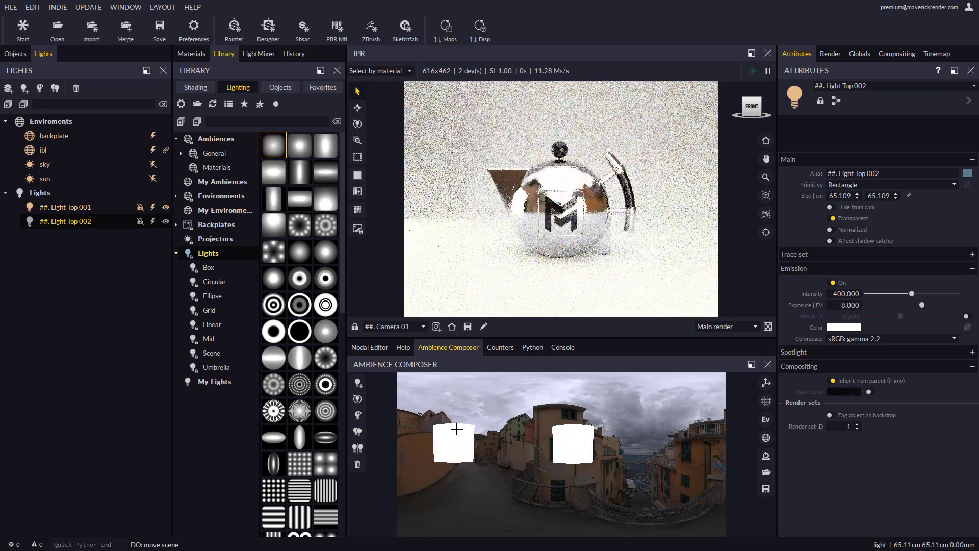
{"action": "left_click", "coordinate": [357, 448]}
{"action": "left_click_drag", "start_coordinate": [665, 433], "coordinate": [660, 424]}
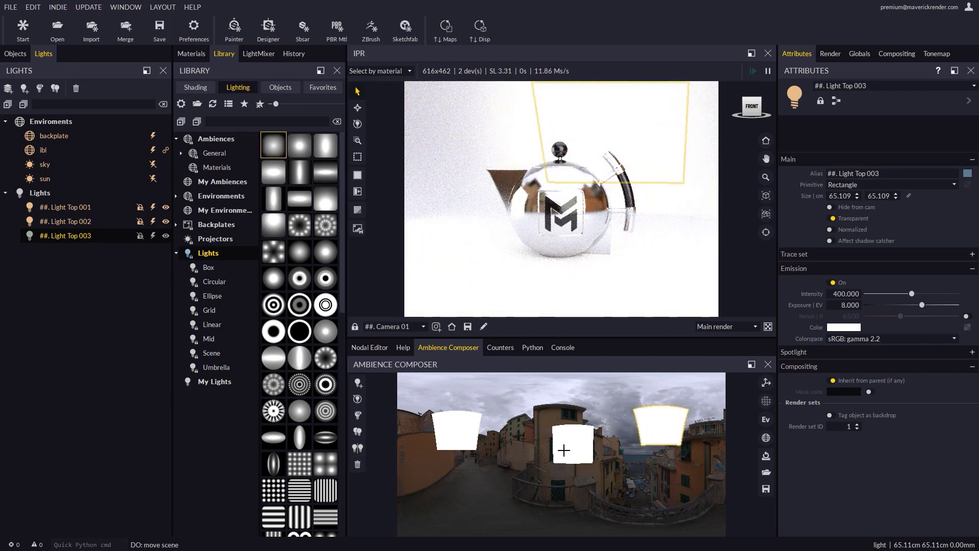
Delete the middle light from the environment map.
{"action": "left_click", "coordinate": [582, 449]}
{"action": "left_click", "coordinate": [357, 464]}
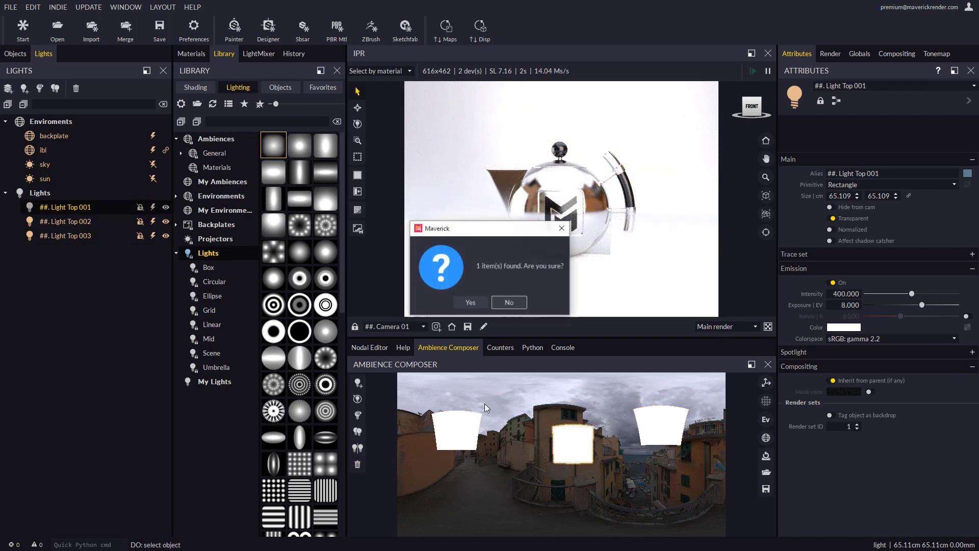
{"action": "left_click", "coordinate": [469, 301]}
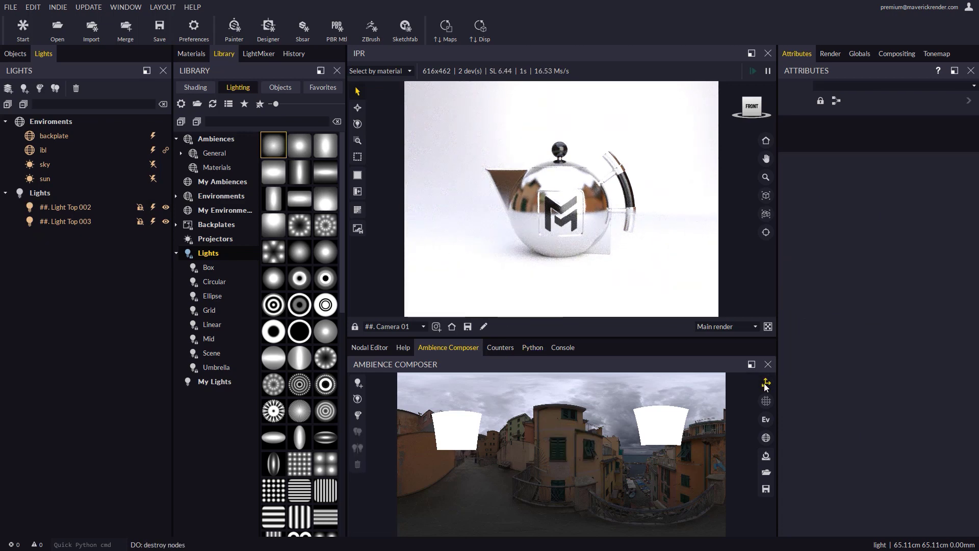
Hide the light gizmos, show the snapping grid, and snap the two lights on either side of the map's centre.
{"action": "left_click", "coordinate": [665, 423]}
{"action": "left_click", "coordinate": [444, 422]}
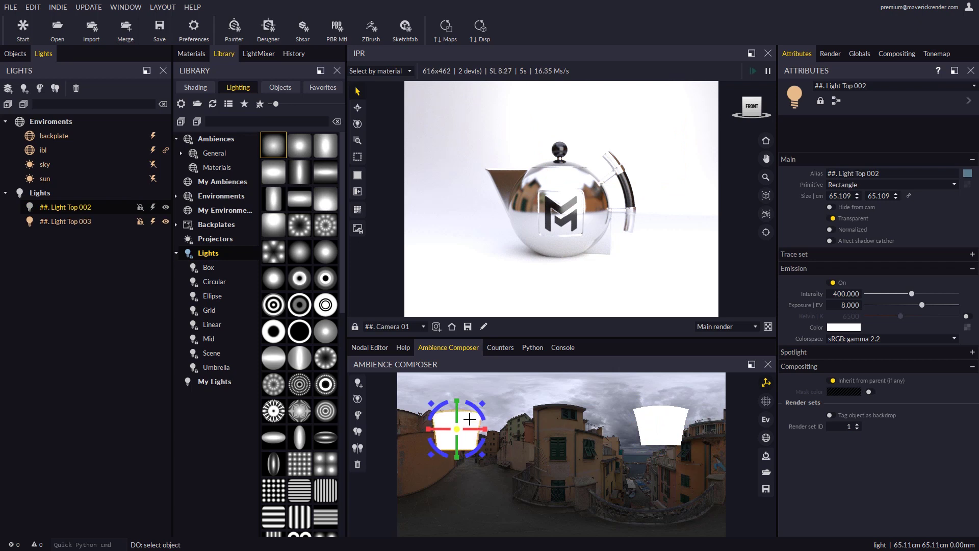
{"action": "left_click", "coordinate": [766, 383]}
{"action": "left_click", "coordinate": [766, 402]}
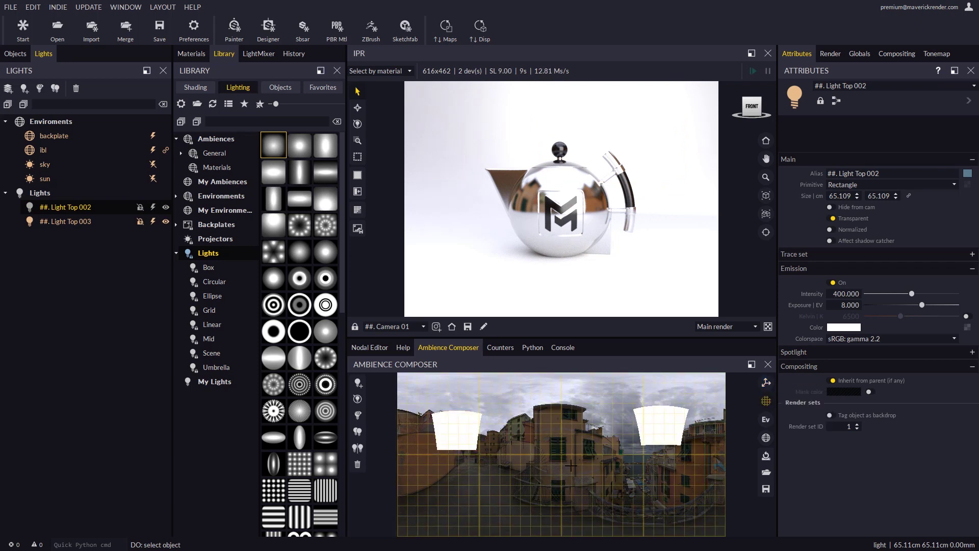
{"action": "left_click_drag", "start_coordinate": [651, 409], "coordinate": [525, 425]}
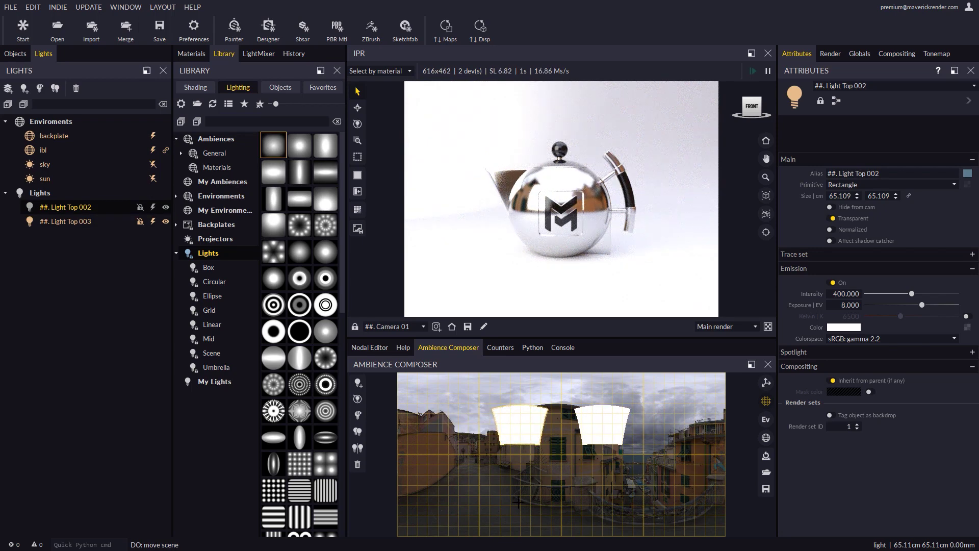
Clone the lights into an evenly spaced row of four across the environment map, and move one further clone overhead.
{"action": "left_click", "coordinate": [611, 428]}
{"action": "left_click", "coordinate": [357, 432]}
{"action": "left_click_drag", "start_coordinate": [579, 428], "coordinate": [661, 429]}
{"action": "left_click", "coordinate": [514, 428]}
{"action": "left_click", "coordinate": [358, 432]}
{"action": "left_click_drag", "start_coordinate": [522, 424], "coordinate": [441, 423]}
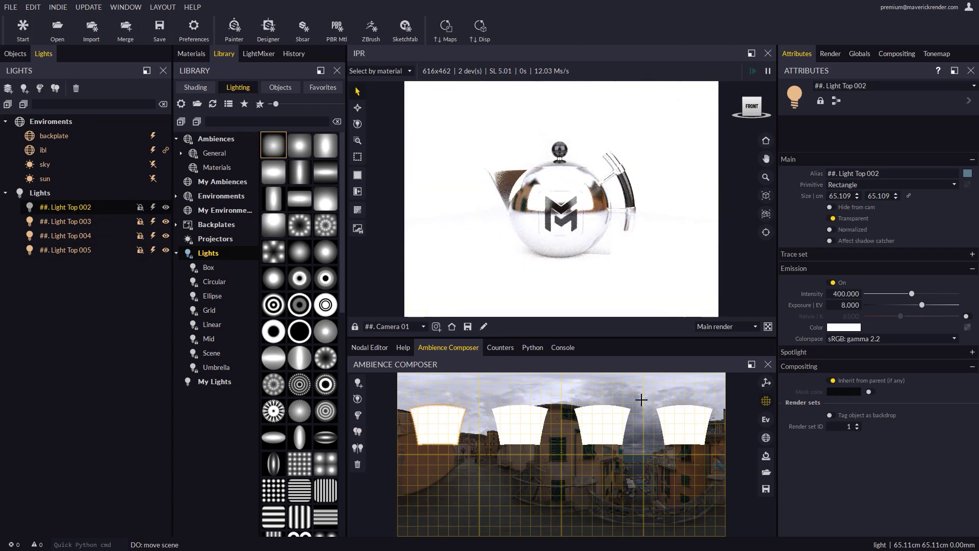
{"action": "left_click", "coordinate": [358, 431]}
{"action": "left_click_drag", "start_coordinate": [437, 420], "coordinate": [527, 399]}
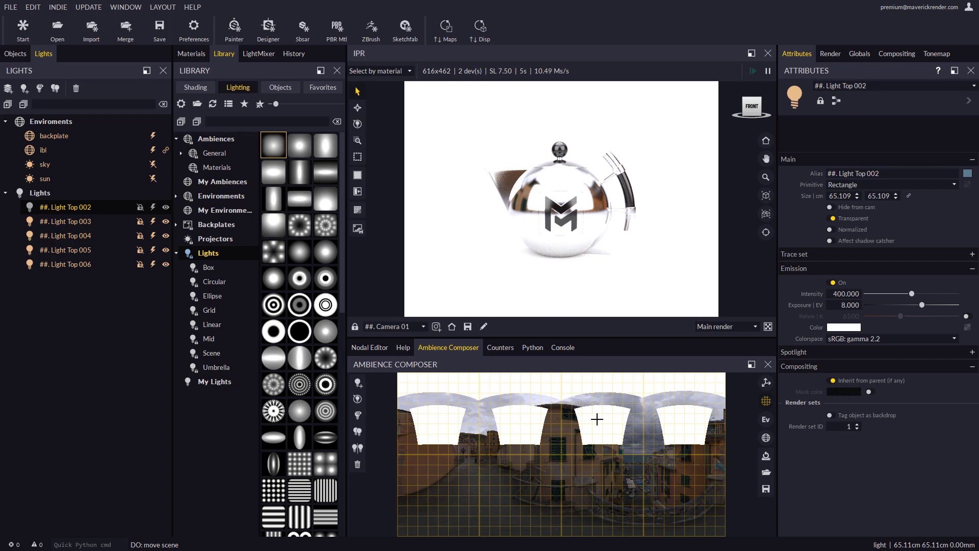
Adjust the ambience exposure and rotate the whole ambience, including its lights, horizontally.
{"action": "left_click_drag", "start_coordinate": [766, 419], "coordinate": [765, 453]}
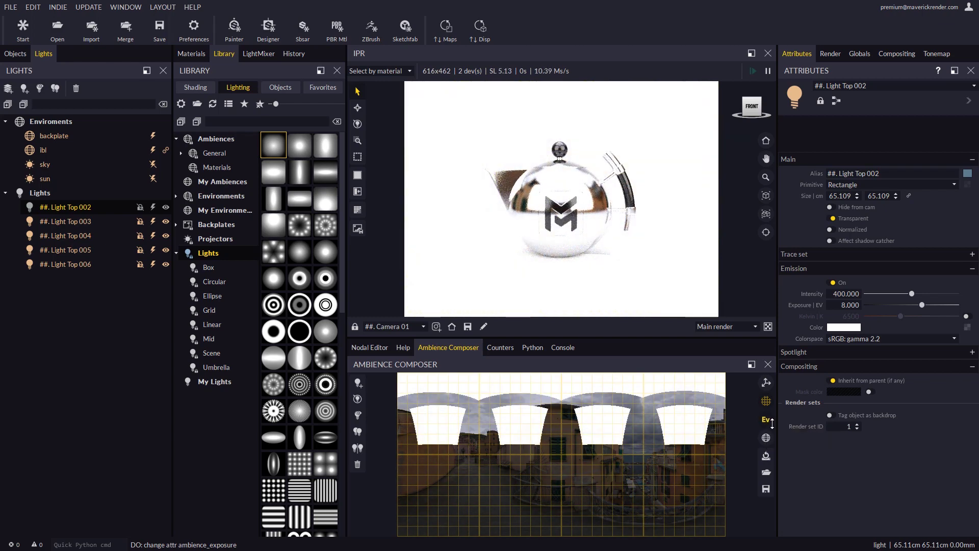
{"action": "left_click_drag", "start_coordinate": [767, 419], "coordinate": [766, 410]}
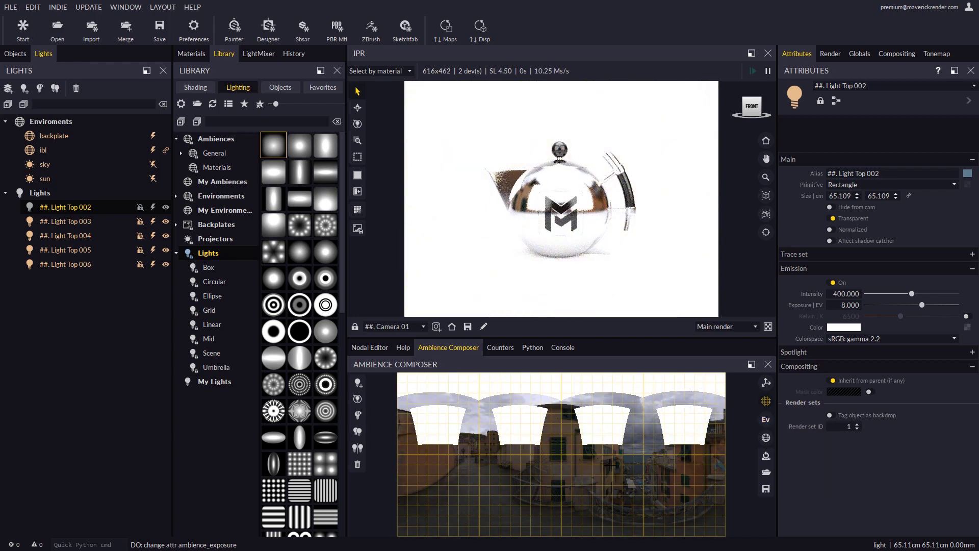
{"action": "left_click_drag", "start_coordinate": [766, 456], "coordinate": [704, 417]}
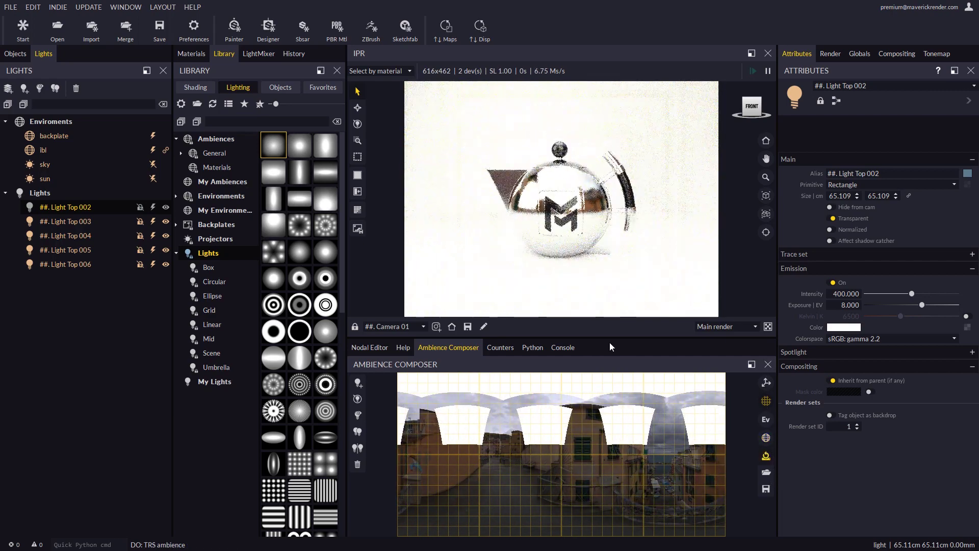
Lower the tonemap exposure to 6.046 EV and rotate the ambience around the teapot.
{"action": "scroll", "coordinate": [571, 234], "scroll_direction": "down", "scroll_amount": 5}
{"action": "left_click_drag", "start_coordinate": [571, 234], "coordinate": [540, 232]}
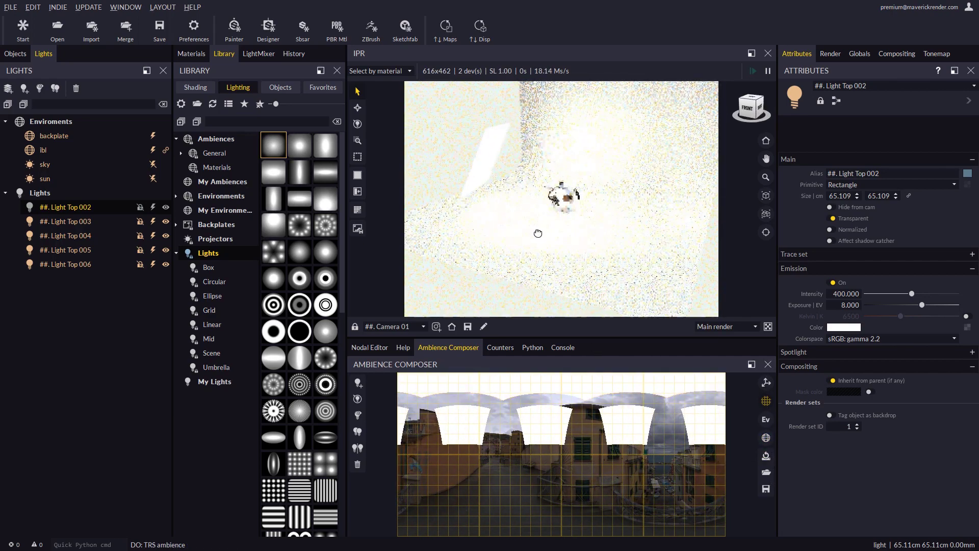
{"action": "left_click", "coordinate": [937, 53]}
{"action": "left_click_drag", "start_coordinate": [928, 156], "coordinate": [913, 160]}
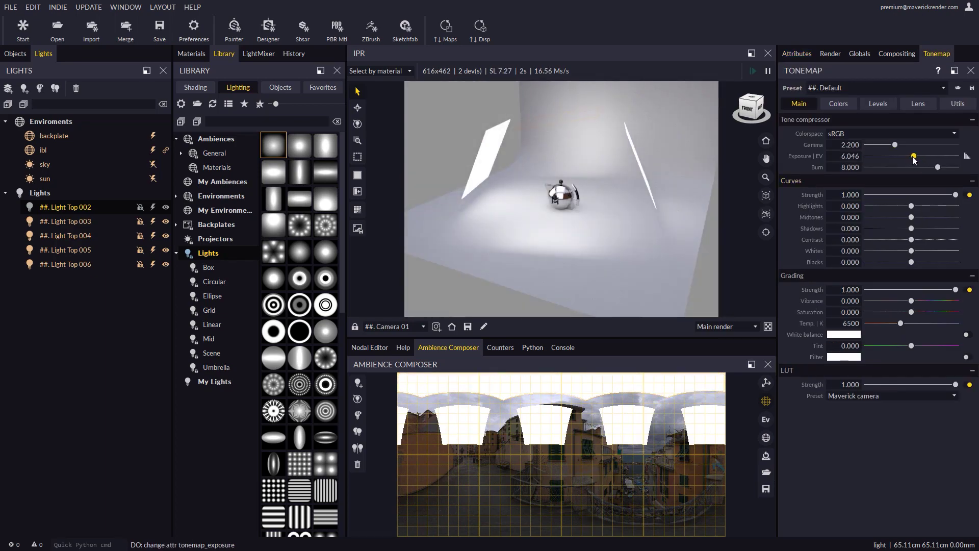
{"action": "mouse_move", "coordinate": [571, 227]}
{"action": "left_mouse_down"}
{"action": "mouse_move", "coordinate": [583, 223]}
{"action": "mouse_move", "coordinate": [586, 234]}
{"action": "left_mouse_up"}
{"action": "left_click_drag", "start_coordinate": [766, 437], "coordinate": [787, 446]}
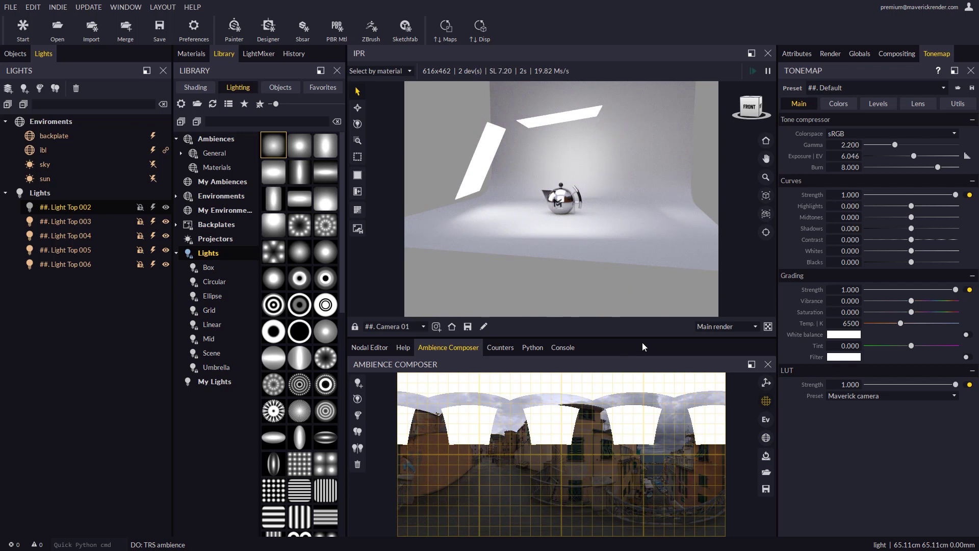
Delete the ambience and reset the IBL, and display the General ambiences in the library.
{"action": "left_click", "coordinate": [767, 458]}
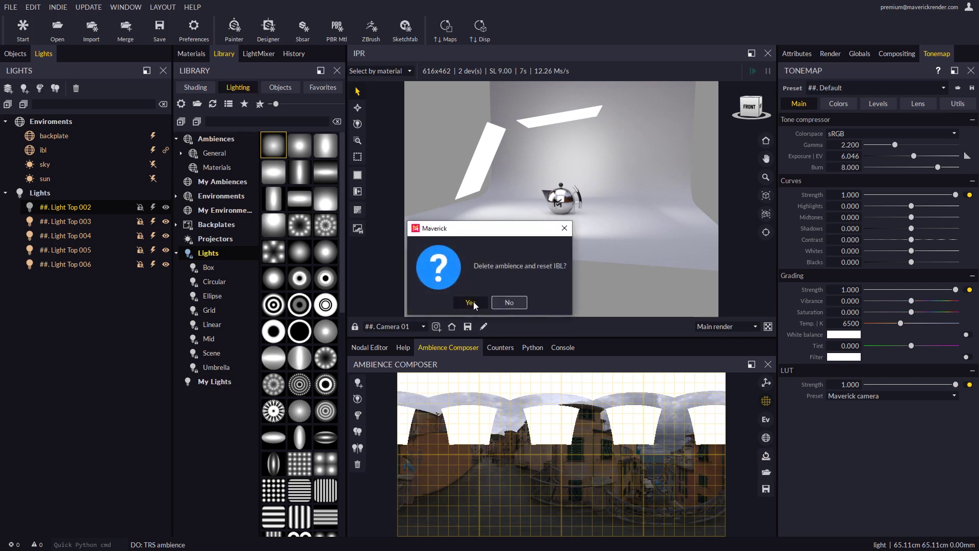
{"action": "left_click", "coordinate": [473, 303]}
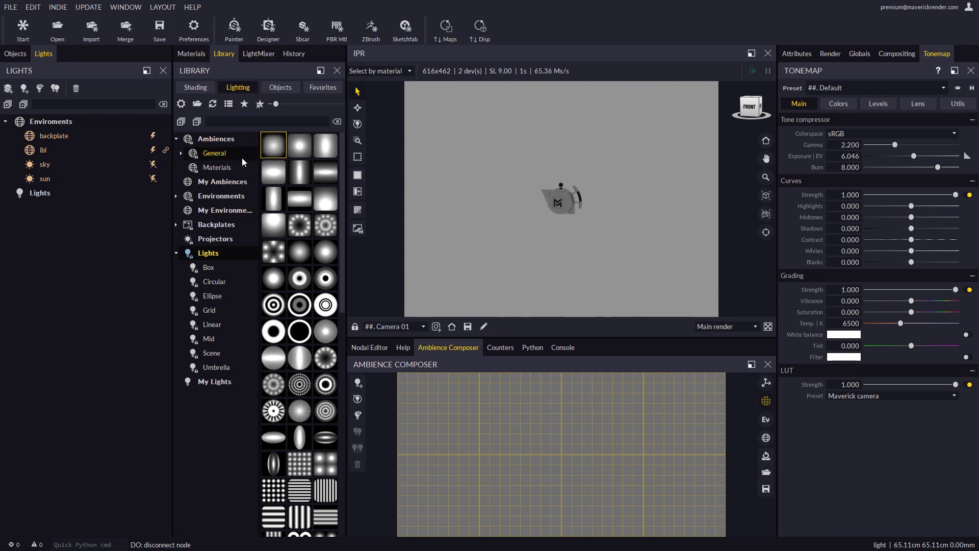
{"action": "left_click", "coordinate": [214, 155]}
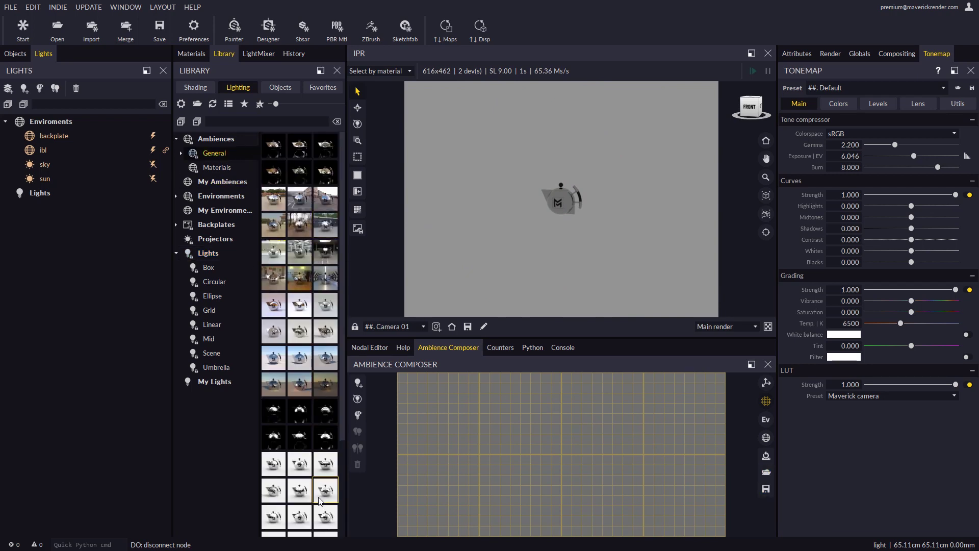
Apply a studio ambience from the General ambiences to the scene, restore the camera's framing of the teapot, and hide the composer grid.
{"action": "scroll", "coordinate": [329, 466], "scroll_direction": "down", "scroll_amount": 3}
{"action": "left_click_drag", "start_coordinate": [325, 475], "coordinate": [509, 265]}
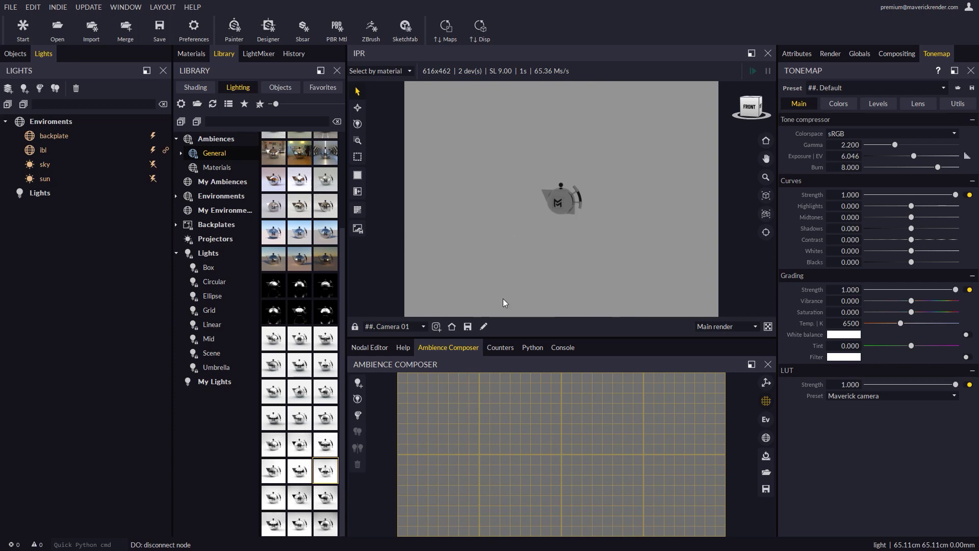
{"action": "left_click", "coordinate": [452, 327]}
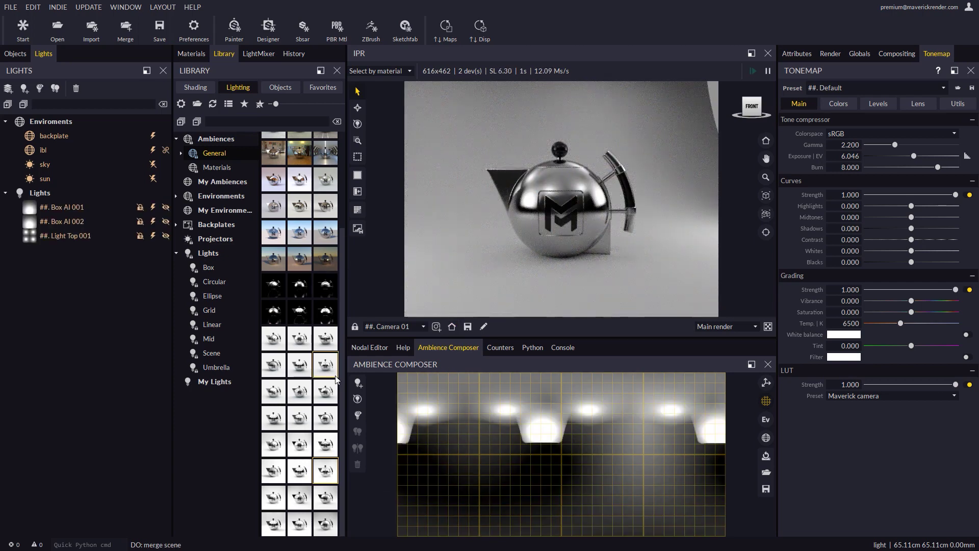
{"action": "left_click", "coordinate": [766, 401]}
Reposition the ambience lights around the teapot and set the tonemap exposure to 8.000 EV.
{"action": "left_click_drag", "start_coordinate": [653, 399], "coordinate": [470, 396]}
{"action": "mouse_move", "coordinate": [569, 410]}
{"action": "left_mouse_down"}
{"action": "mouse_move", "coordinate": [644, 405]}
{"action": "mouse_move", "coordinate": [575, 417]}
{"action": "mouse_move", "coordinate": [633, 402]}
{"action": "mouse_move", "coordinate": [673, 433]}
{"action": "mouse_move", "coordinate": [568, 406]}
{"action": "mouse_move", "coordinate": [570, 415]}
{"action": "left_mouse_up"}
{"action": "left_click", "coordinate": [935, 57]}
{"action": "left_click", "coordinate": [921, 156]}
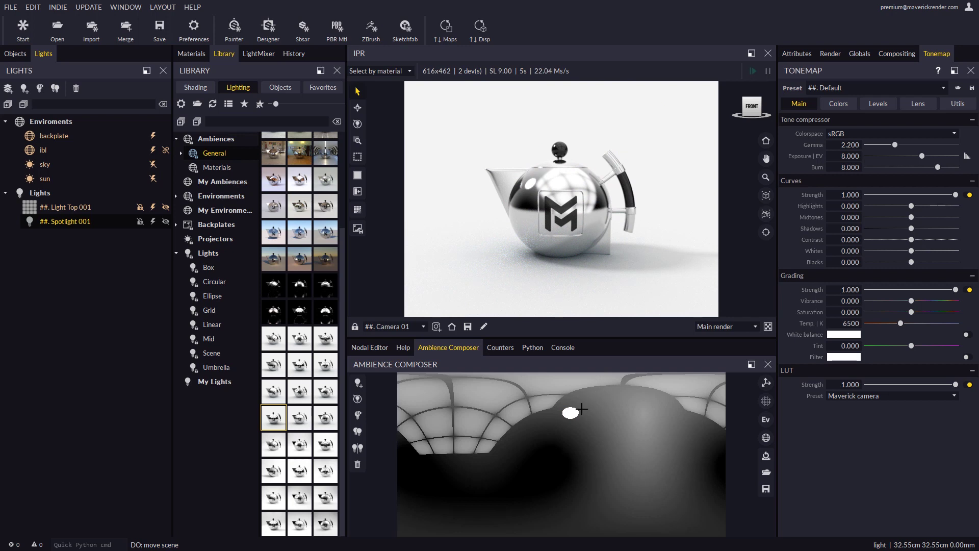
Remove Spotlight 001 from the ambience and rotate the remaining ambience horizontally.
{"action": "left_click", "coordinate": [51, 221]}
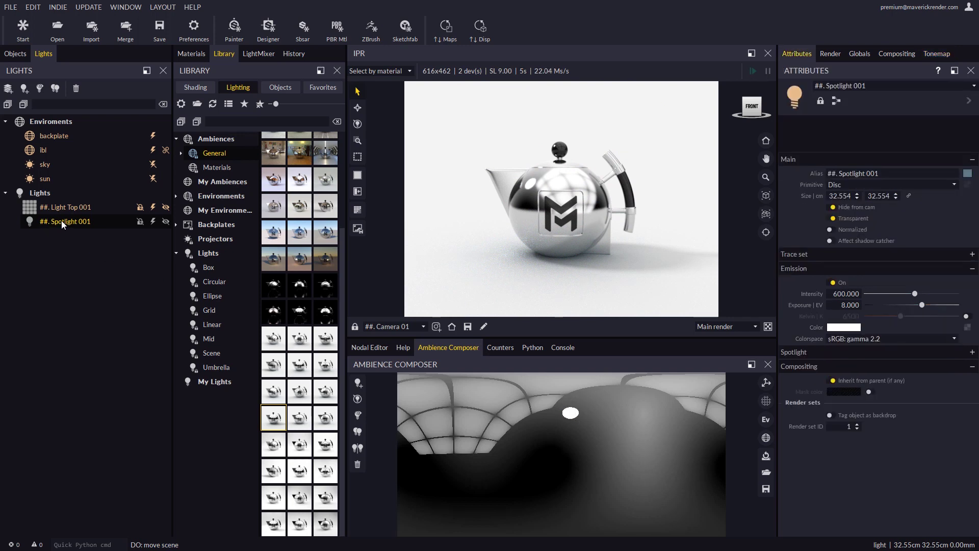
{"action": "right_click", "coordinate": [62, 220]}
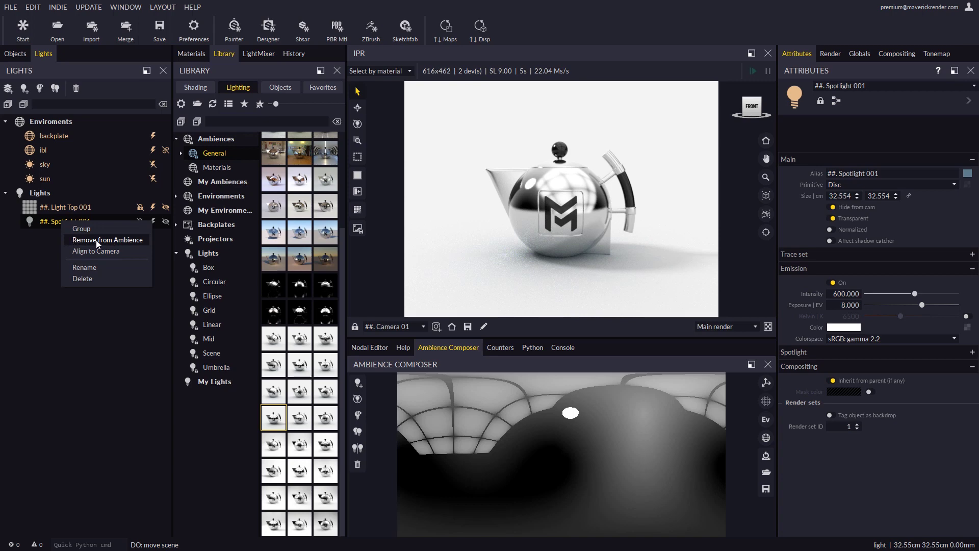
{"action": "left_click", "coordinate": [98, 240]}
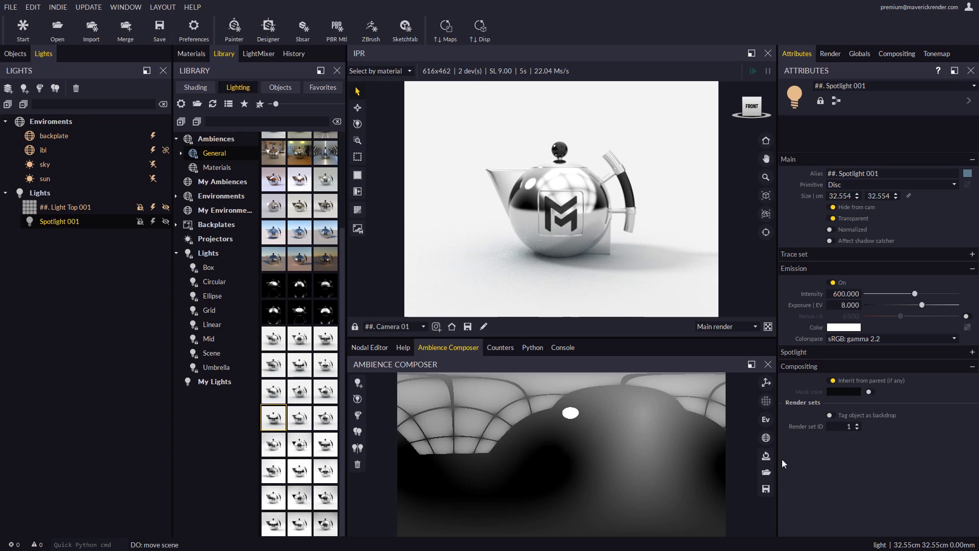
{"action": "mouse_move", "coordinate": [766, 438]}
{"action": "left_mouse_down"}
{"action": "mouse_move", "coordinate": [765, 420]}
{"action": "mouse_move", "coordinate": [766, 459]}
{"action": "mouse_move", "coordinate": [765, 438]}
{"action": "left_mouse_up"}
Move Light Top 001 across the environment map, set its intensity to 185.363 and its colour temperature to 3110 K.
{"action": "left_click", "coordinate": [486, 402]}
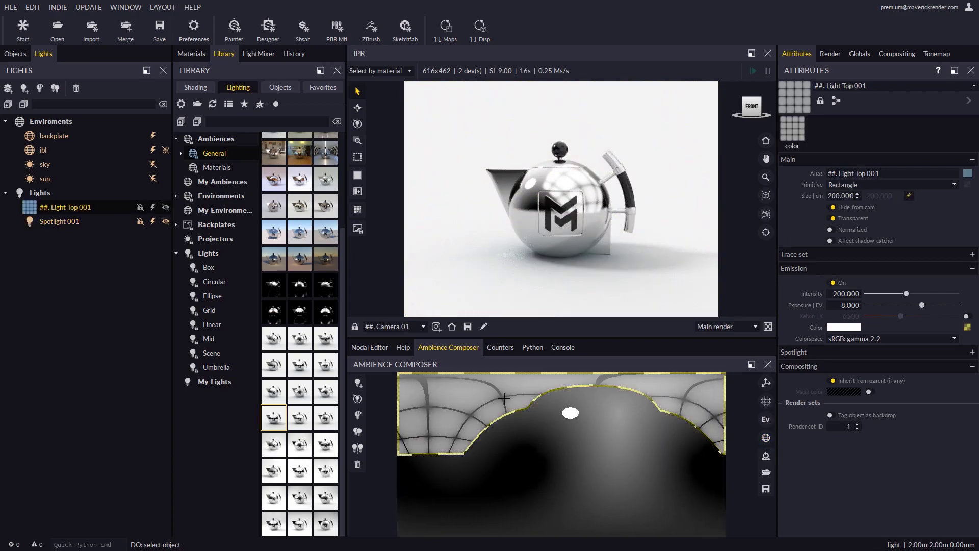
{"action": "left_click_drag", "start_coordinate": [492, 397], "coordinate": [657, 398]}
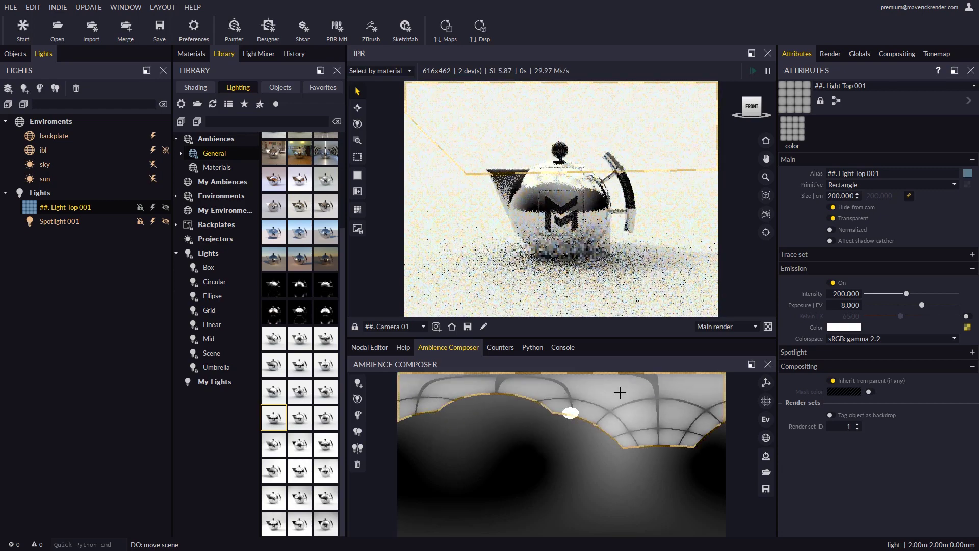
{"action": "left_click_drag", "start_coordinate": [906, 294], "coordinate": [851, 328]}
{"action": "left_click", "coordinate": [966, 317]}
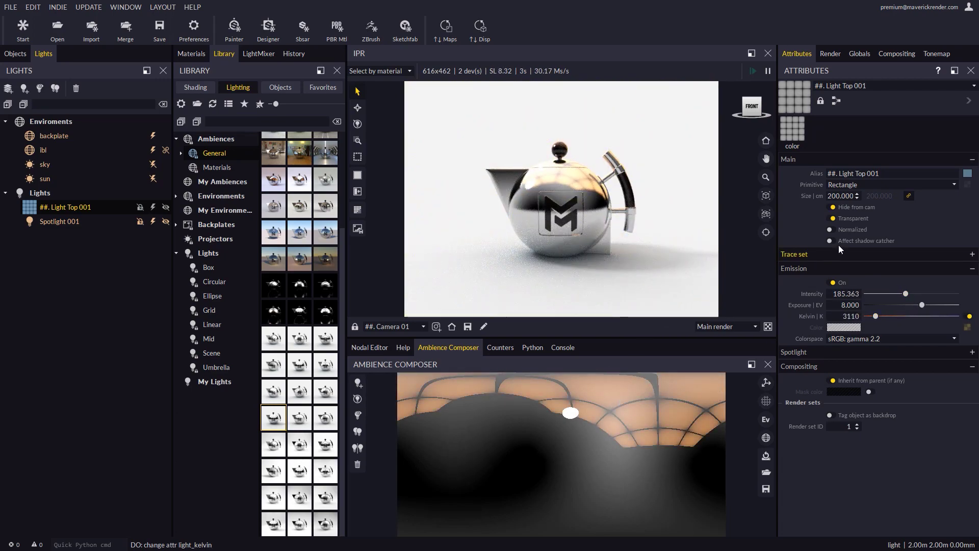
Toggle the Transparent option of Light Top 001 off and on to compare how it blocks the overlapping spotlight.
{"action": "left_click", "coordinate": [833, 220]}
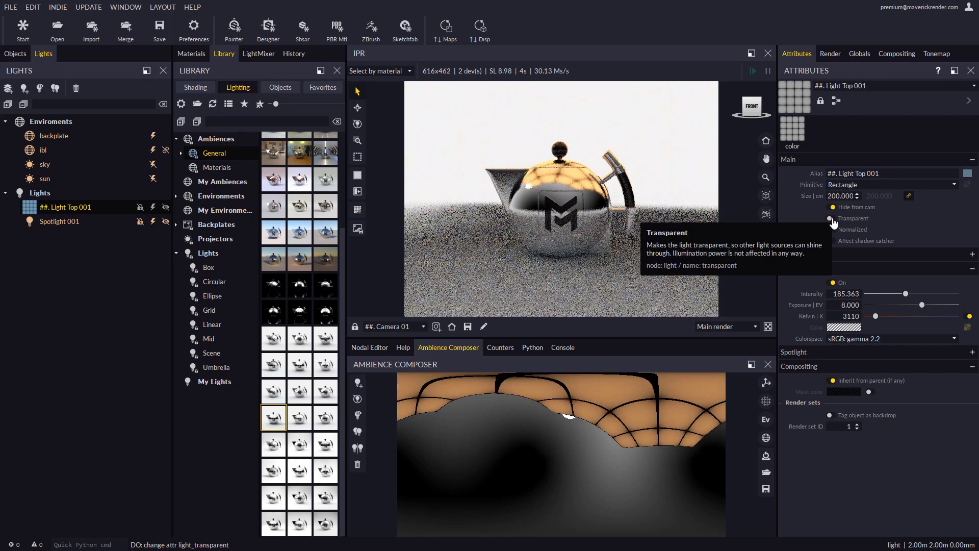
{"action": "left_click", "coordinate": [832, 219]}
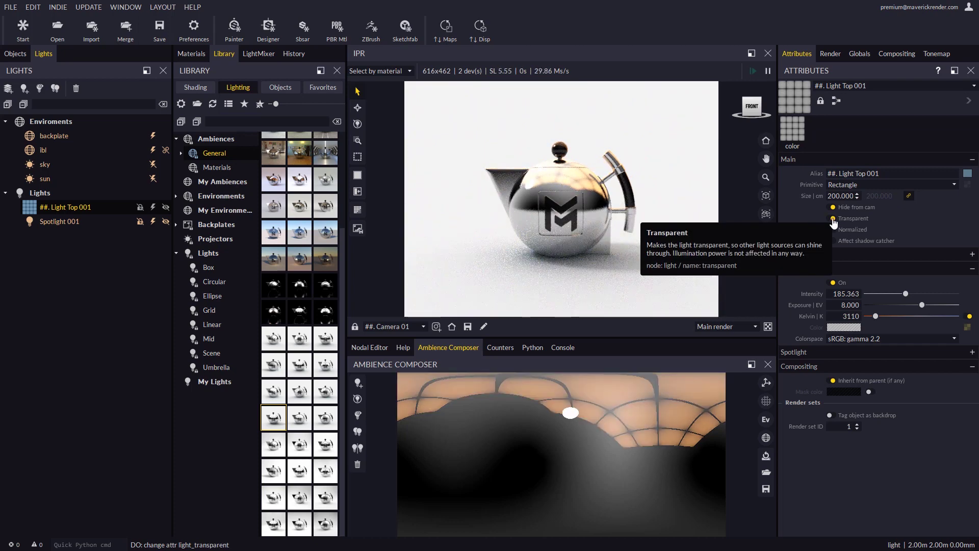
{"action": "left_click", "coordinate": [832, 220]}
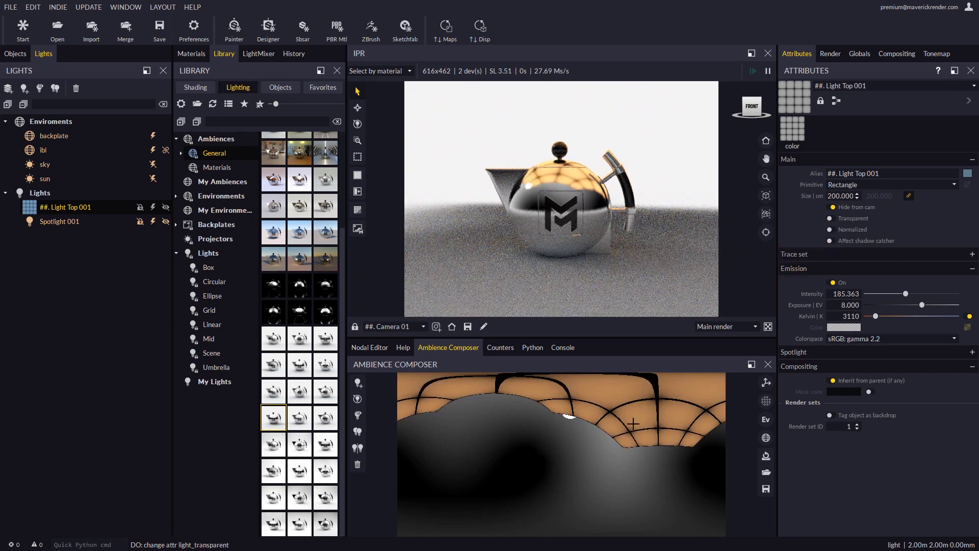
{"action": "left_click", "coordinate": [831, 220]}
{"action": "left_click", "coordinate": [831, 220]}
{"action": "left_click", "coordinate": [831, 220]}
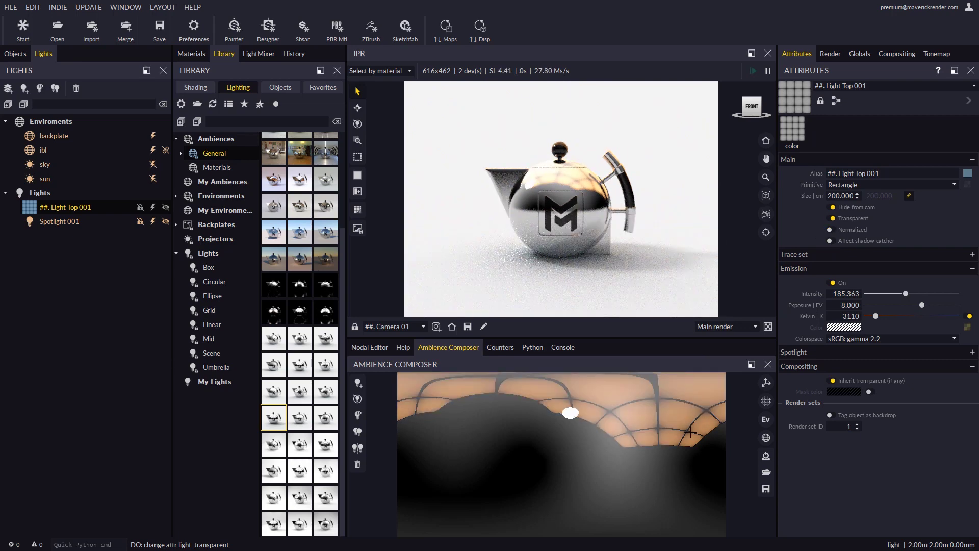
Apply the lake pier Exterior environment as the IBL and set its angle to 151.905°.
{"action": "left_click", "coordinate": [176, 196]}
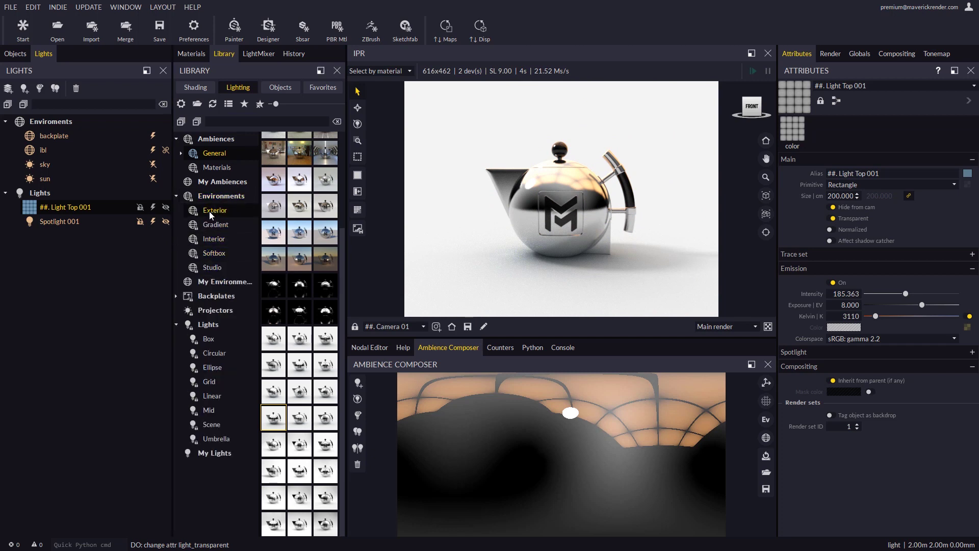
{"action": "left_click", "coordinate": [211, 213]}
{"action": "left_click_drag", "start_coordinate": [306, 171], "coordinate": [524, 432]}
{"action": "left_click", "coordinate": [611, 460]}
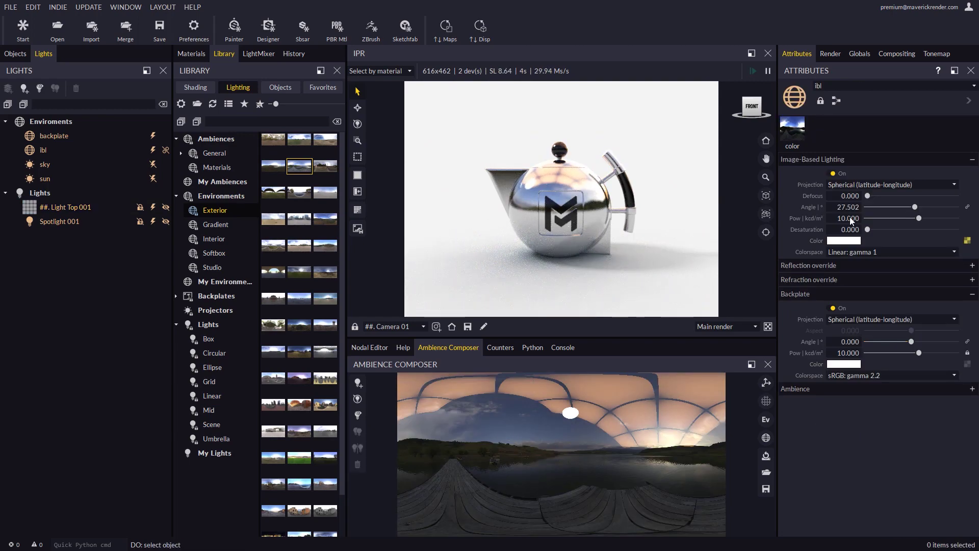
{"action": "left_click_drag", "start_coordinate": [916, 209], "coordinate": [930, 208]}
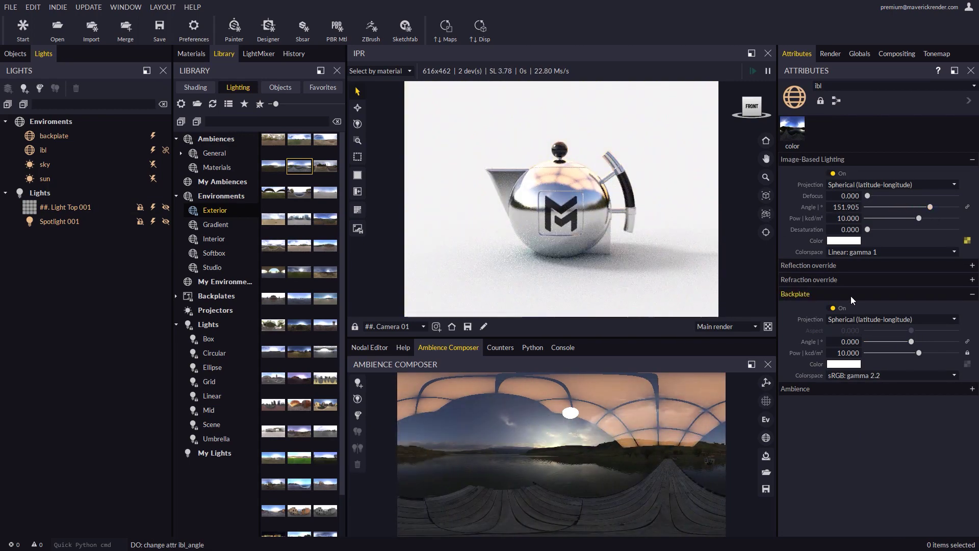
Replace the lake environment with maps from the Gradient environments, starting with the vertical white-to-black gradient.
{"action": "left_click", "coordinate": [215, 225]}
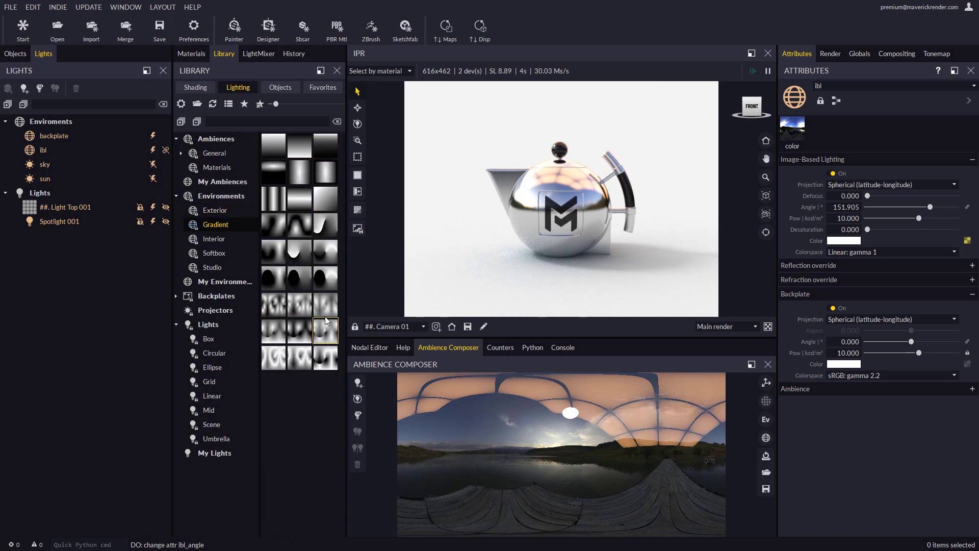
{"action": "left_click_drag", "start_coordinate": [273, 144], "coordinate": [451, 479]}
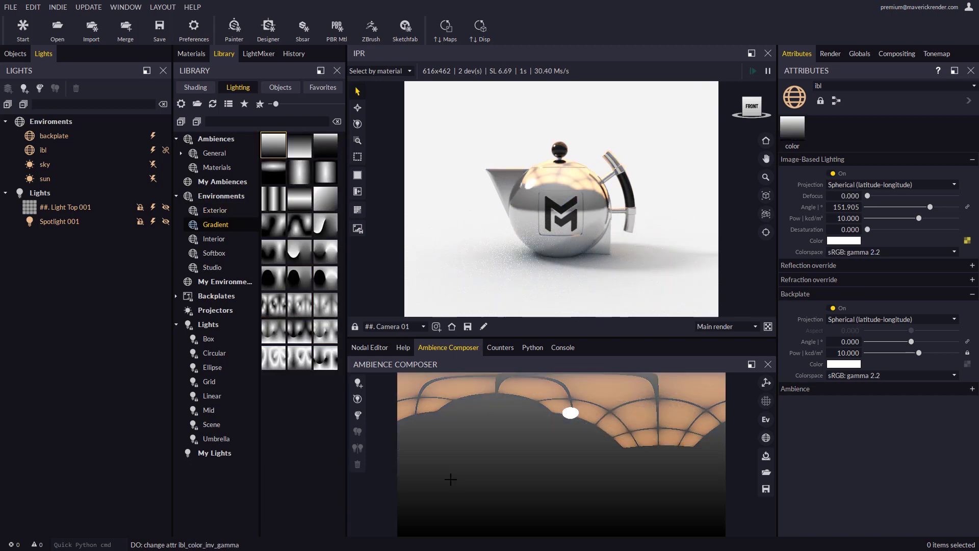
{"action": "left_click_drag", "start_coordinate": [325, 224], "coordinate": [522, 460]}
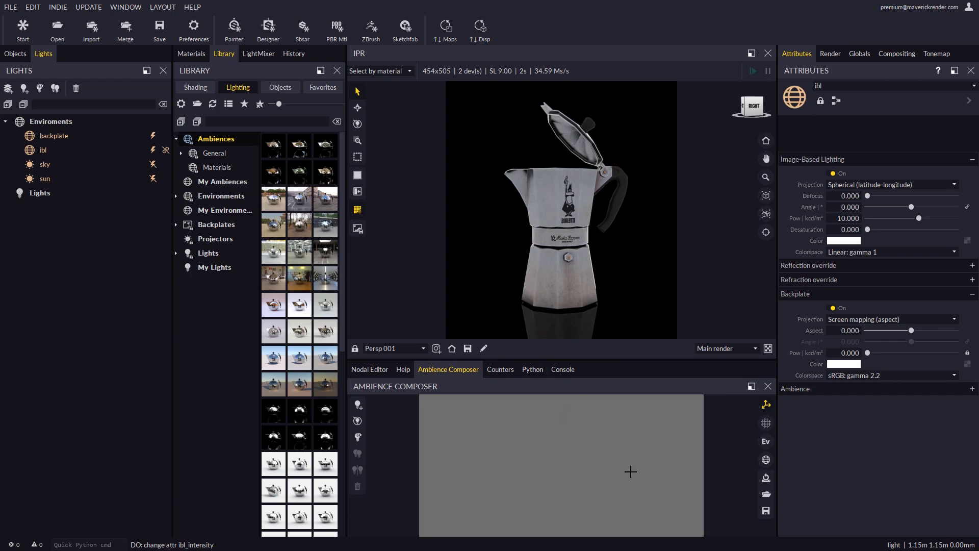
Try lowering the IBL power in the coffee pot scene, and reset it to 10.000.
{"action": "left_click_drag", "start_coordinate": [916, 223], "coordinate": [913, 224]}
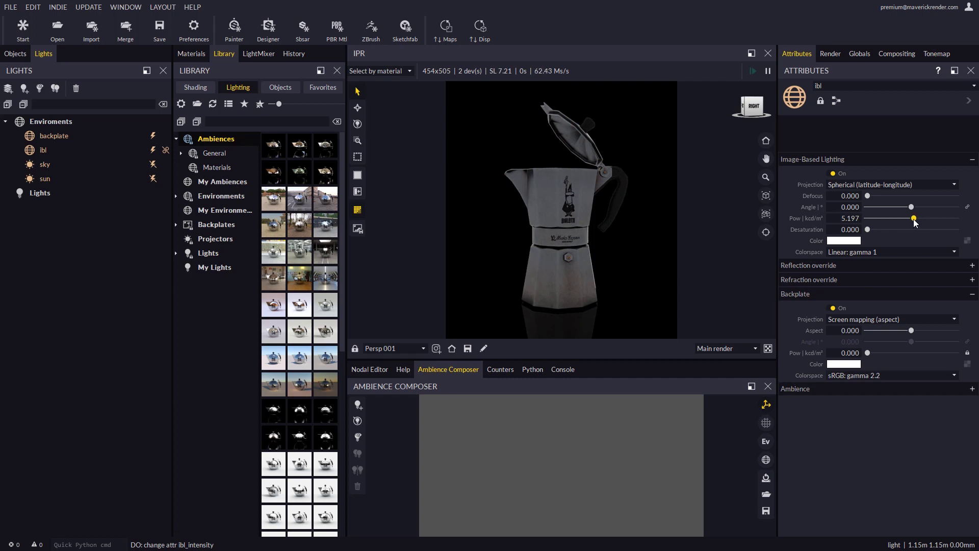
{"action": "double_click", "coordinate": [913, 218]}
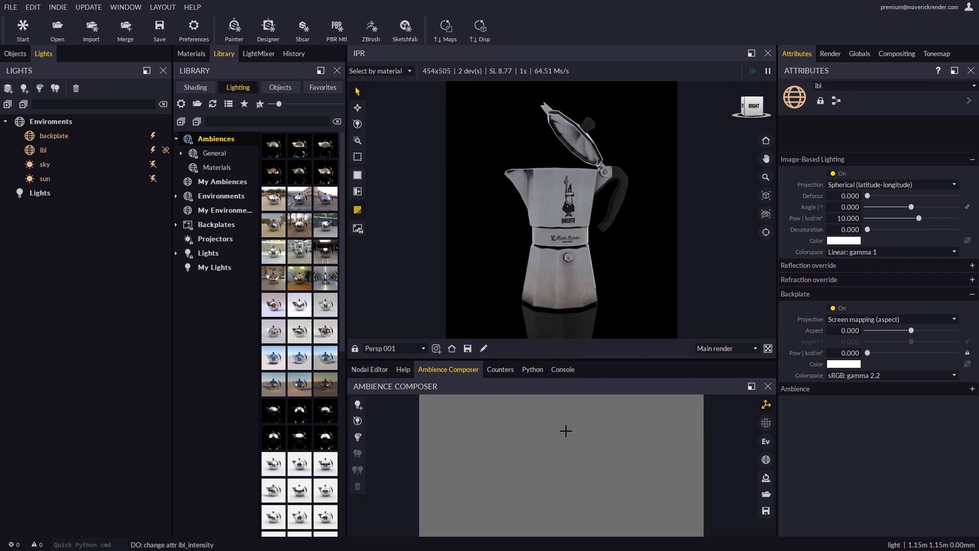
Light the coffee pot with the garage Interior environment, replace it with the bathroom one, and set the IBL angle to 210.177°.
{"action": "left_click", "coordinate": [175, 196]}
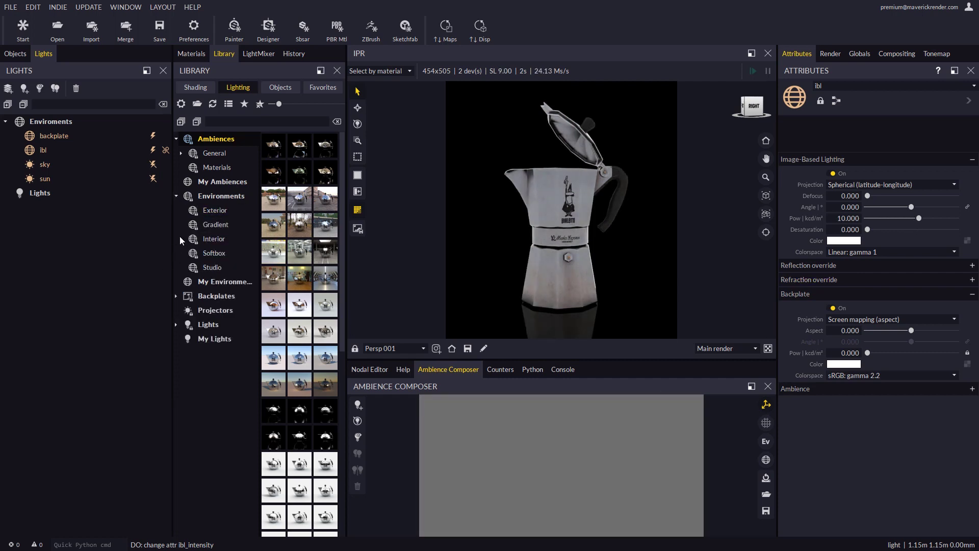
{"action": "left_click", "coordinate": [215, 239]}
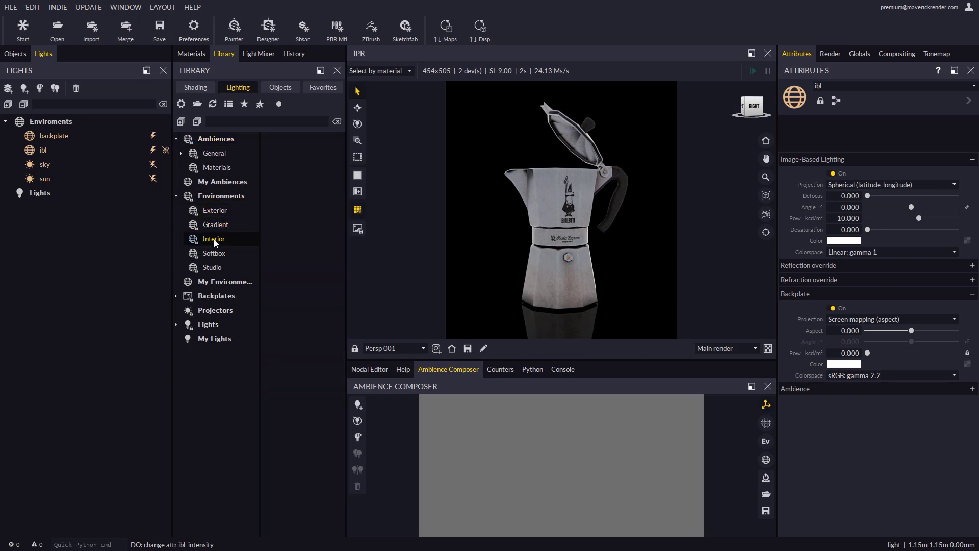
{"action": "left_click_drag", "start_coordinate": [280, 196], "coordinate": [491, 188]}
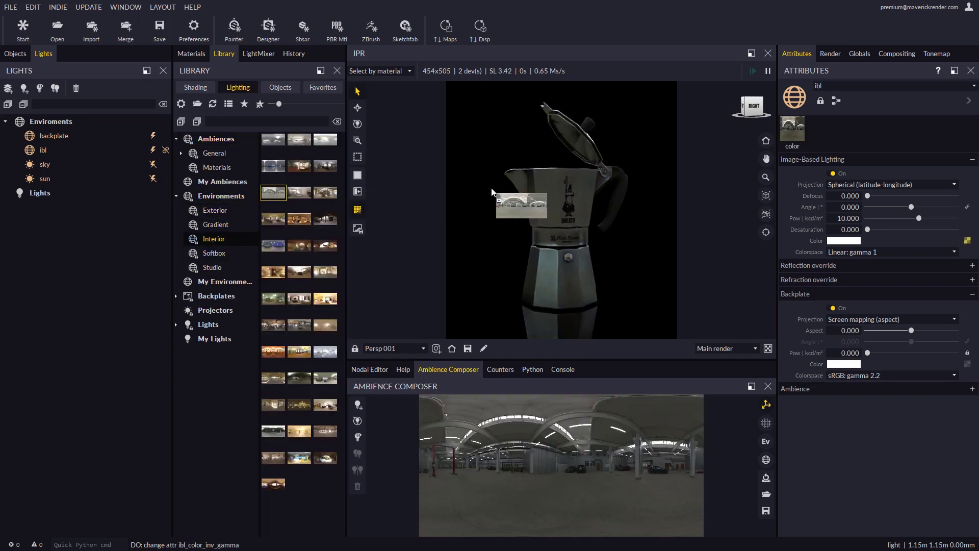
{"action": "mouse_move", "coordinate": [911, 207]}
{"action": "left_mouse_down"}
{"action": "mouse_move", "coordinate": [923, 209]}
{"action": "mouse_move", "coordinate": [911, 210]}
{"action": "left_mouse_up"}
{"action": "left_click_drag", "start_coordinate": [298, 193], "coordinate": [550, 442]}
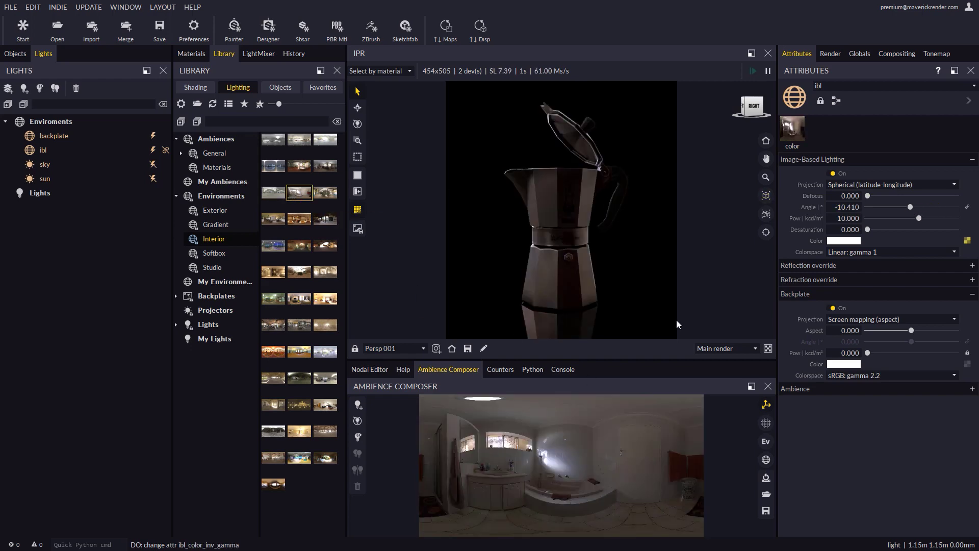
{"action": "left_click_drag", "start_coordinate": [912, 206], "coordinate": [938, 214]}
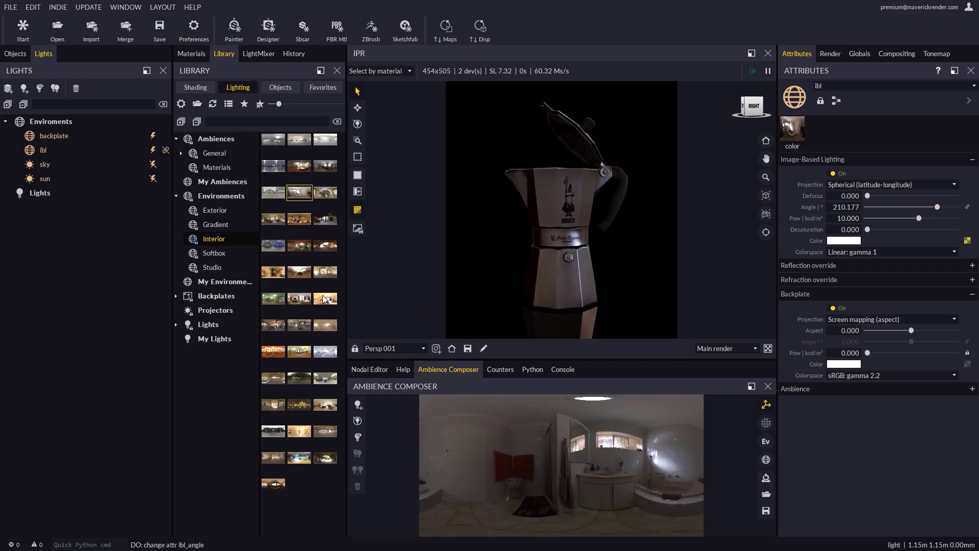
Try several Gradient environments on the coffee pot, set the IBL angle to -39.535°, and apply the vertical white-to-black gradient.
{"action": "left_click", "coordinate": [216, 225]}
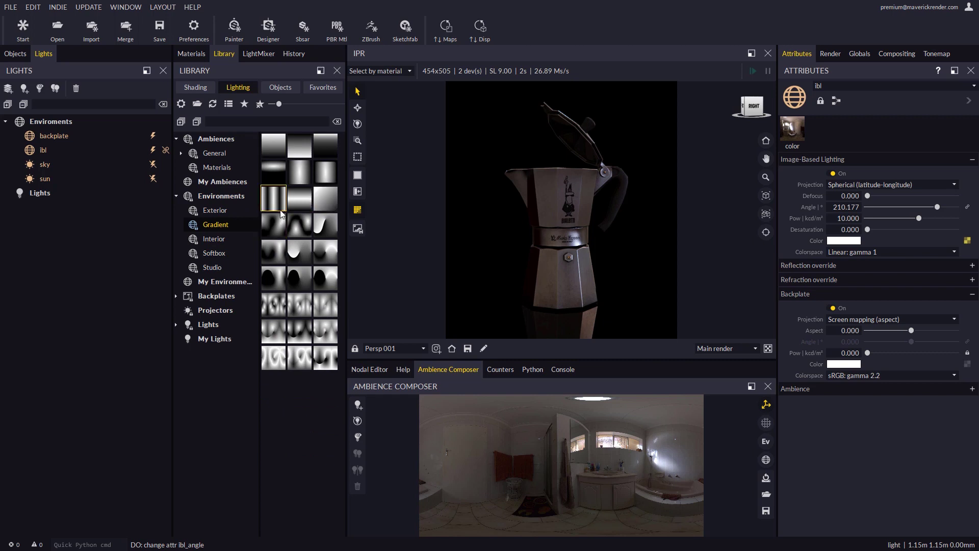
{"action": "left_click_drag", "start_coordinate": [270, 146], "coordinate": [589, 192]}
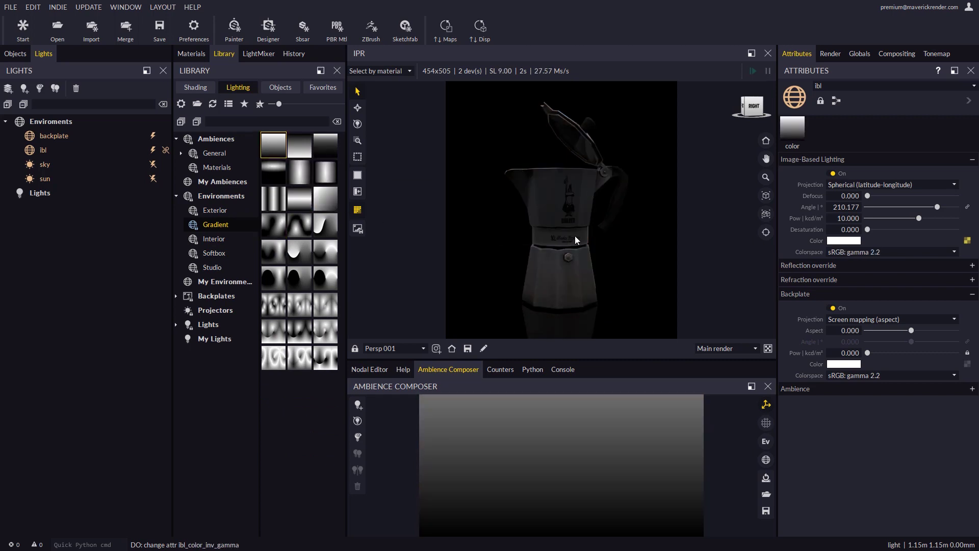
{"action": "left_click_drag", "start_coordinate": [329, 145], "coordinate": [500, 209]}
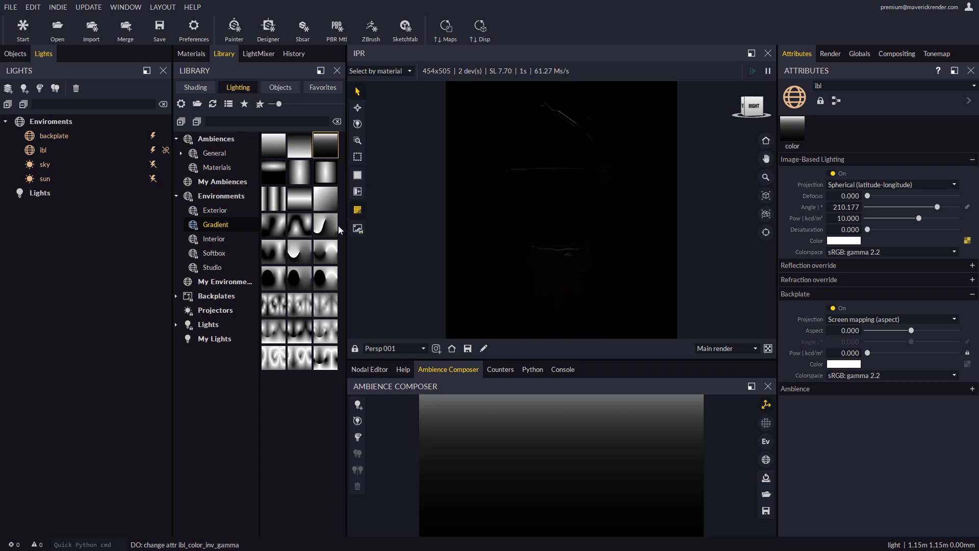
{"action": "left_click_drag", "start_coordinate": [300, 201], "coordinate": [459, 225]}
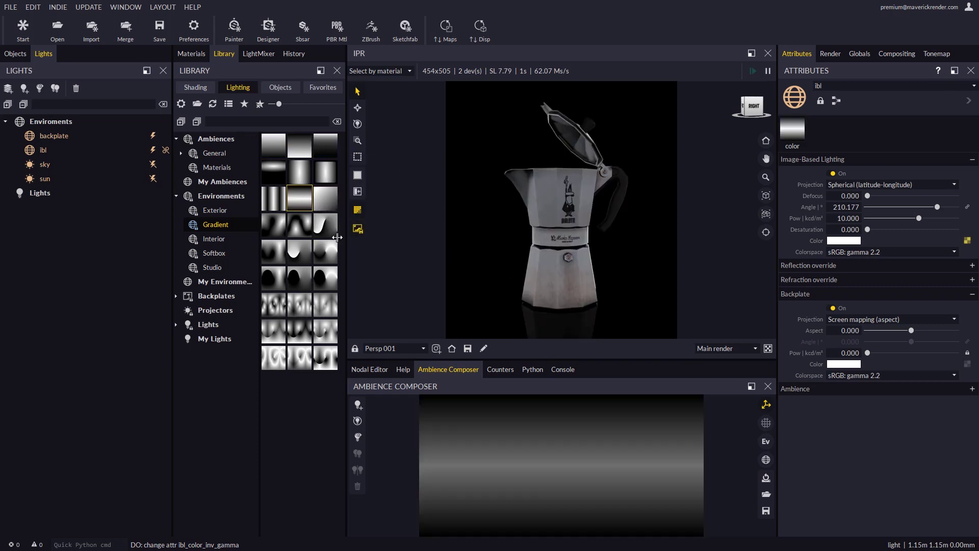
{"action": "left_click_drag", "start_coordinate": [271, 257], "coordinate": [487, 244]}
{"action": "left_click_drag", "start_coordinate": [937, 207], "coordinate": [908, 210]}
{"action": "left_click_drag", "start_coordinate": [273, 145], "coordinate": [501, 180]}
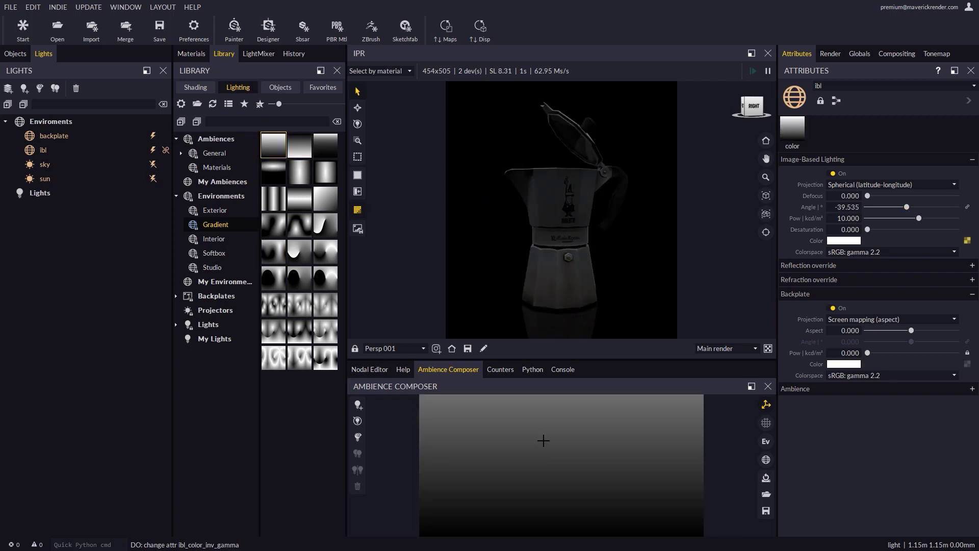
Add the Circular AB light to the coffee pot, move it to the left part of the environment map, and shrink it to 34.084 cm.
{"action": "left_click", "coordinate": [176, 324]}
{"action": "left_click", "coordinate": [208, 324]}
{"action": "left_click_drag", "start_coordinate": [326, 251], "coordinate": [545, 184]}
{"action": "left_click_drag", "start_coordinate": [496, 432], "coordinate": [473, 449]}
{"action": "scroll", "coordinate": [472, 448], "scroll_direction": "down", "scroll_amount": 1}
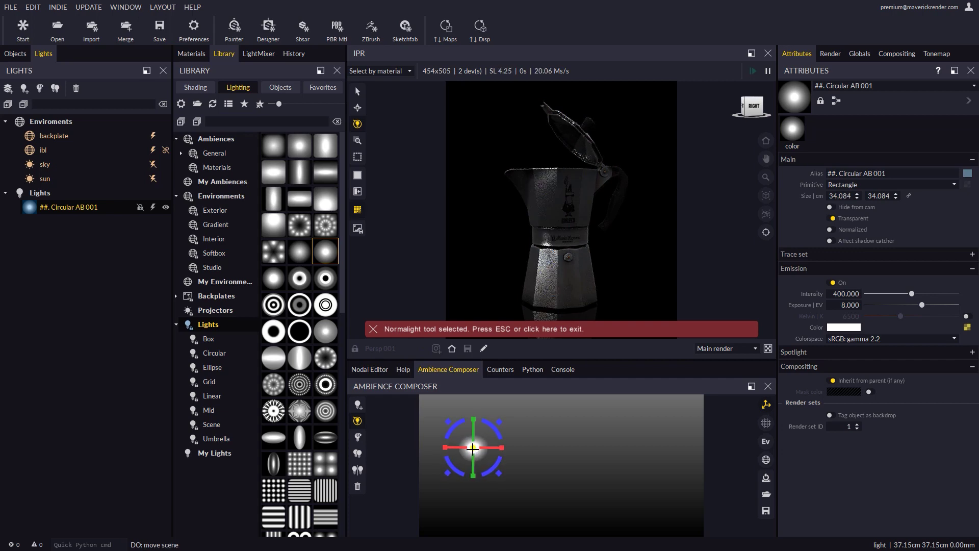
Clone the circular light, move the clone to the opposite end of the environment map, and set its intensity to 103.438.
{"action": "left_click", "coordinate": [360, 456]}
{"action": "left_click_drag", "start_coordinate": [472, 452], "coordinate": [690, 471]}
{"action": "left_click_drag", "start_coordinate": [912, 294], "coordinate": [901, 294]}
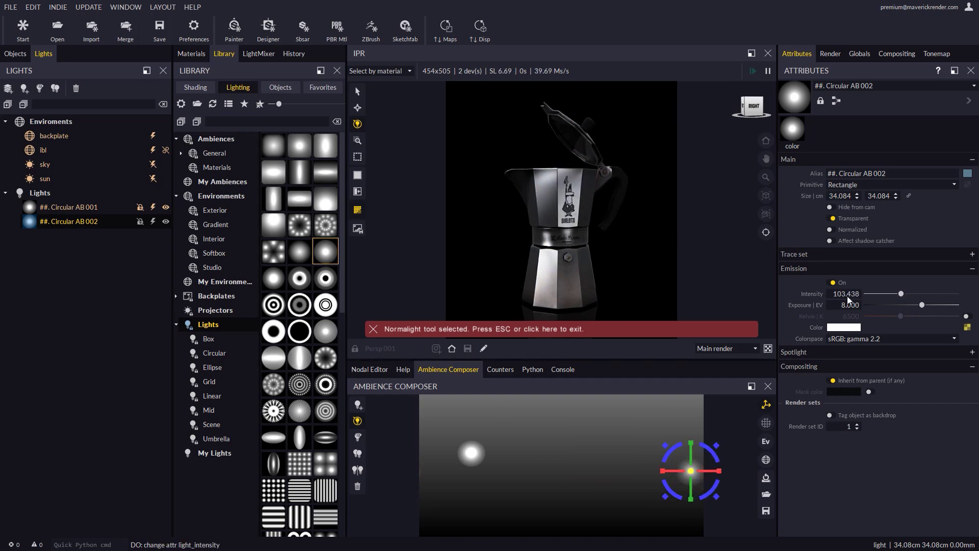
Add a Box AI light with intensity 134.113 and a Light Left light to the environment map, raising the second light's intensity.
{"action": "double_click", "coordinate": [325, 198]}
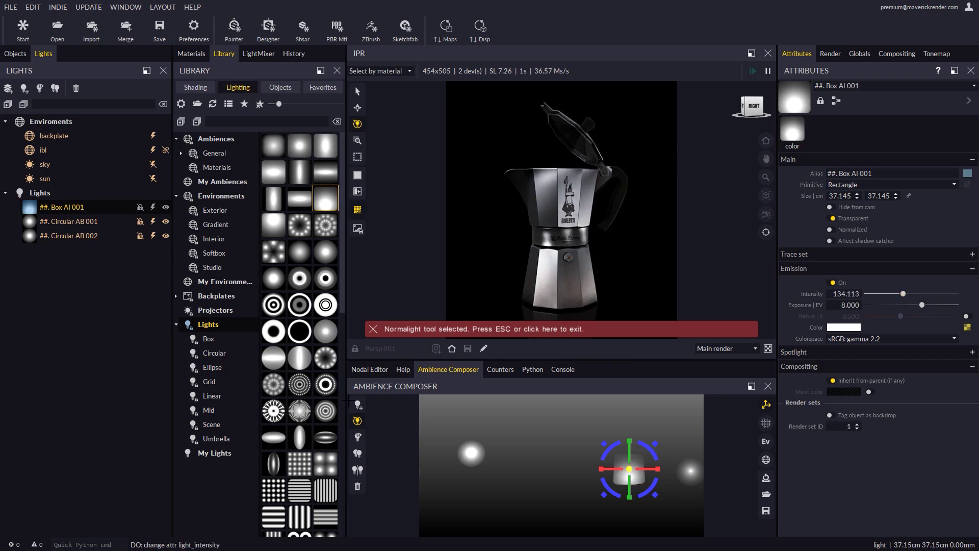
{"action": "double_click", "coordinate": [502, 449]}
{"action": "left_click_drag", "start_coordinate": [300, 146], "coordinate": [85, 256]}
{"action": "left_click", "coordinate": [64, 249]}
{"action": "left_click_drag", "start_coordinate": [915, 293], "coordinate": [918, 293]}
Add a spotlight at the side edge of the environment map.
{"action": "left_click", "coordinate": [357, 405]}
{"action": "left_click", "coordinate": [425, 464]}
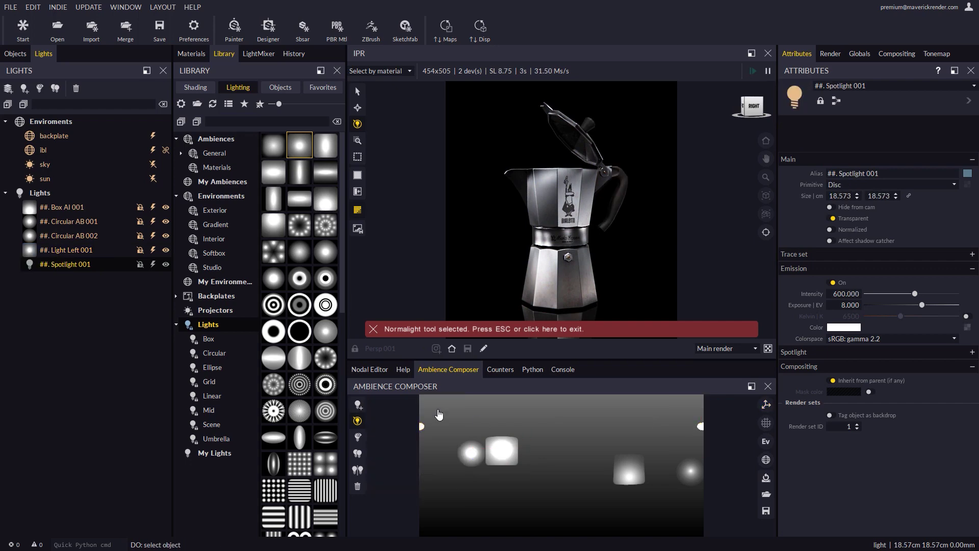
Leave the Normalight tool, zoom out and orbit around the coffee pot to examine how its lights are arranged.
{"action": "key", "text": "Escape"}
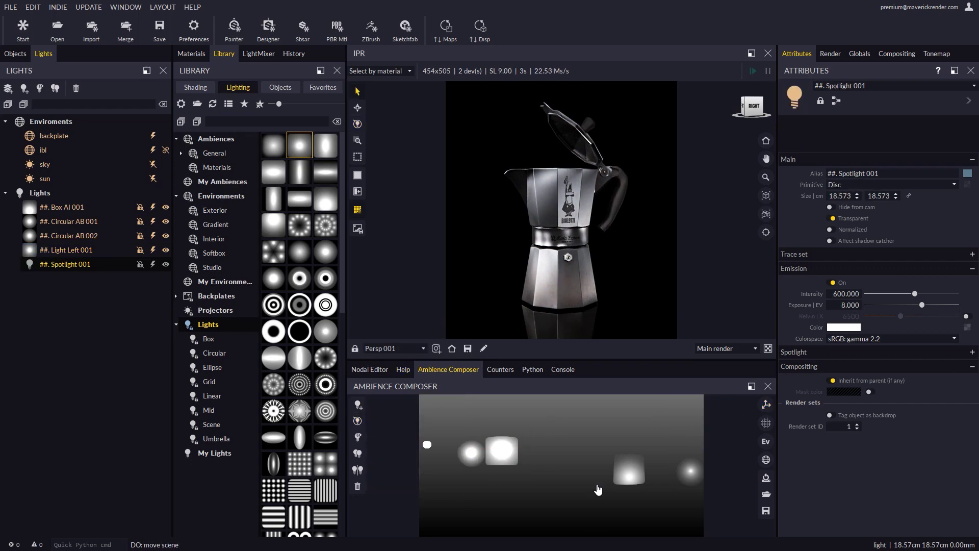
{"action": "left_click", "coordinate": [568, 267]}
{"action": "scroll", "coordinate": [570, 267], "scroll_direction": "down", "scroll_amount": 5}
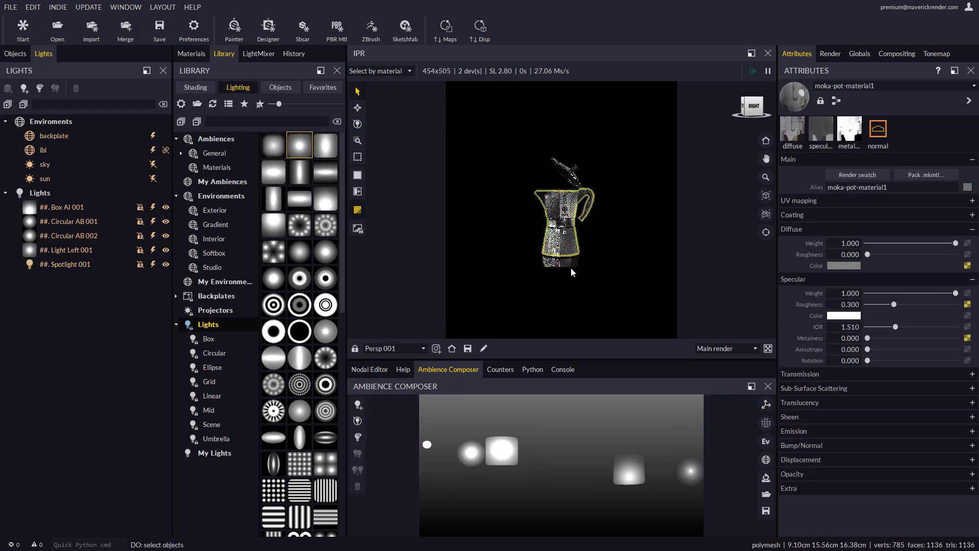
{"action": "scroll", "coordinate": [575, 267], "scroll_direction": "down", "scroll_amount": 2}
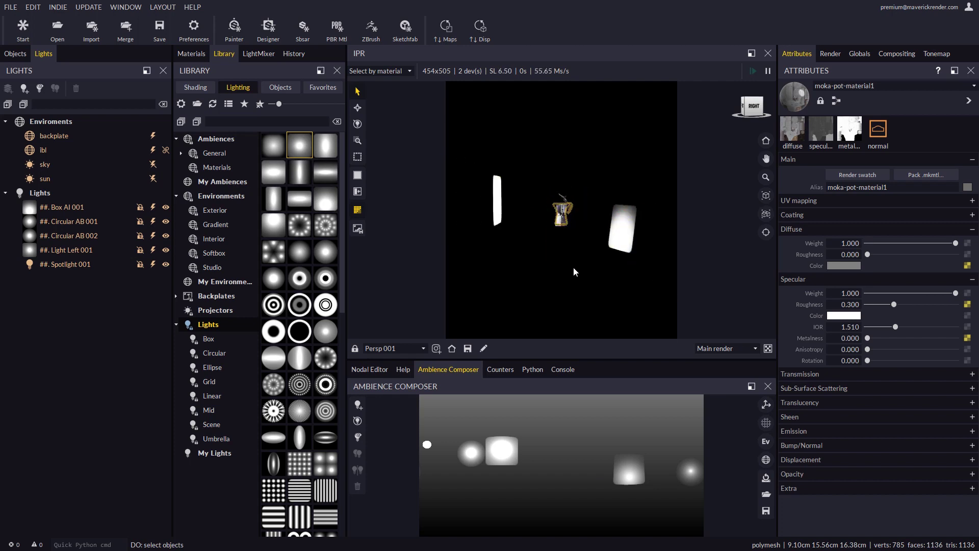
{"action": "scroll", "coordinate": [574, 267], "scroll_direction": "down", "scroll_amount": 1}
{"action": "left_click_drag", "start_coordinate": [576, 259], "coordinate": [546, 260], "text": "alt"}
{"action": "mouse_move", "coordinate": [769, 459]}
{"action": "left_mouse_down"}
{"action": "mouse_move", "coordinate": [772, 220]}
{"action": "mouse_move", "coordinate": [760, 499]}
{"action": "mouse_move", "coordinate": [760, 449]}
{"action": "left_mouse_up"}
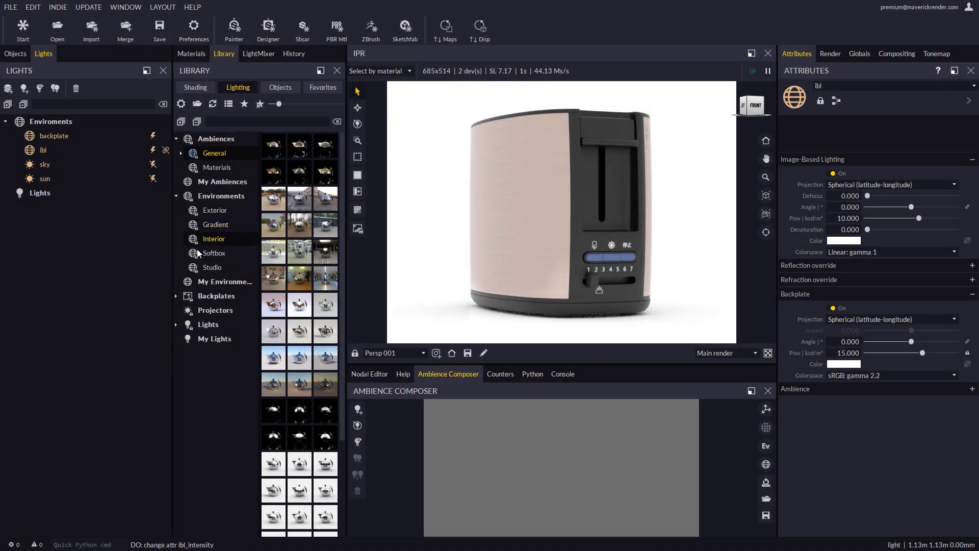
Light the toaster with the bathroom environment from the Interior collection, rotated to 43.699° and with desaturation at 1.000.
{"action": "left_click", "coordinate": [215, 239]}
{"action": "left_click_drag", "start_coordinate": [325, 140], "coordinate": [428, 191]}
{"action": "left_click", "coordinate": [913, 207]}
{"action": "left_click_drag", "start_coordinate": [274, 192], "coordinate": [425, 192]}
{"action": "mouse_move", "coordinate": [913, 207]}
{"action": "left_mouse_down"}
{"action": "mouse_move", "coordinate": [902, 208]}
{"action": "mouse_move", "coordinate": [920, 207]}
{"action": "left_mouse_up"}
{"action": "left_click_drag", "start_coordinate": [307, 188], "coordinate": [442, 203]}
{"action": "left_click_drag", "start_coordinate": [920, 207], "coordinate": [917, 207]}
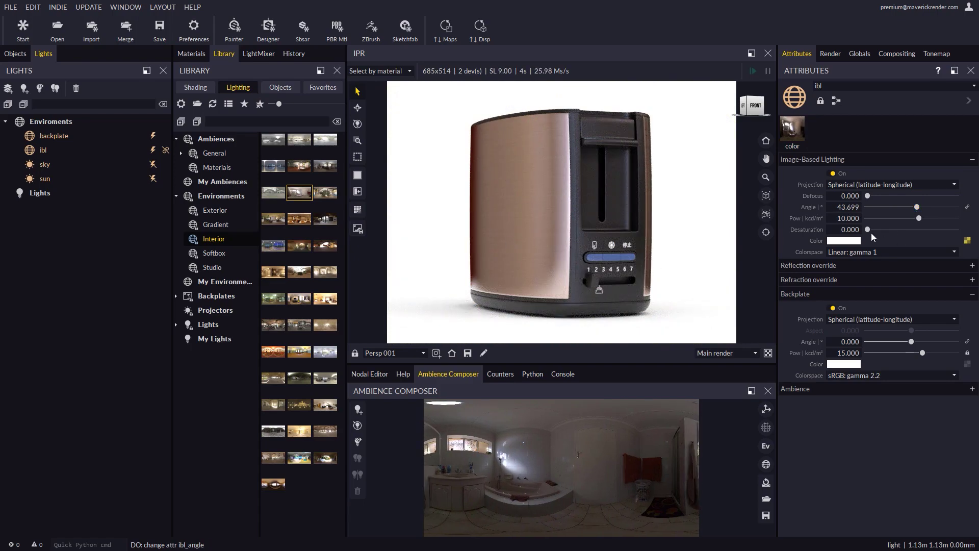
{"action": "left_click_drag", "start_coordinate": [868, 230], "coordinate": [955, 229]}
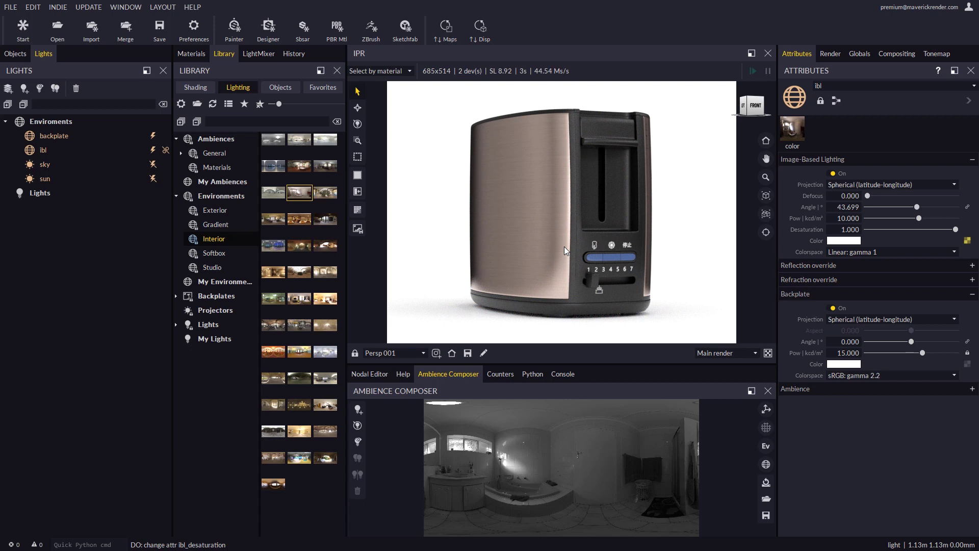
Create a left light for the toaster and stretch its width to 248.998 cm in the environment map.
{"action": "left_click", "coordinate": [354, 407]}
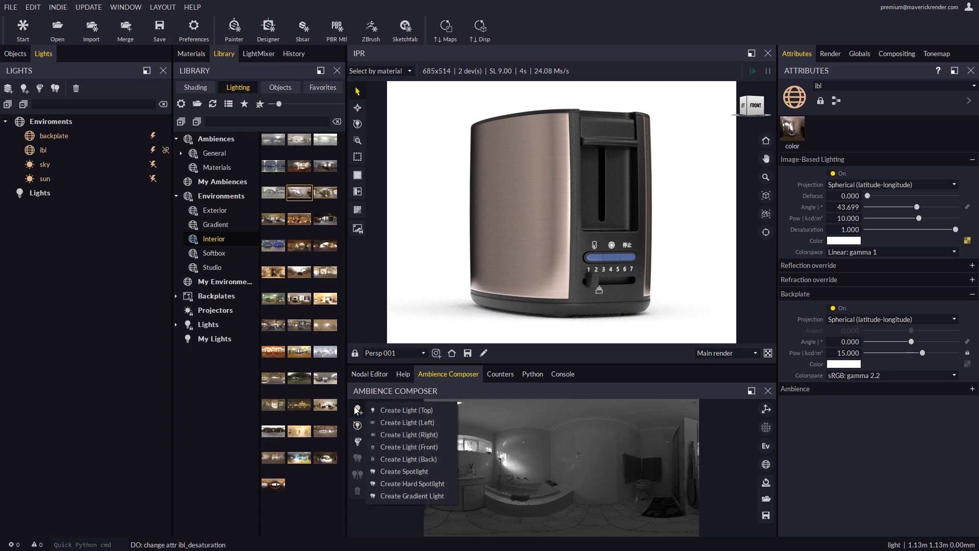
{"action": "left_click", "coordinate": [412, 422]}
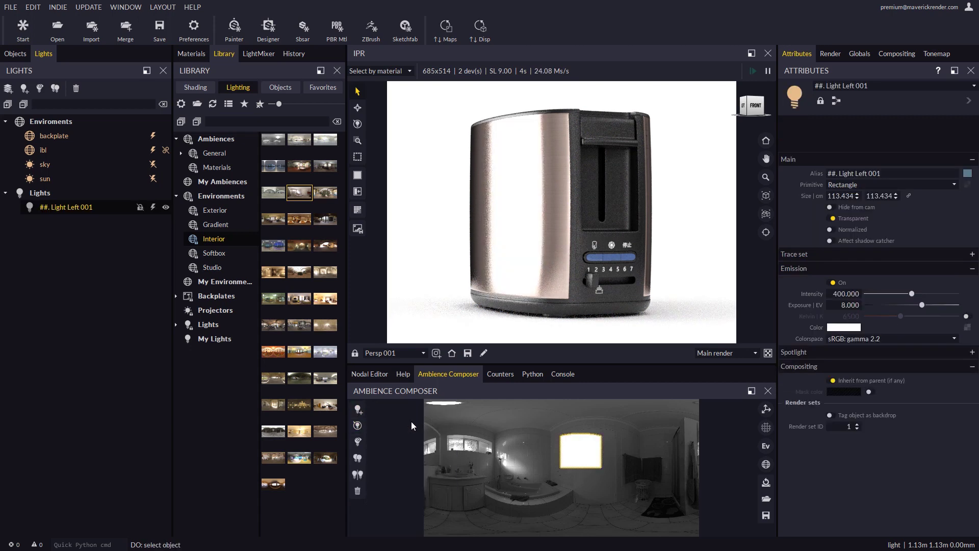
{"action": "left_click", "coordinate": [768, 408]}
{"action": "left_click_drag", "start_coordinate": [612, 448], "coordinate": [608, 455]}
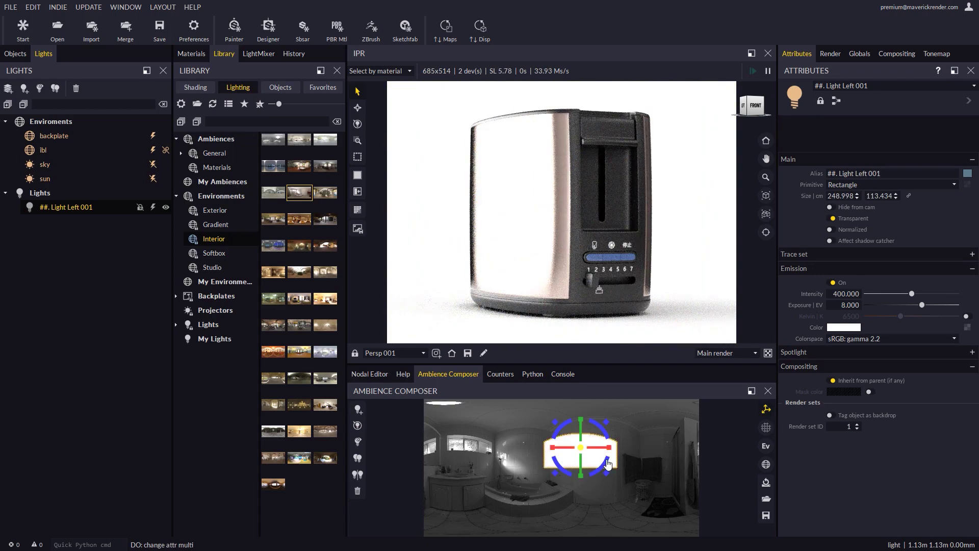
Add a gradient to the left light and change the gradient's shape to Linear.
{"action": "right_click", "coordinate": [594, 449]}
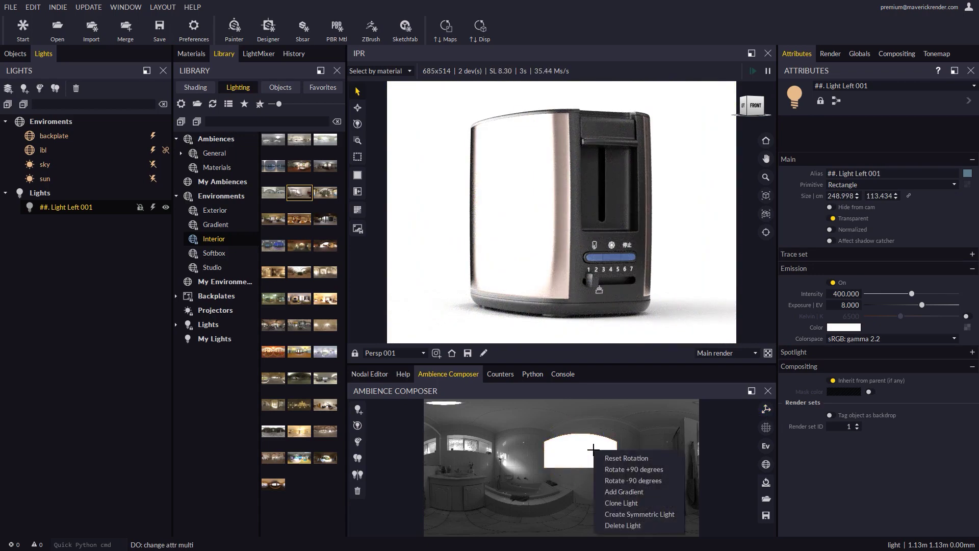
{"action": "left_click", "coordinate": [613, 491]}
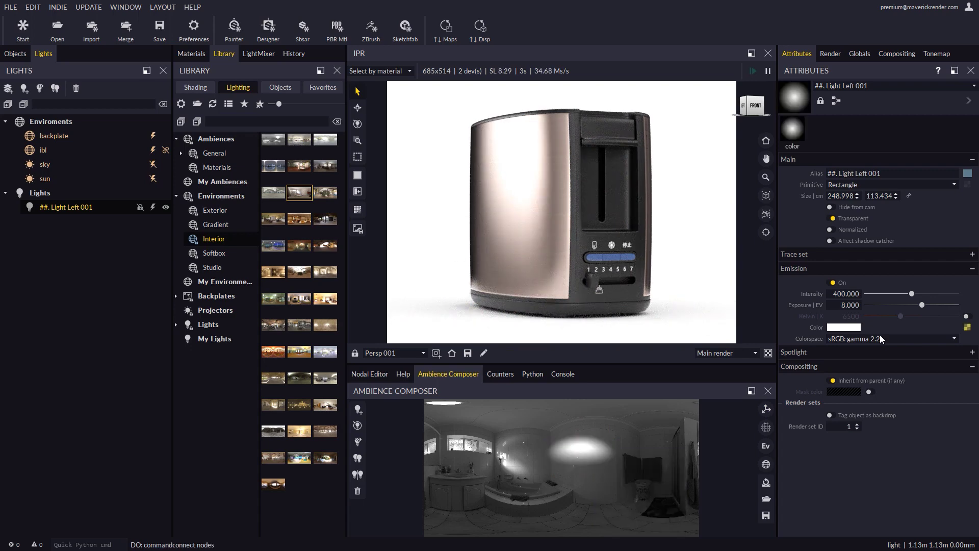
{"action": "left_click", "coordinate": [968, 328]}
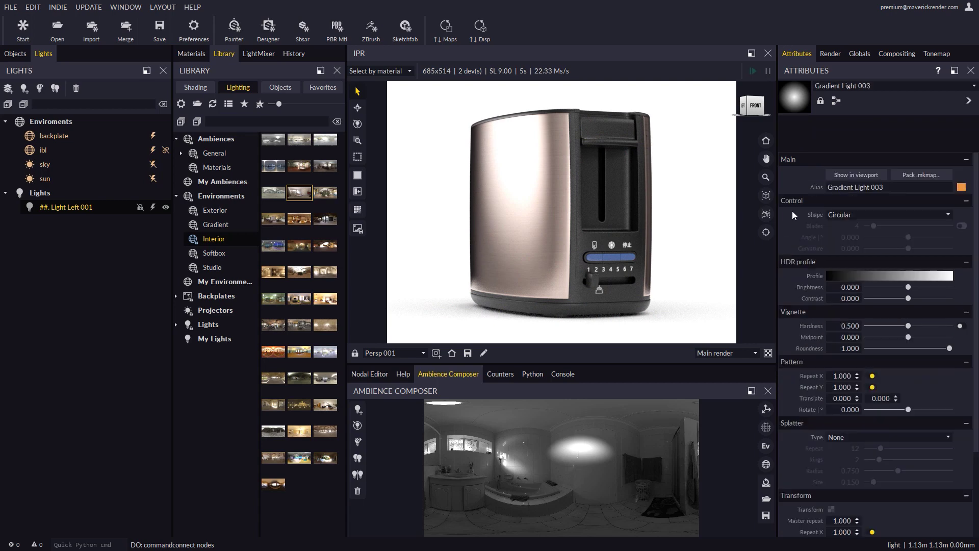
{"action": "left_click", "coordinate": [853, 212]}
{"action": "left_click", "coordinate": [855, 239]}
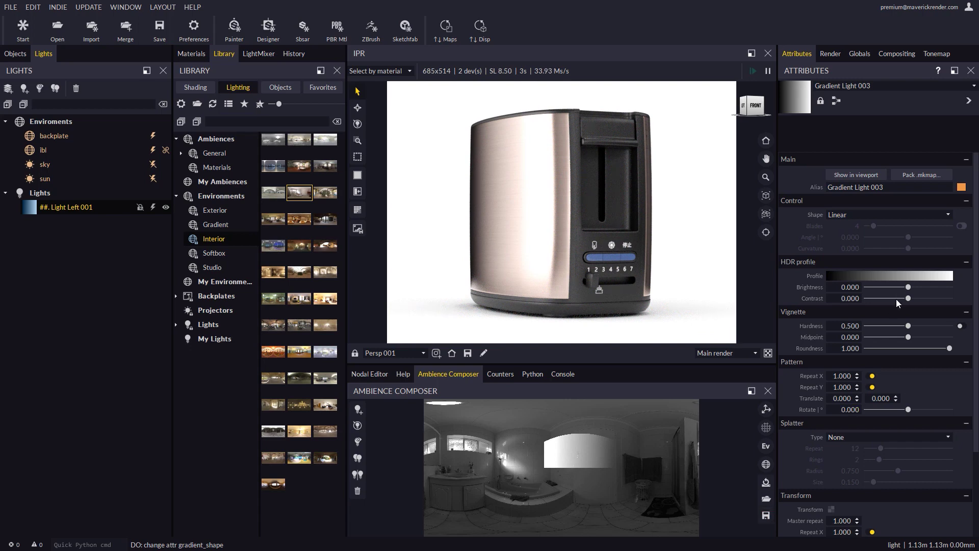
Reshape the gradient's HDR profile curve with four added points so that bright and dark bands alternate across the light.
{"action": "left_click", "coordinate": [901, 275]}
{"action": "left_click_drag", "start_coordinate": [965, 316], "coordinate": [942, 428]}
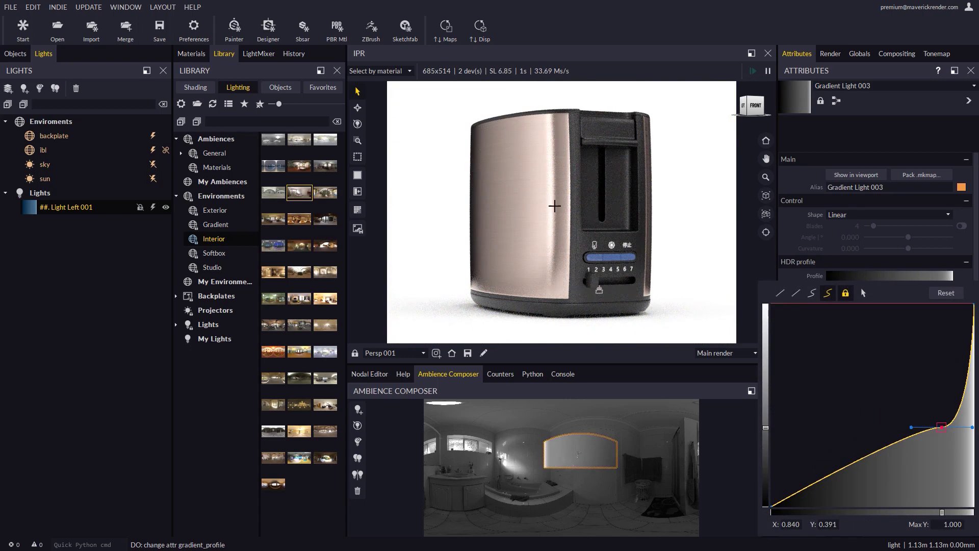
{"action": "left_click_drag", "start_coordinate": [874, 452], "coordinate": [875, 360]}
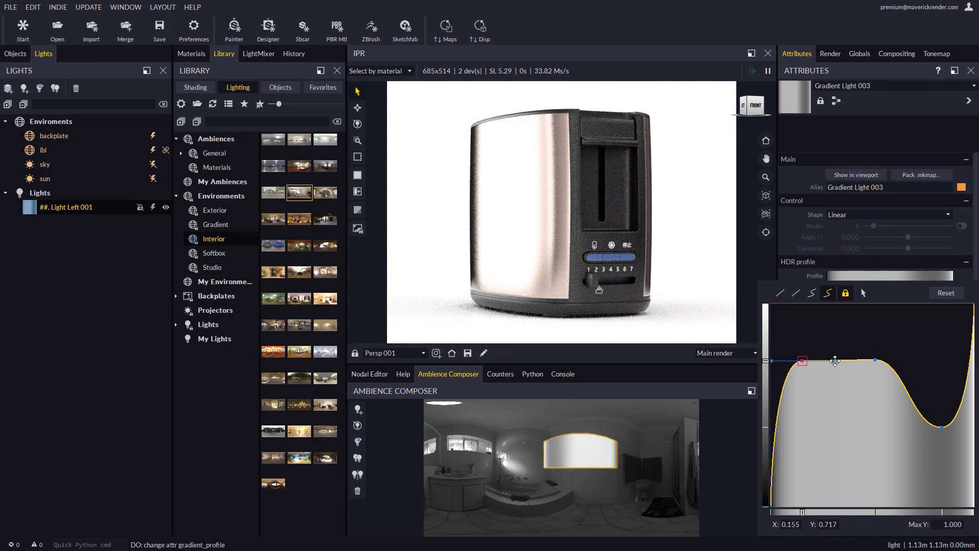
{"action": "left_click_drag", "start_coordinate": [839, 361], "coordinate": [840, 462]}
{"action": "left_click_drag", "start_coordinate": [802, 361], "coordinate": [799, 408]}
{"action": "left_click_drag", "start_coordinate": [875, 360], "coordinate": [891, 398]}
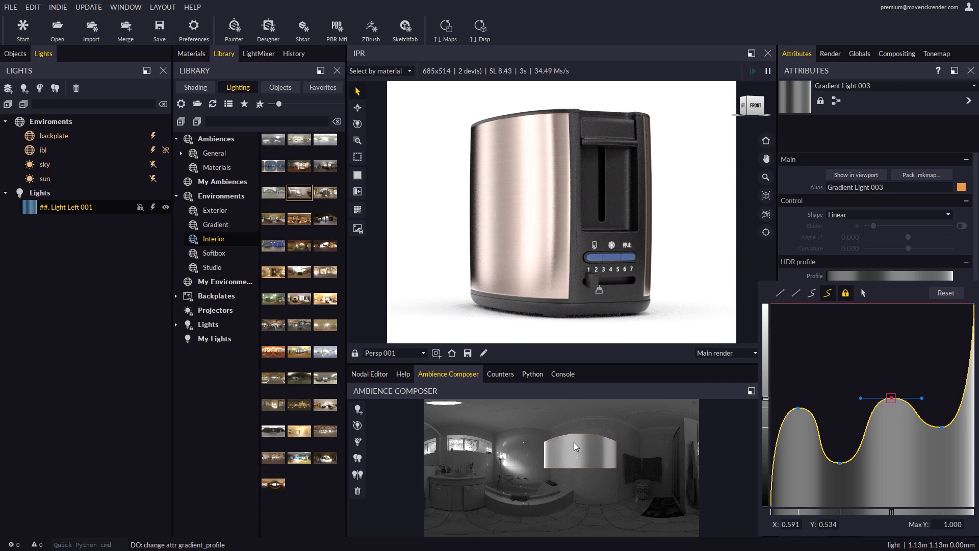
{"action": "left_click", "coordinate": [794, 226]}
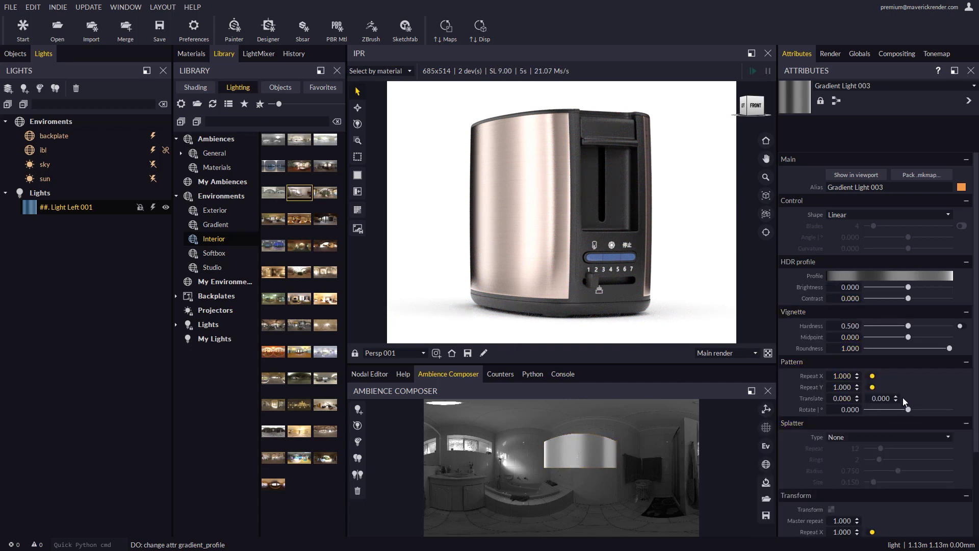
Try rotating the gradient pattern, reset its rotation to 0, and turn off Transparent for the left light.
{"action": "left_click_drag", "start_coordinate": [910, 413], "coordinate": [903, 414]}
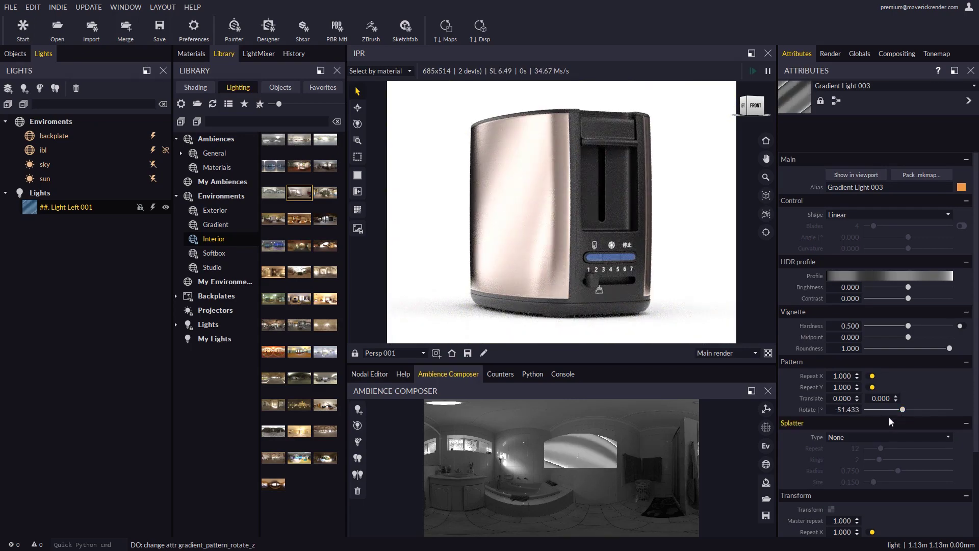
{"action": "double_click", "coordinate": [890, 409]}
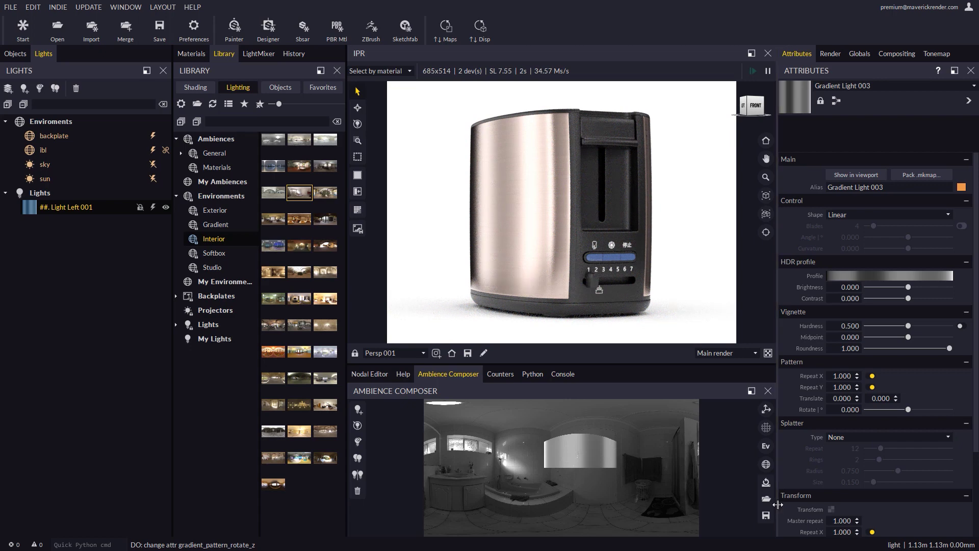
{"action": "left_click", "coordinate": [968, 100]}
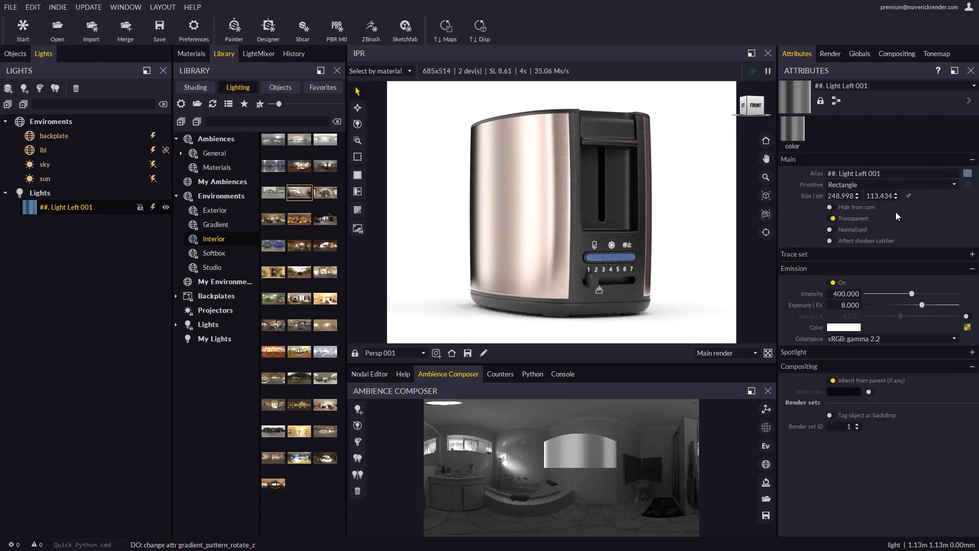
{"action": "left_click", "coordinate": [831, 220]}
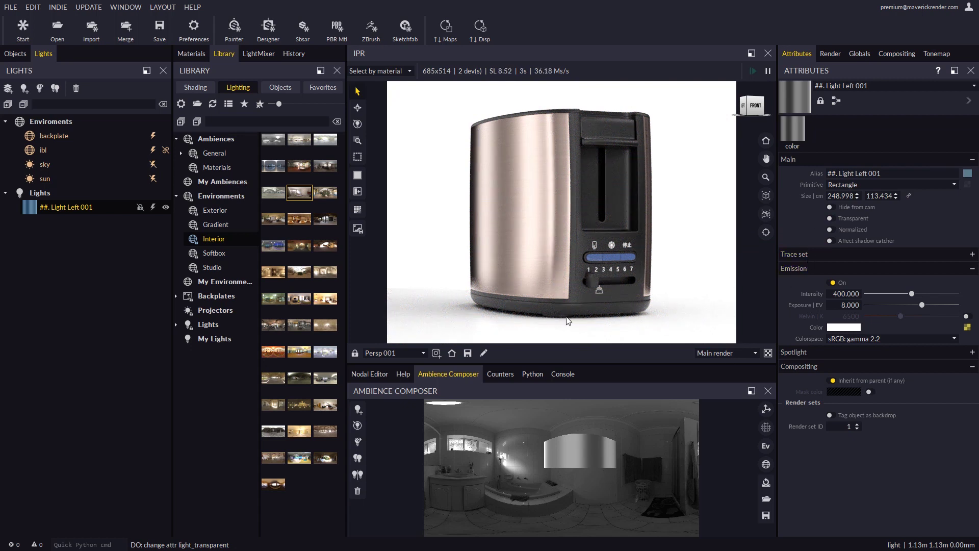
Add the Circular AB light over the bathroom window in the environment map and enlarge it to 197.614 cm.
{"action": "left_click", "coordinate": [254, 326]}
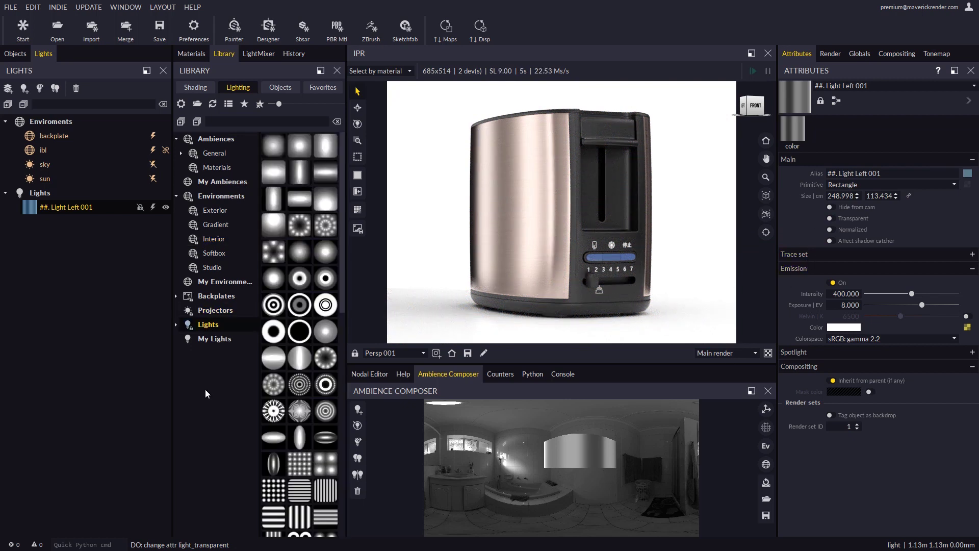
{"action": "left_click_drag", "start_coordinate": [326, 252], "coordinate": [658, 148]}
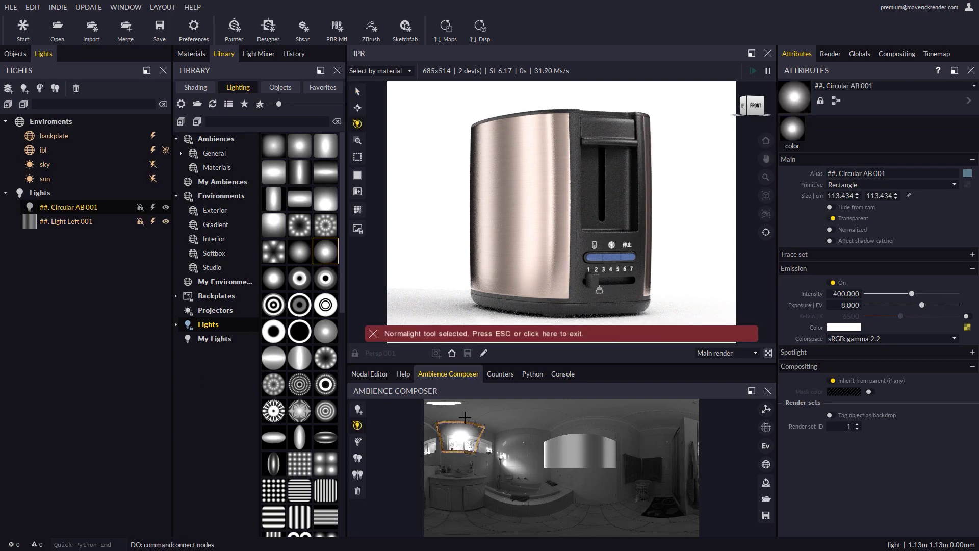
{"action": "left_click_drag", "start_coordinate": [486, 411], "coordinate": [528, 389]}
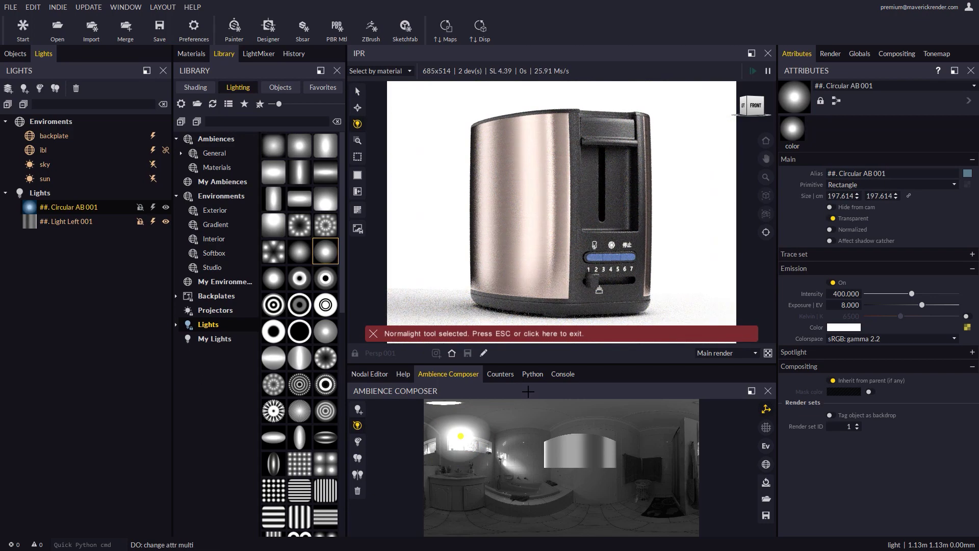
Create a right light, apply the Box AB gradient to it, and set its intensity to 291.220.
{"action": "left_click", "coordinate": [358, 408]}
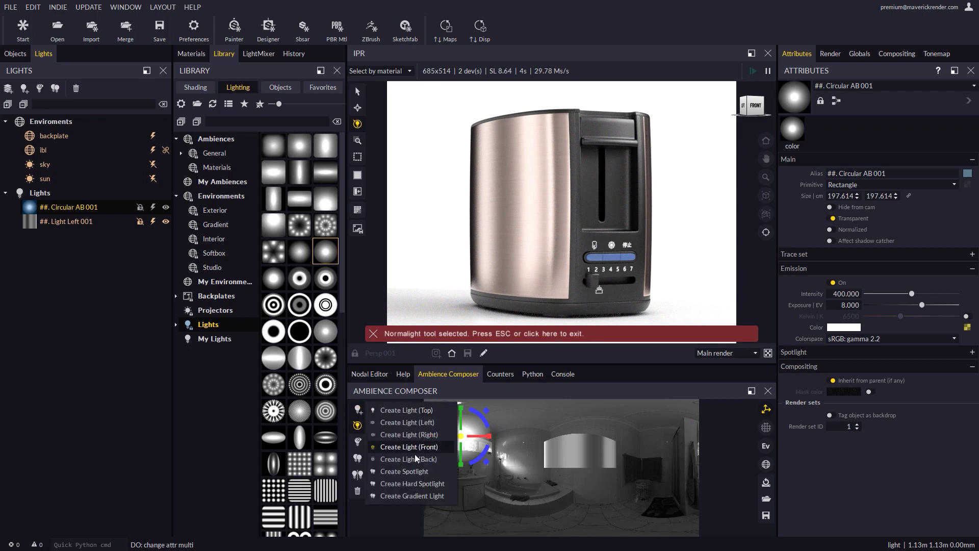
{"action": "left_click", "coordinate": [403, 435]}
{"action": "left_click_drag", "start_coordinate": [299, 146], "coordinate": [74, 242]}
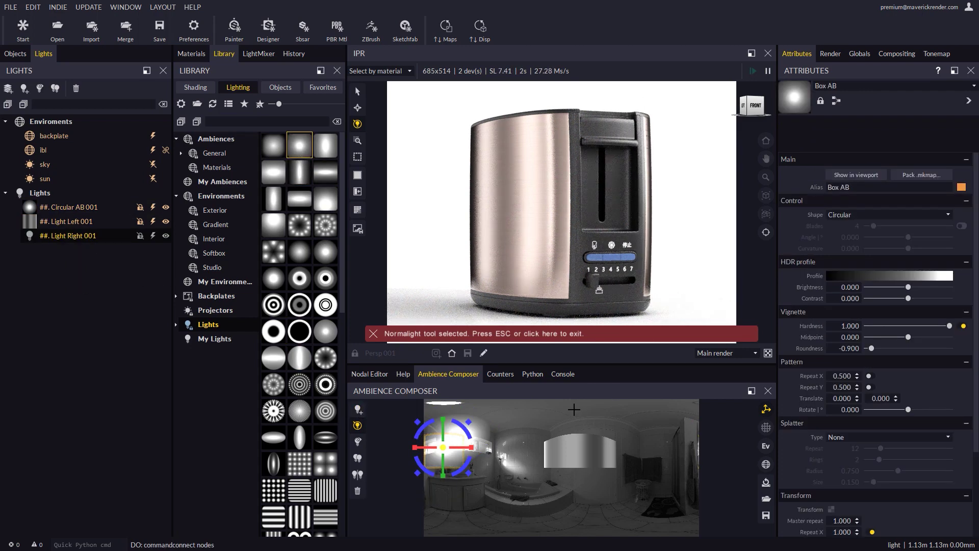
{"action": "left_click", "coordinate": [90, 236]}
{"action": "left_click_drag", "start_coordinate": [911, 294], "coordinate": [908, 293]}
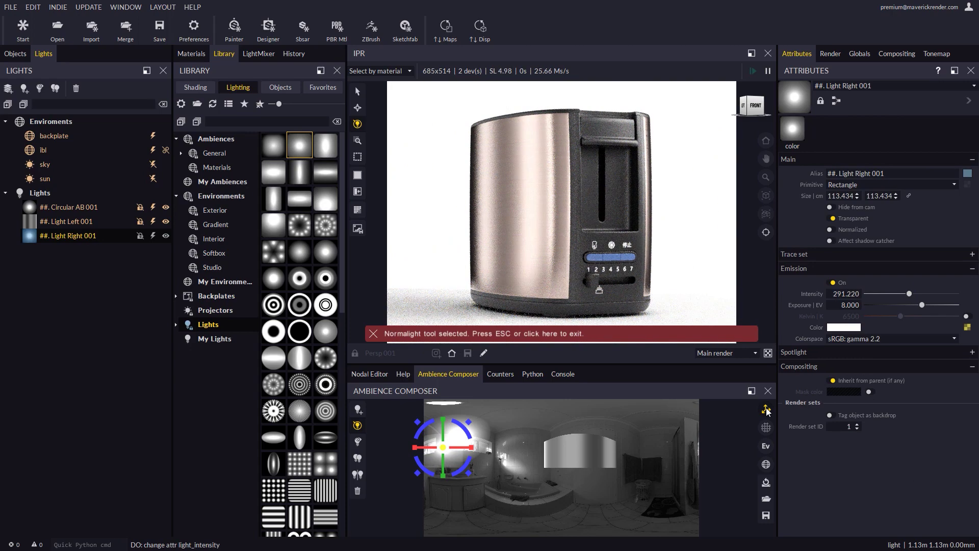
{"action": "key", "text": "Escape"}
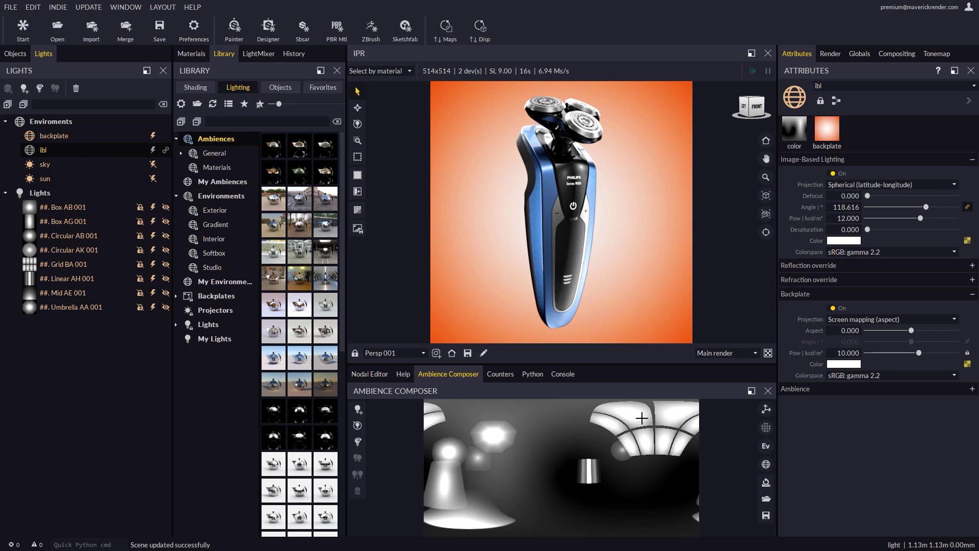
Save the razor's ambience as Razor01 in the My Ambiences folder and view its enlarged thumbnail in the library.
{"action": "left_click", "coordinate": [761, 525]}
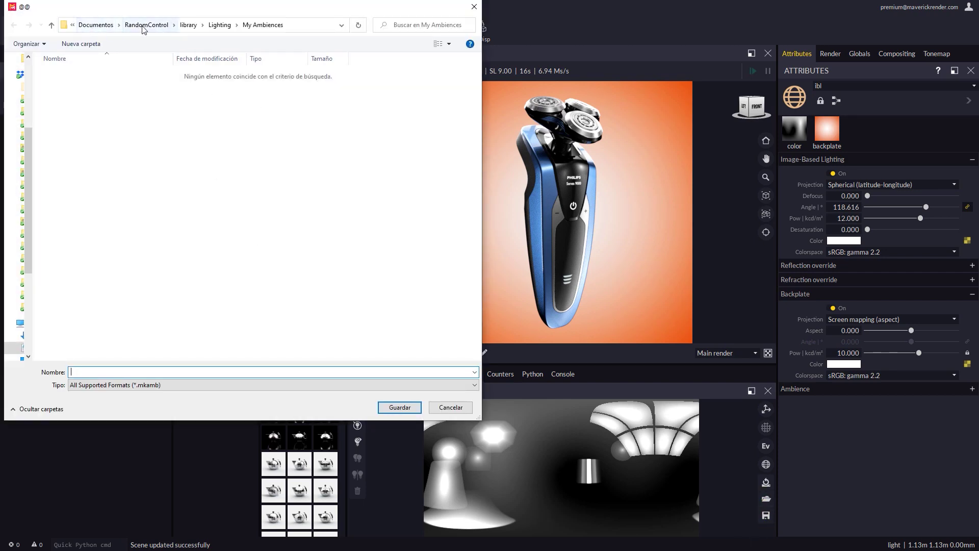
{"action": "left_click", "coordinate": [219, 25]}
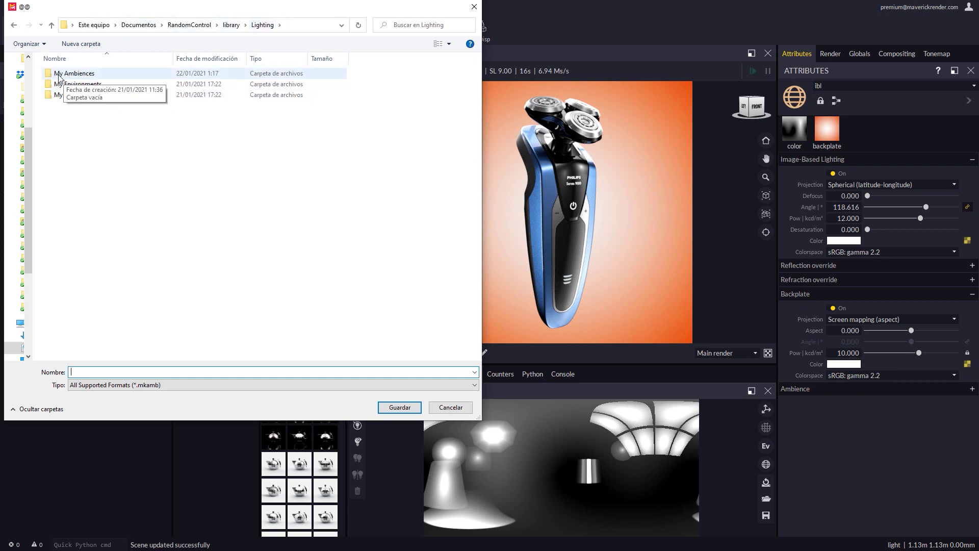
{"action": "double_click", "coordinate": [64, 75]}
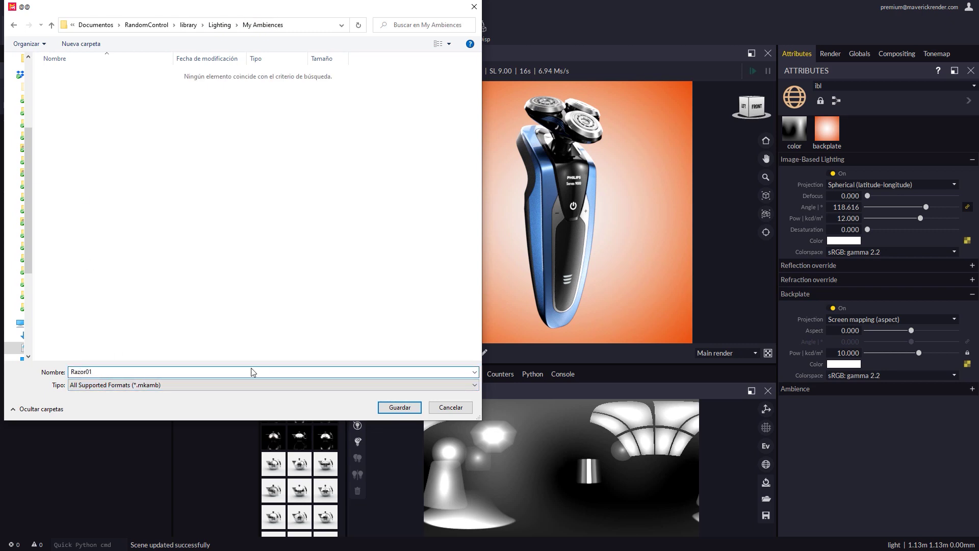
{"action": "left_click", "coordinate": [399, 407]}
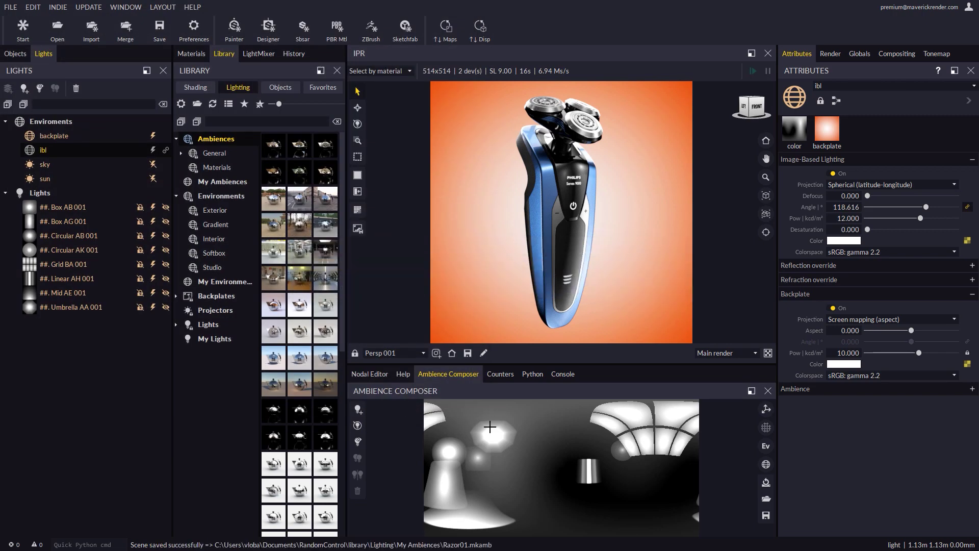
{"action": "left_click", "coordinate": [229, 183]}
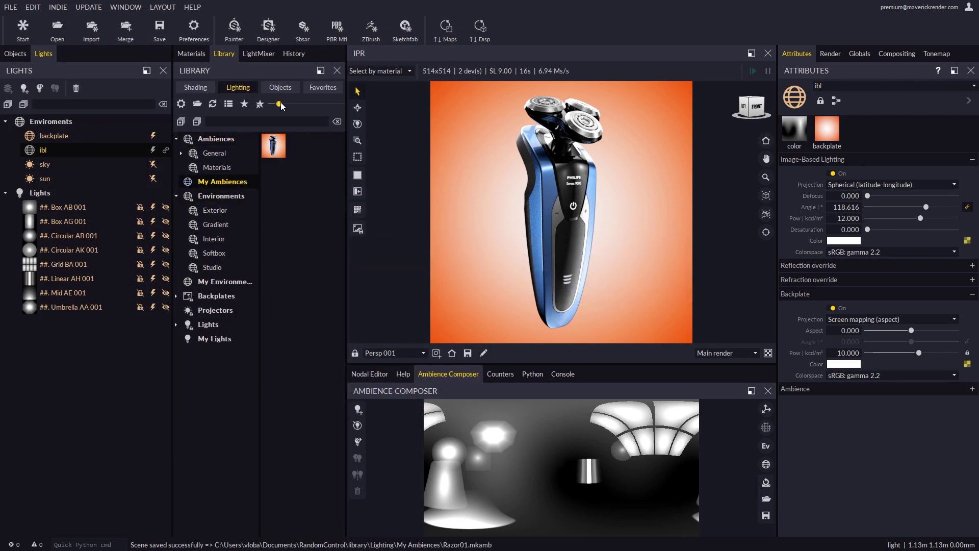
{"action": "left_click_drag", "start_coordinate": [279, 104], "coordinate": [295, 104]}
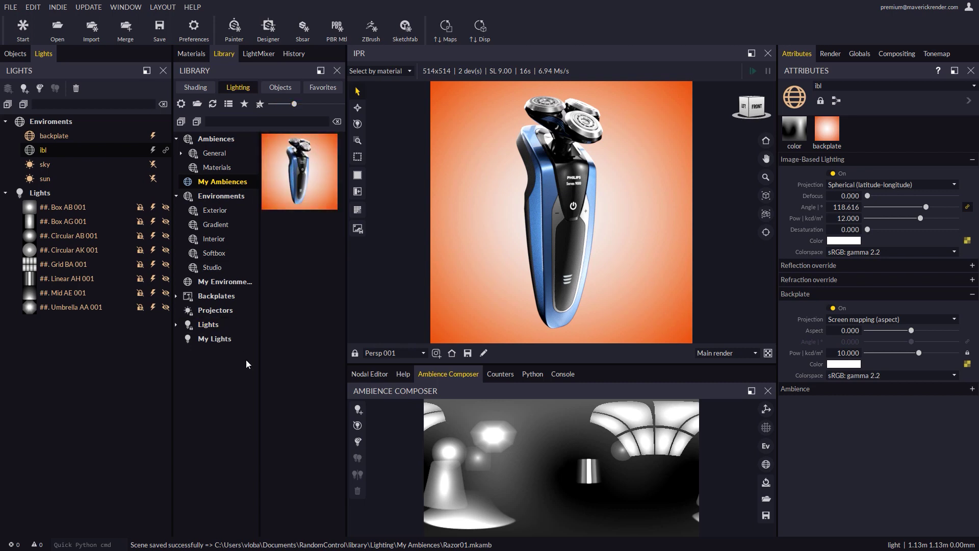
Delete the current ambience and reset the IBL, and reload the saved Razor01 ambience onto the razor scene.
{"action": "left_click", "coordinate": [766, 484]}
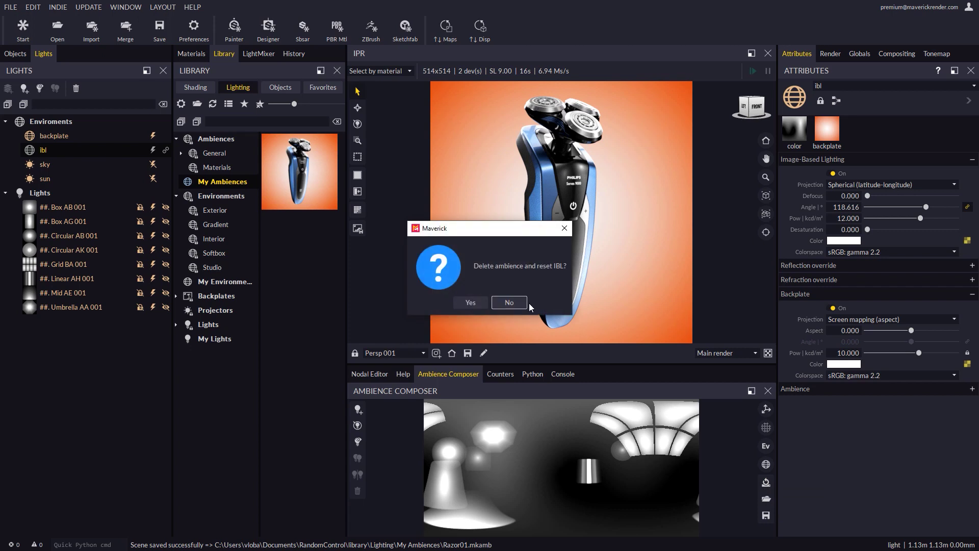
{"action": "left_click", "coordinate": [470, 303]}
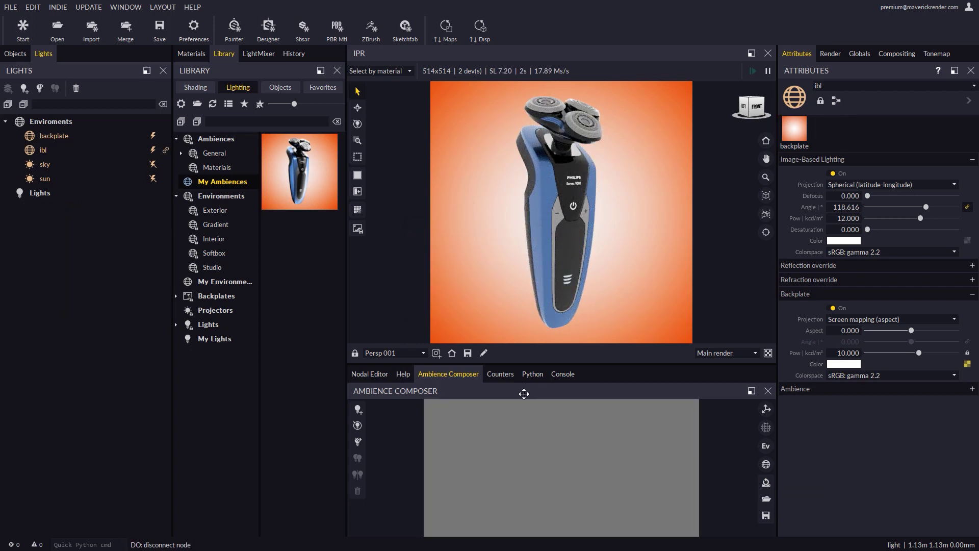
{"action": "left_click_drag", "start_coordinate": [286, 168], "coordinate": [482, 197]}
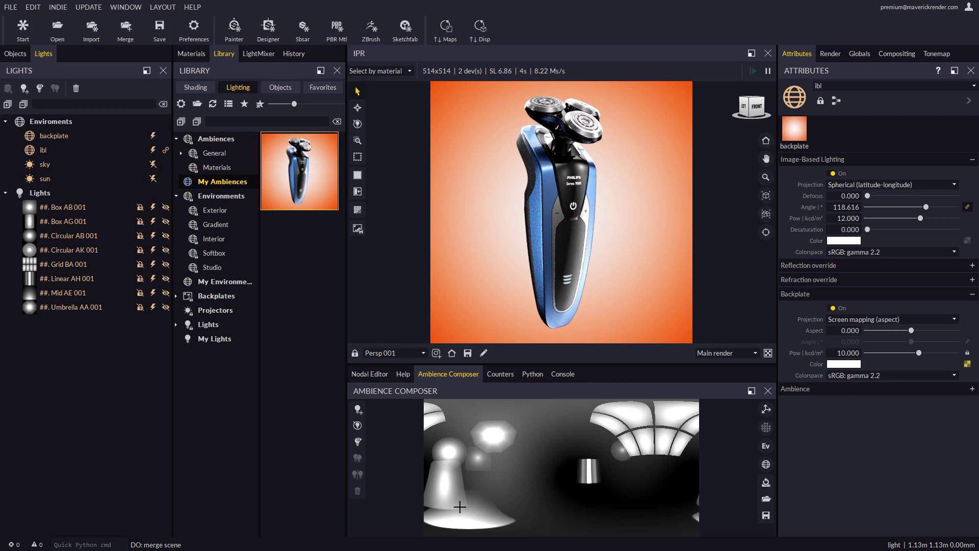
Clear the razor's ambience and apply the cyan radial gradient as the backplate.
{"action": "left_click", "coordinate": [766, 483]}
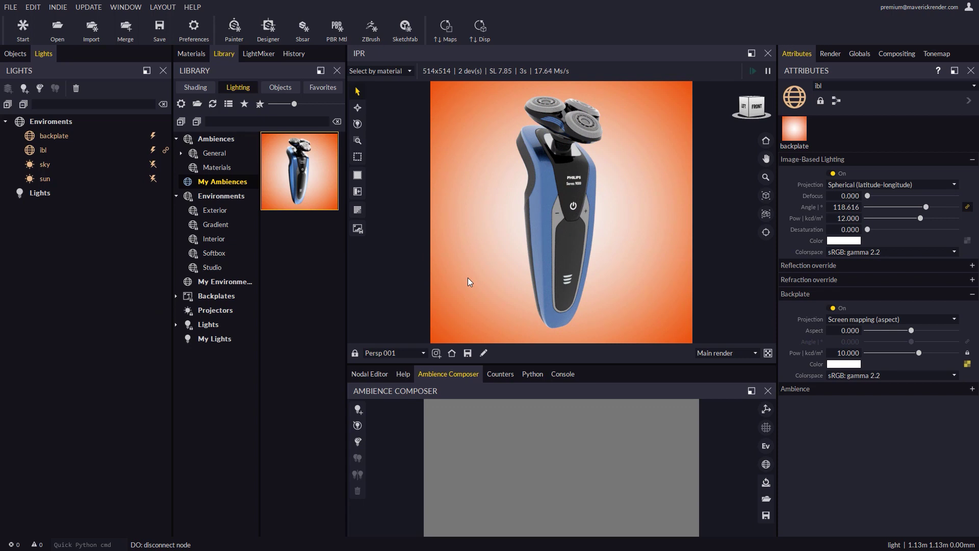
{"action": "left_click", "coordinate": [176, 296]}
{"action": "left_click", "coordinate": [216, 310]}
{"action": "left_click_drag", "start_coordinate": [301, 189], "coordinate": [479, 236]}
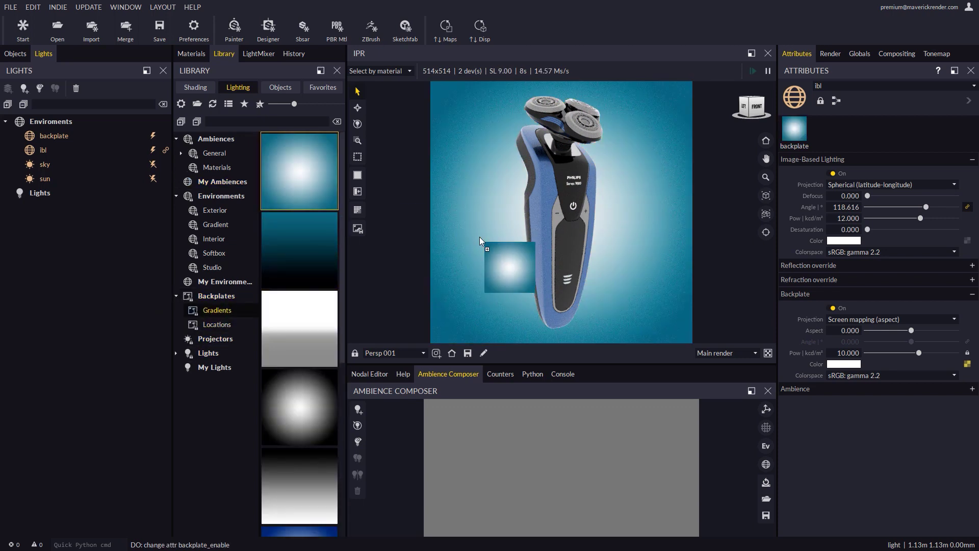
Apply the Gradient 013 environment to the razor scene and set its IBL angle to 168.560.
{"action": "left_click", "coordinate": [210, 225]}
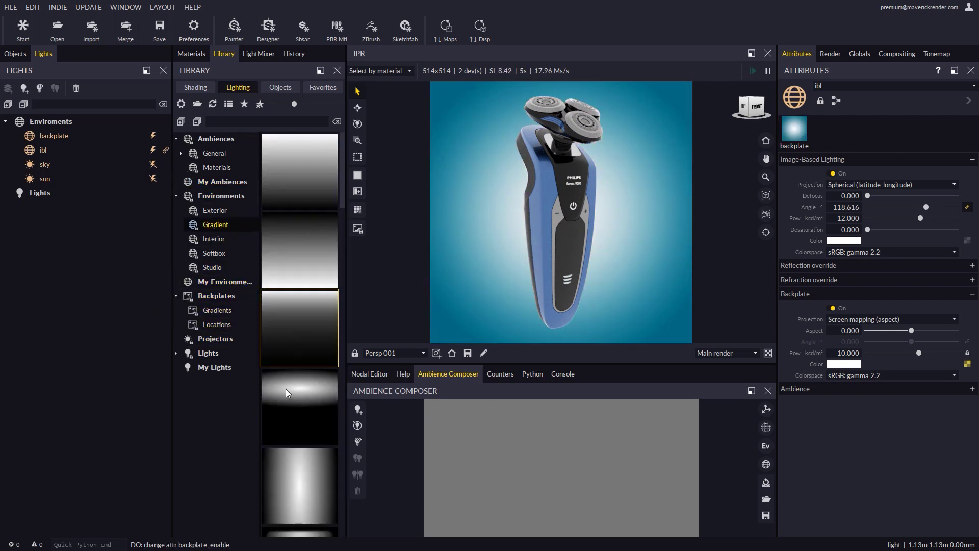
{"action": "left_click_drag", "start_coordinate": [294, 103], "coordinate": [286, 104]}
{"action": "left_click_drag", "start_coordinate": [278, 248], "coordinate": [464, 224]}
{"action": "left_click_drag", "start_coordinate": [926, 207], "coordinate": [932, 207]}
Add the Grid AD light, size it to 103.287 cm, and move it along the upper edge of the environment map.
{"action": "left_click", "coordinate": [208, 353]}
{"action": "left_click", "coordinate": [209, 410]}
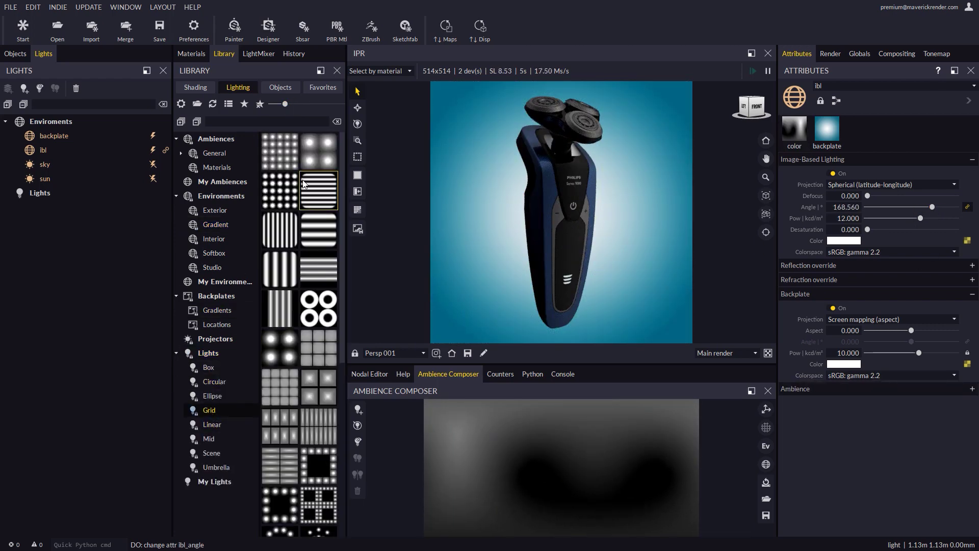
{"action": "double_click", "coordinate": [318, 191]}
{"action": "scroll", "coordinate": [578, 441], "scroll_direction": "up", "scroll_amount": 3}
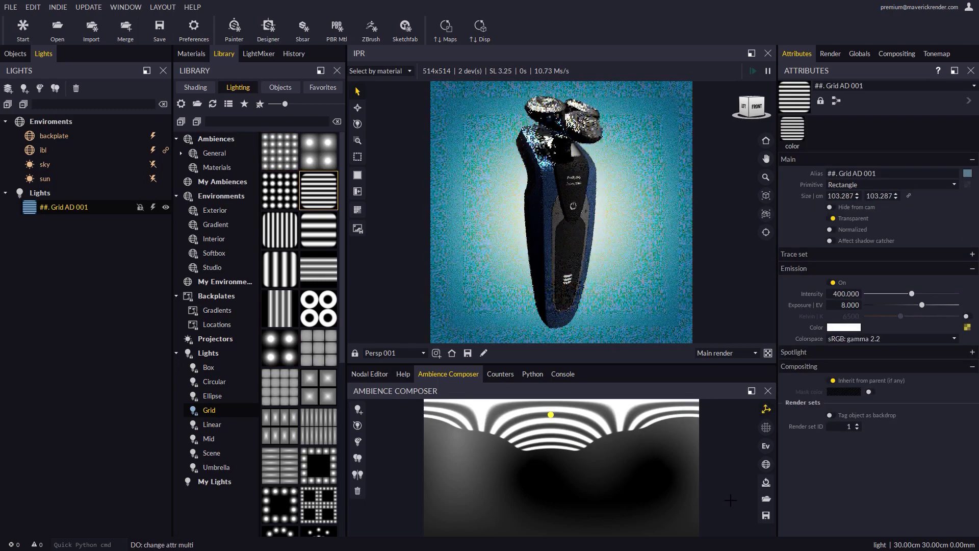
{"action": "left_click_drag", "start_coordinate": [550, 414], "coordinate": [538, 406]}
Light the razor with the Box AI and Box AB lights, reducing Box AI's intensity to about 162.863 and repositioning Box AB.
{"action": "left_click", "coordinate": [209, 367]}
{"action": "left_click_drag", "start_coordinate": [279, 308], "coordinate": [540, 281]}
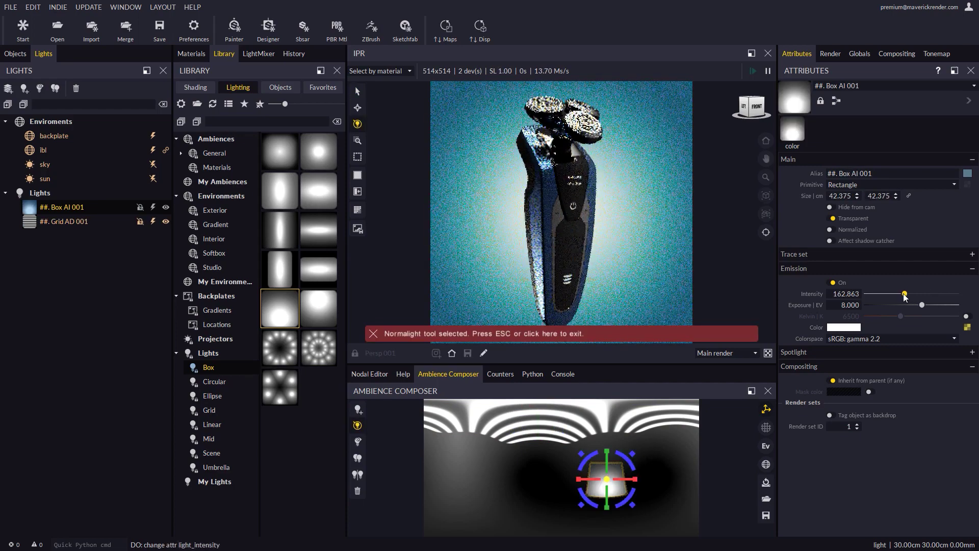
{"action": "left_click_drag", "start_coordinate": [318, 151], "coordinate": [578, 273]}
{"action": "left_click_drag", "start_coordinate": [480, 456], "coordinate": [497, 442]}
{"action": "left_click_drag", "start_coordinate": [912, 294], "coordinate": [901, 293]}
Add the Circular AD light and place it at the upper left of the environment map, sized 66.324 cm.
{"action": "left_click", "coordinate": [214, 381]}
{"action": "left_click_drag", "start_coordinate": [319, 190], "coordinate": [728, 267]}
{"action": "left_click_drag", "start_coordinate": [467, 427], "coordinate": [497, 397]}
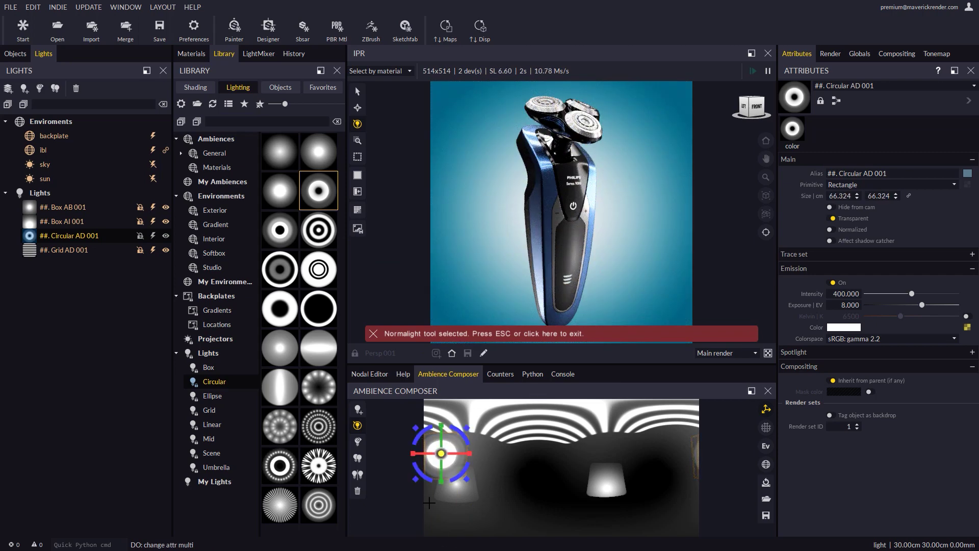
{"action": "key", "text": "Escape"}
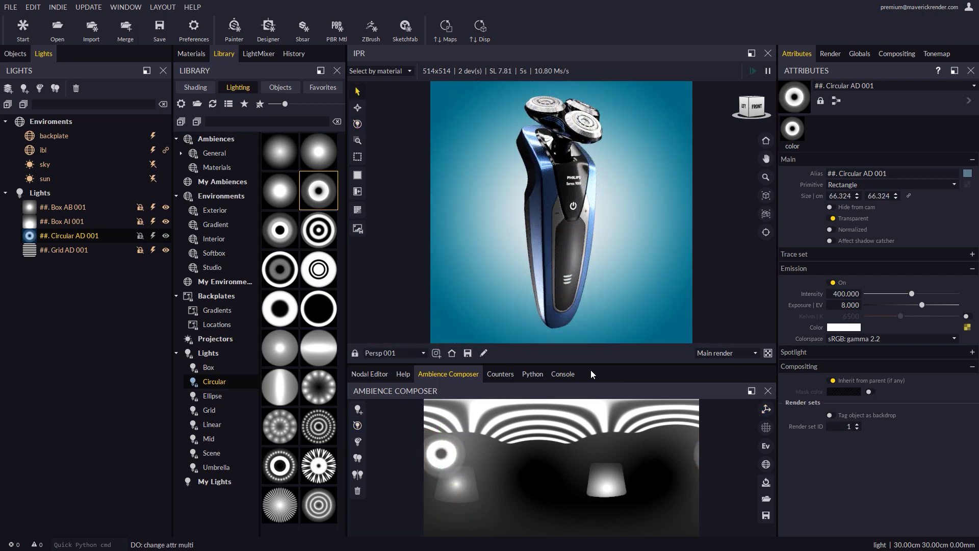
Save the cyan razor ambience as Razor02.mkamb in the My Ambiences folder.
{"action": "left_click", "coordinate": [766, 515]}
{"action": "left_click", "coordinate": [72, 74]}
{"action": "double_click", "coordinate": [93, 371]}
{"action": "type", "text": "Razor02.mkamb"}
{"action": "key", "text": "Return"}
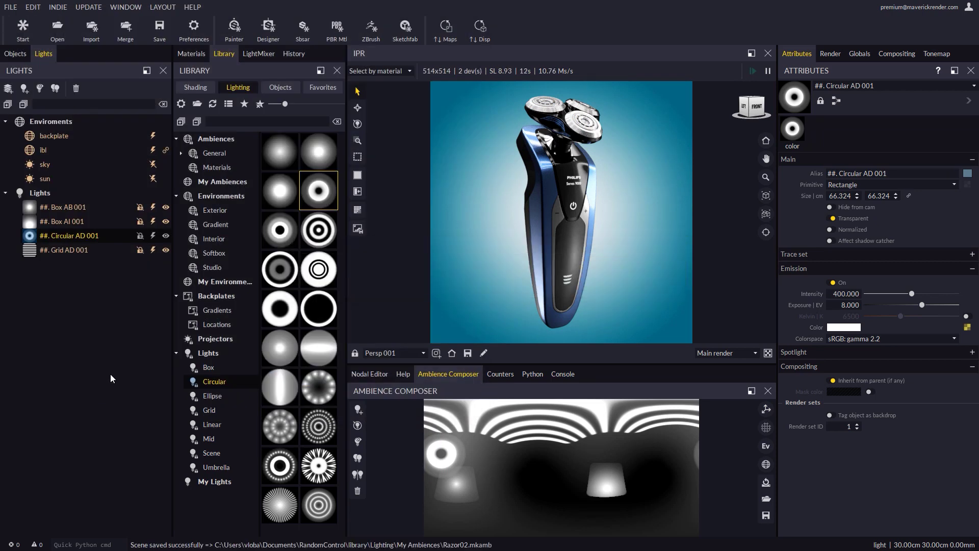
Apply the saved Razor01 ambience from My Ambiences to the razor, and switch back to Razor02.
{"action": "left_click", "coordinate": [223, 182]}
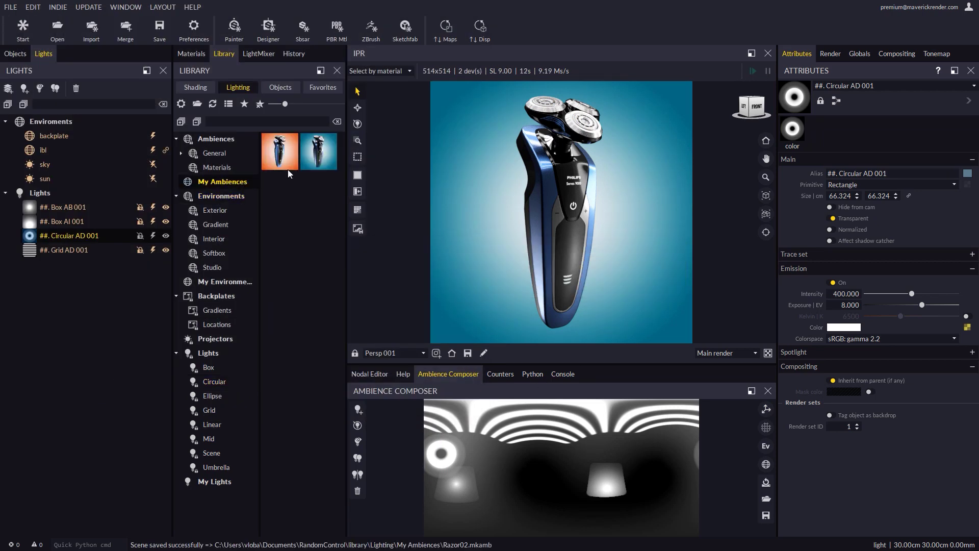
{"action": "left_click_drag", "start_coordinate": [286, 104], "coordinate": [295, 104]}
{"action": "left_click_drag", "start_coordinate": [300, 172], "coordinate": [490, 244]}
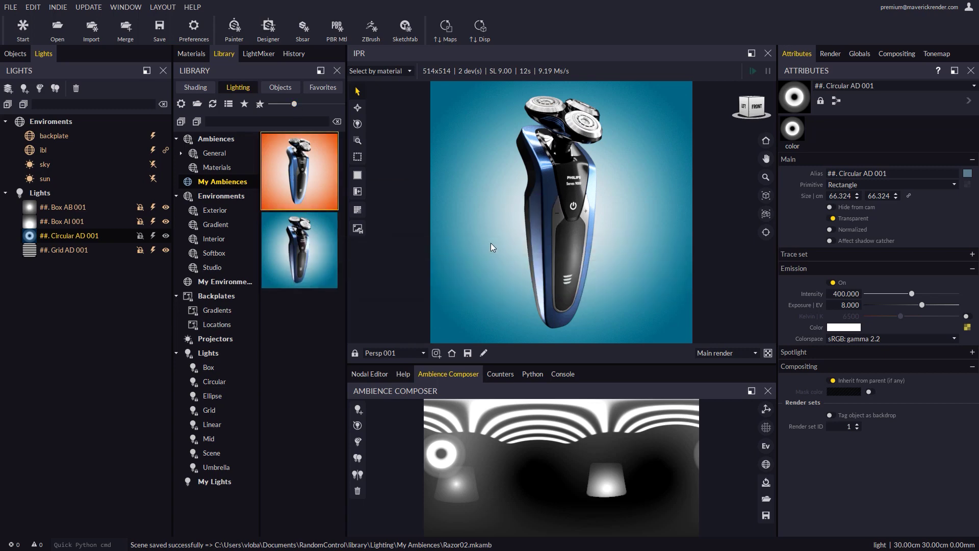
{"action": "left_click_drag", "start_coordinate": [299, 250], "coordinate": [460, 282]}
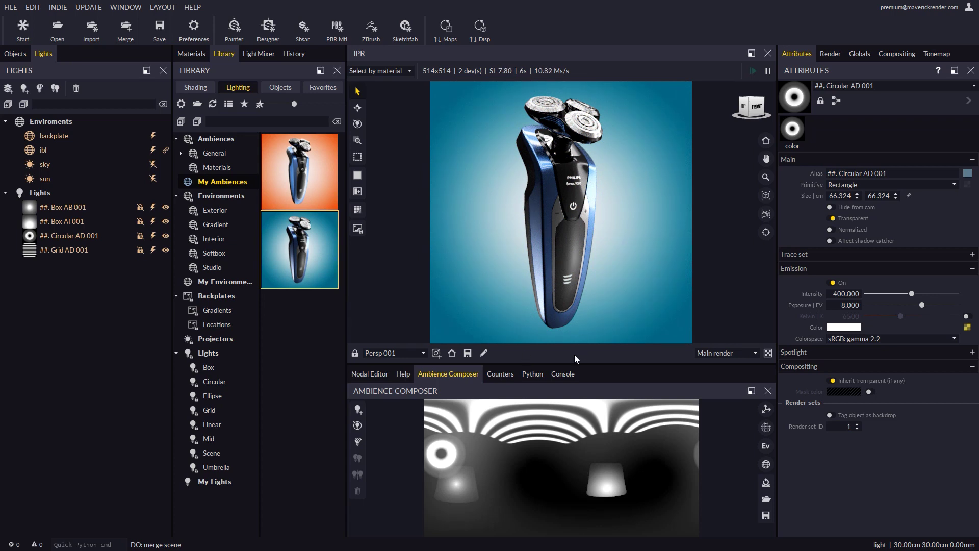
Remove the unused maps from the scene's materials and overwrite the saved Razor02.mkamb ambience.
{"action": "left_click", "coordinate": [192, 54]}
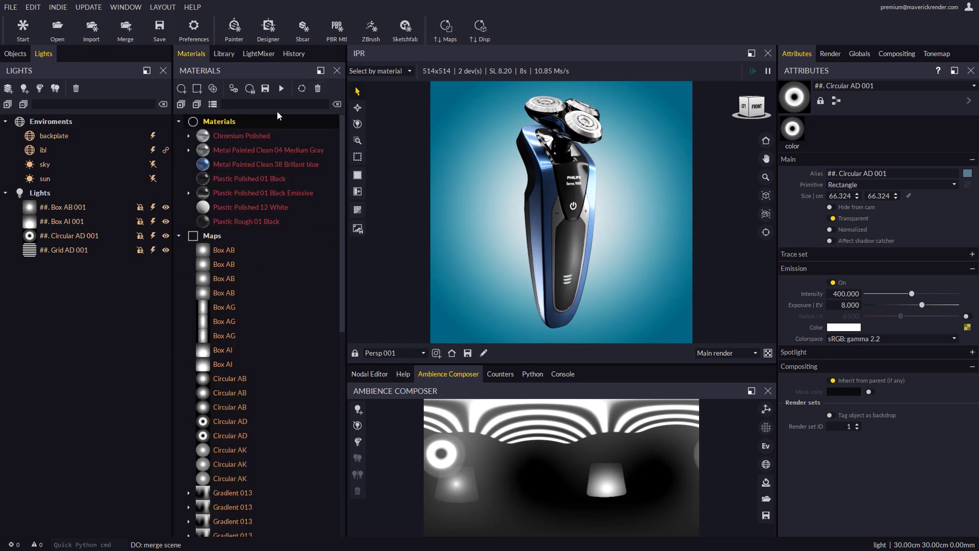
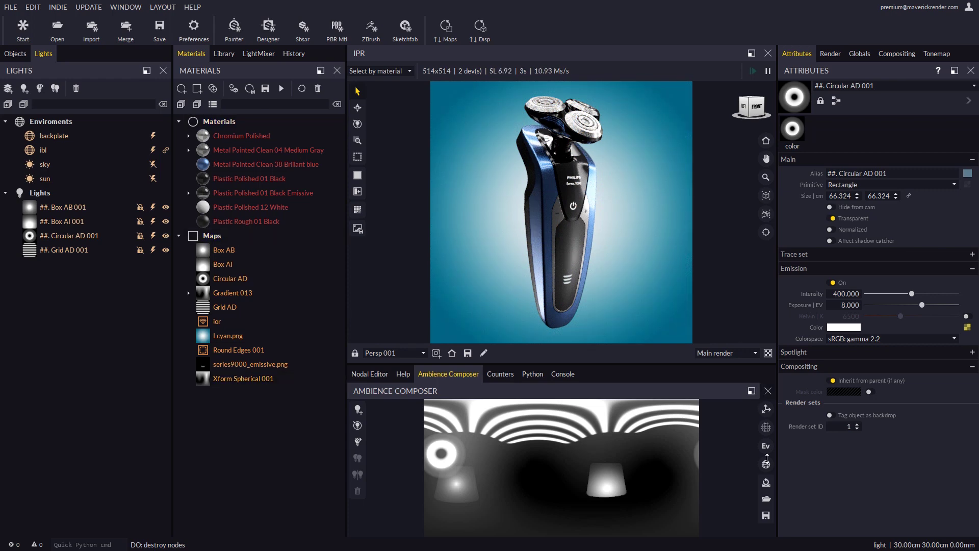
{"action": "left_click", "coordinate": [766, 516]}
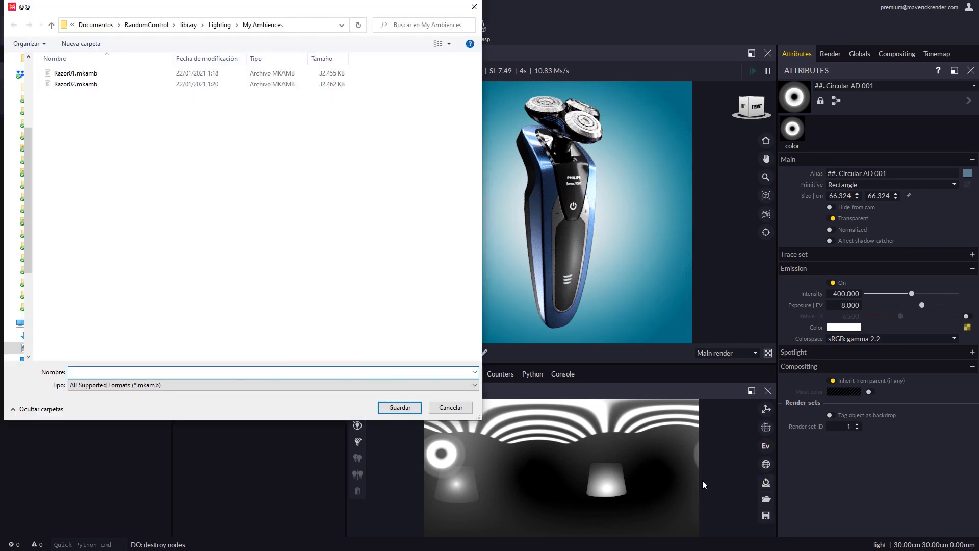
{"action": "left_click", "coordinate": [82, 85]}
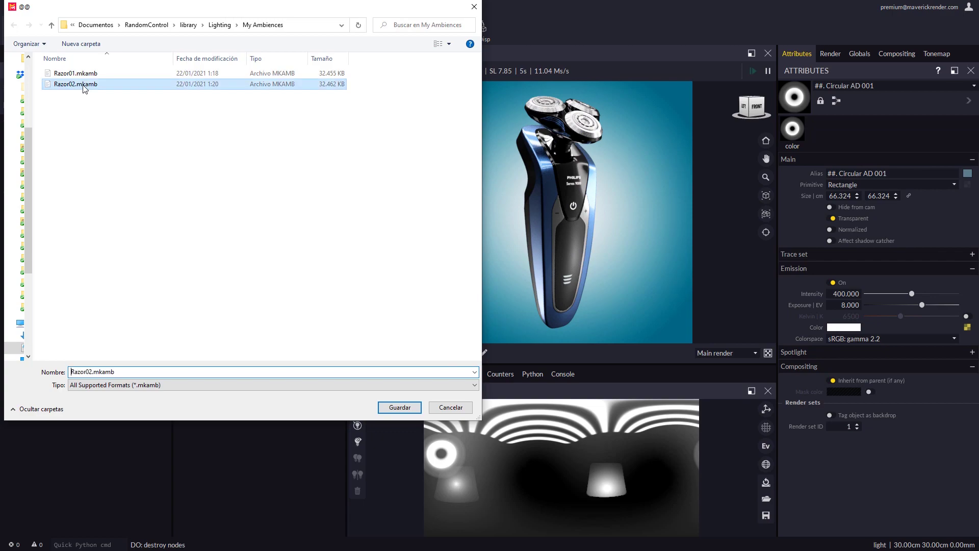
{"action": "left_click", "coordinate": [400, 407]}
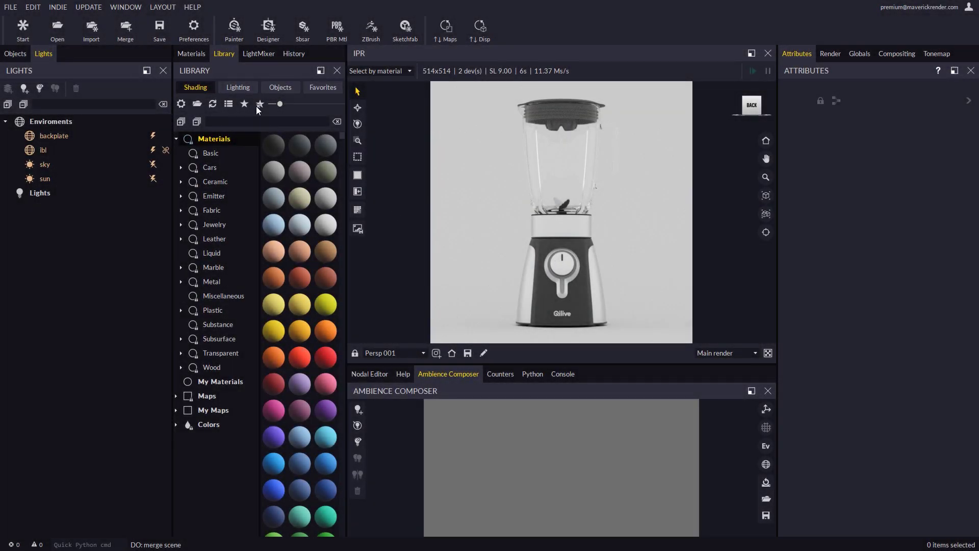
Apply a white studio ambience with Grid AZ and Grid BF lights to the blender, and use SM_Blender_Qilive_MI_Blender_Qilive_0 as its pivot.
{"action": "left_click", "coordinate": [239, 86]}
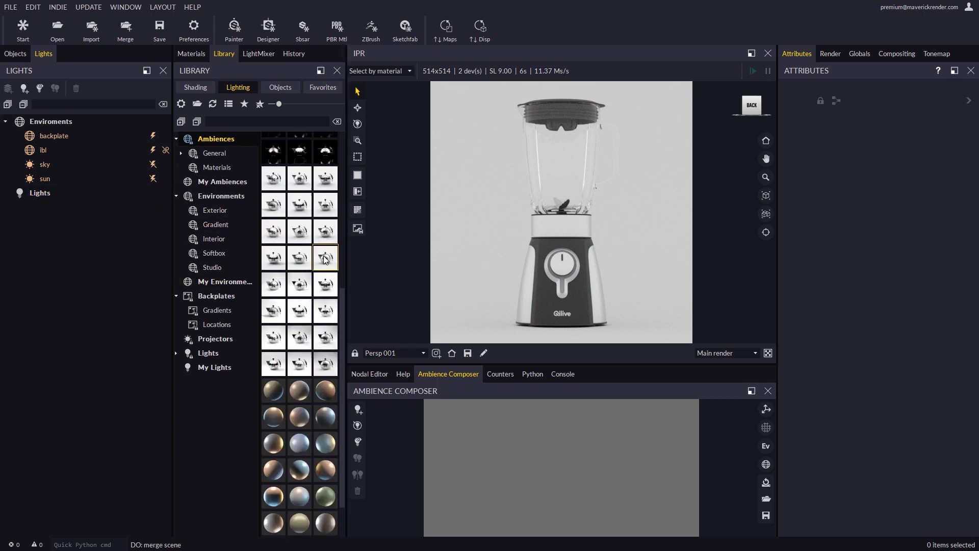
{"action": "left_click_drag", "start_coordinate": [326, 234], "coordinate": [487, 242]}
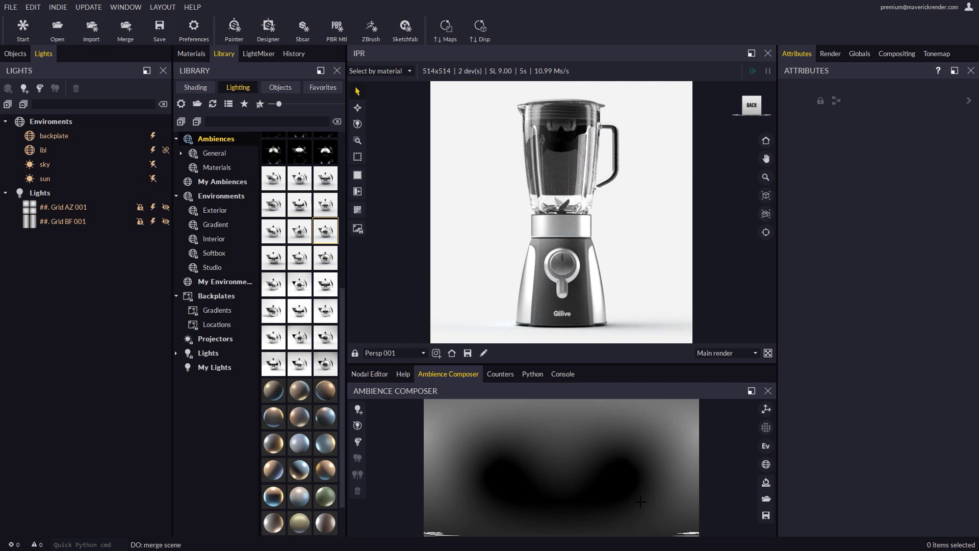
{"action": "left_click", "coordinate": [640, 502]}
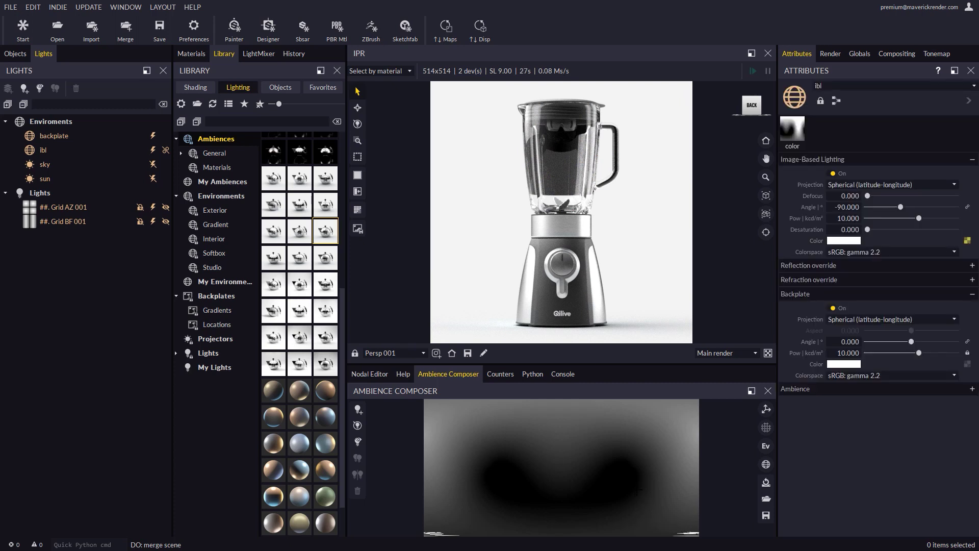
{"action": "left_click", "coordinate": [797, 389]}
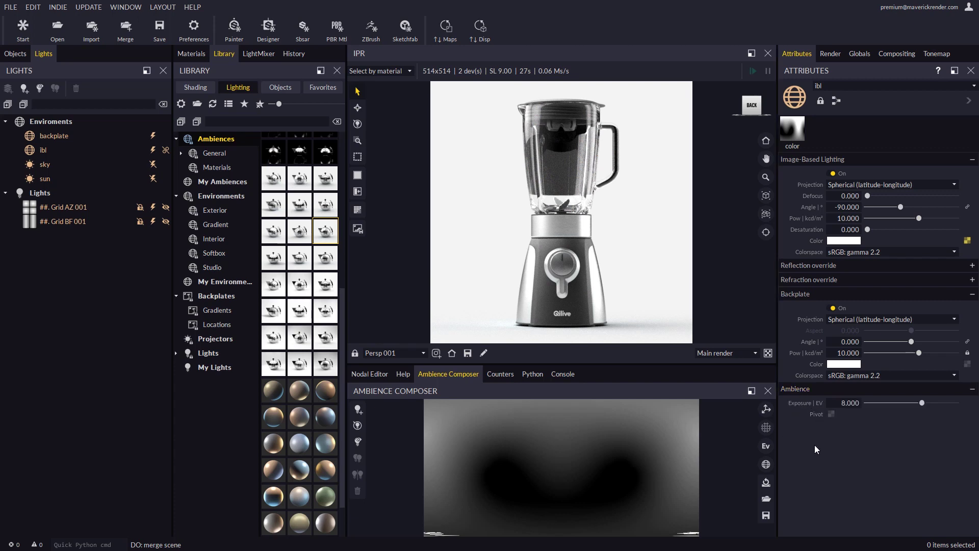
{"action": "left_click", "coordinate": [829, 414]}
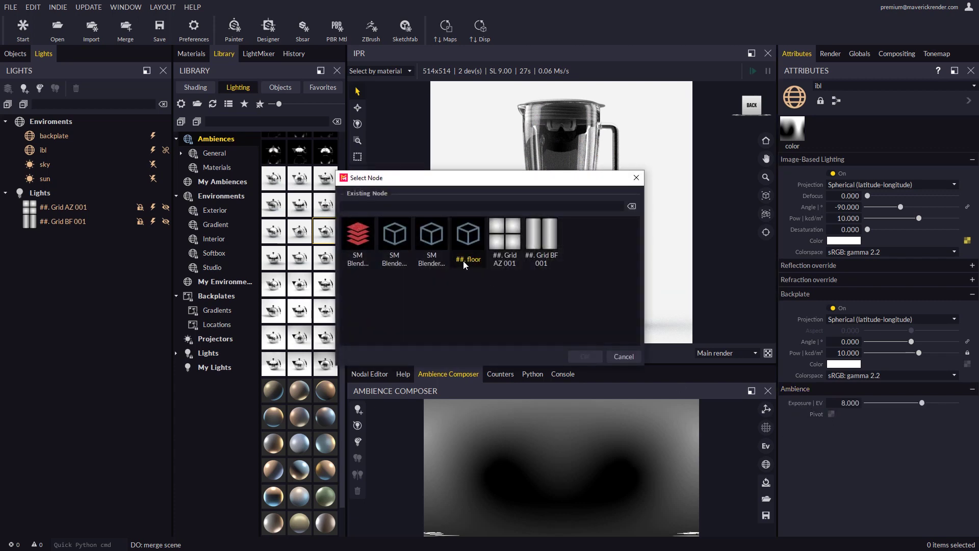
{"action": "double_click", "coordinate": [397, 244]}
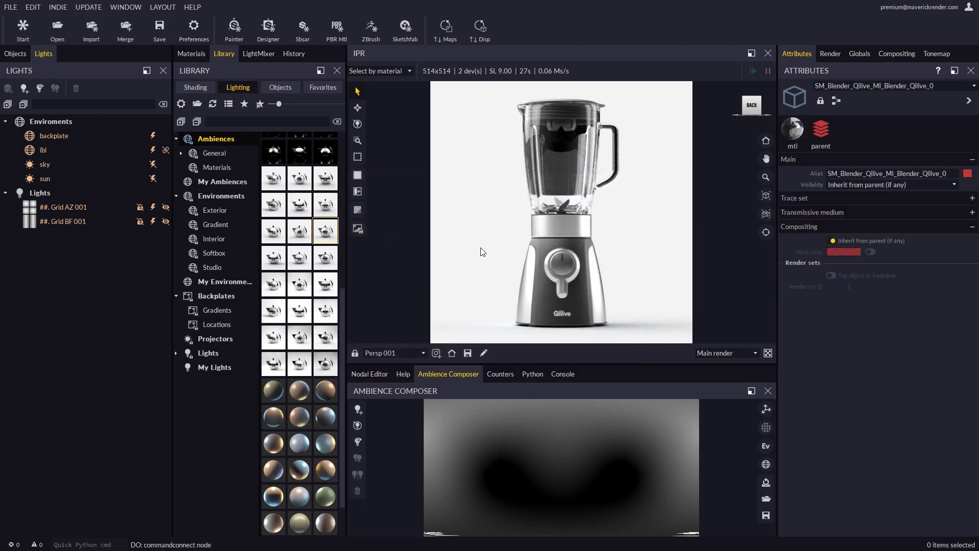
Adapt the ambience to the blender's pivot and reposition the Grid BF and Grid AZ lights in the environment map.
{"action": "left_click", "coordinate": [766, 464]}
{"action": "left_click_drag", "start_coordinate": [769, 465], "coordinate": [769, 449]}
{"action": "left_click_drag", "start_coordinate": [570, 444], "coordinate": [614, 423]}
{"action": "mouse_move", "coordinate": [448, 428]}
{"action": "left_mouse_down"}
{"action": "mouse_move", "coordinate": [464, 427]}
{"action": "mouse_move", "coordinate": [447, 422]}
{"action": "left_mouse_up"}
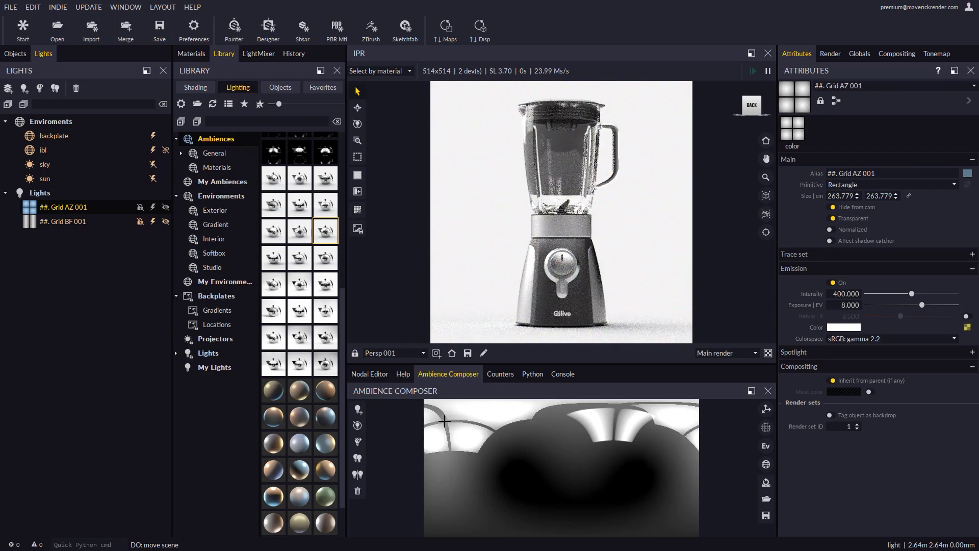
Aim the Grid AZ and Grid BF reflections on the blender's body with the Normalight tool.
{"action": "left_click", "coordinate": [358, 427]}
{"action": "left_click_drag", "start_coordinate": [562, 259], "coordinate": [514, 263]}
{"action": "left_click", "coordinate": [636, 422]}
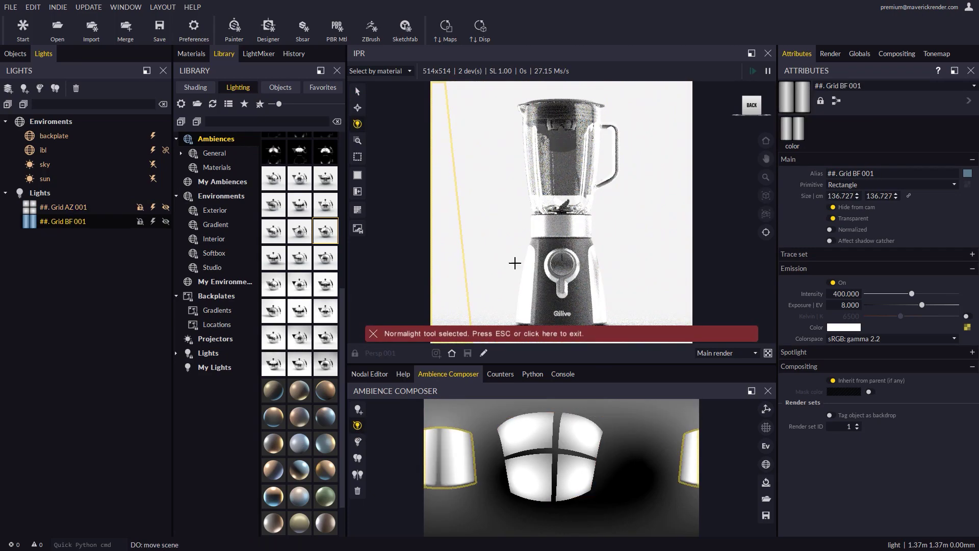
{"action": "left_click", "coordinate": [537, 337]}
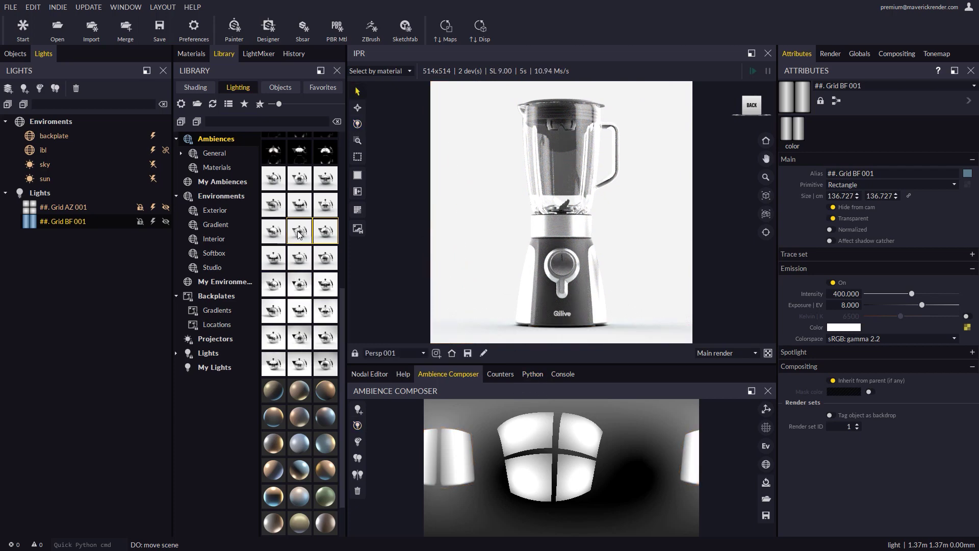
Replace the ambience with the one using Circular AB and Grid AG lights, and set its pivot to SM_Blender_Qilive_MI_Blender_Qilive_0.
{"action": "left_click_drag", "start_coordinate": [300, 233], "coordinate": [482, 327]}
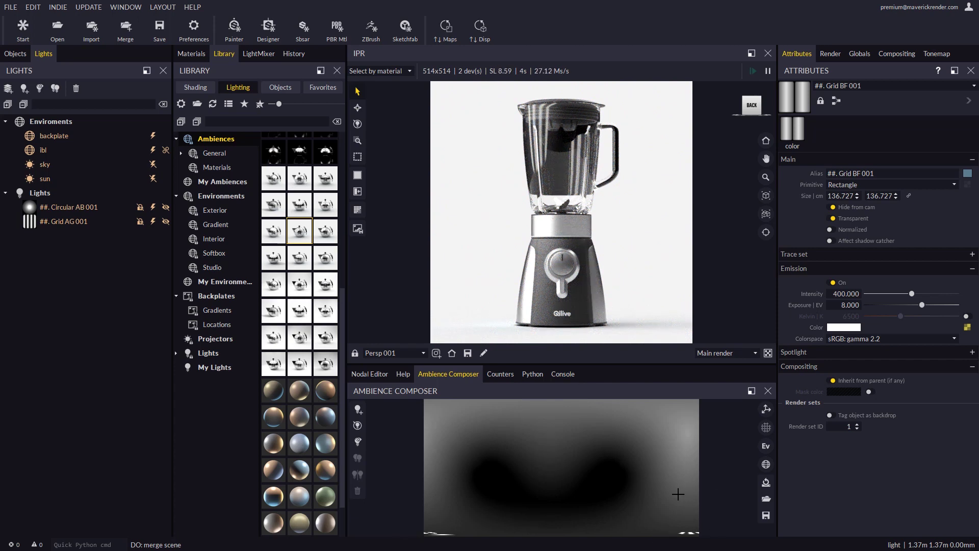
{"action": "left_click", "coordinate": [680, 439]}
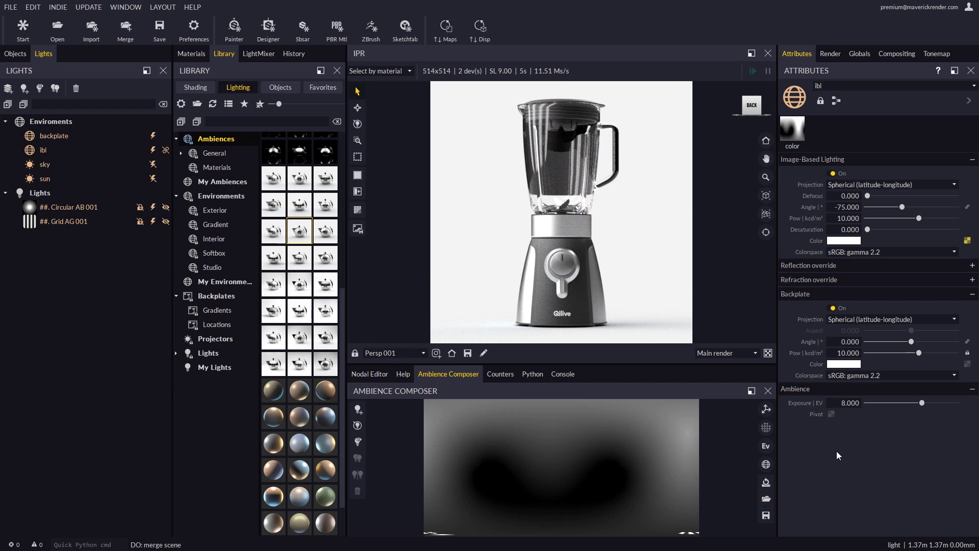
{"action": "left_click", "coordinate": [831, 415]}
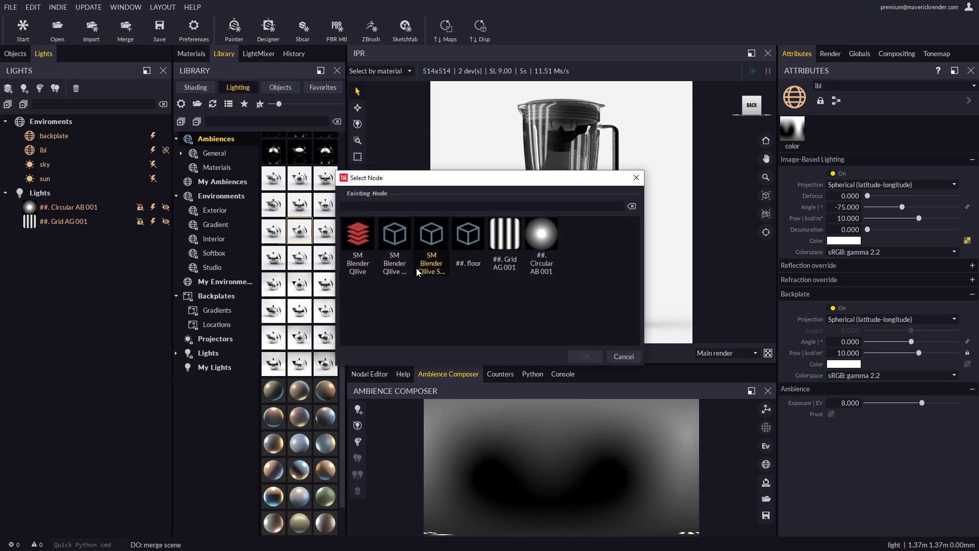
{"action": "double_click", "coordinate": [396, 243]}
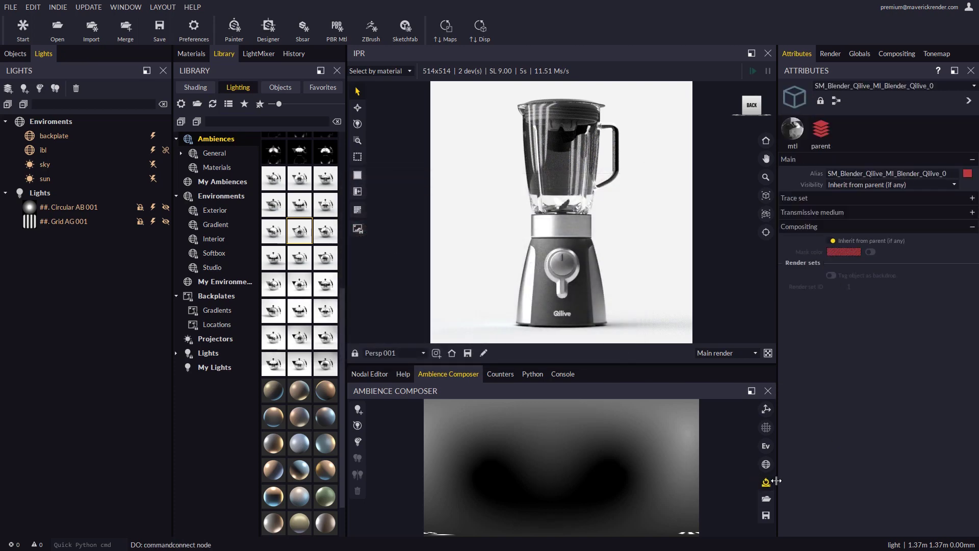
Adapt the new ambience to the blender's pivot and shift the Circular AB light sideways in the environment map.
{"action": "left_click", "coordinate": [776, 480]}
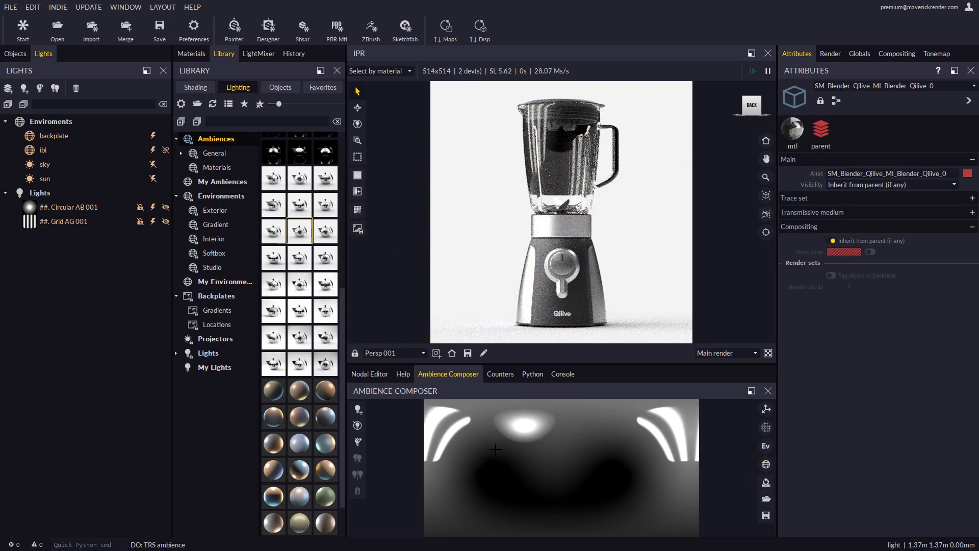
{"action": "left_click_drag", "start_coordinate": [516, 422], "coordinate": [589, 422]}
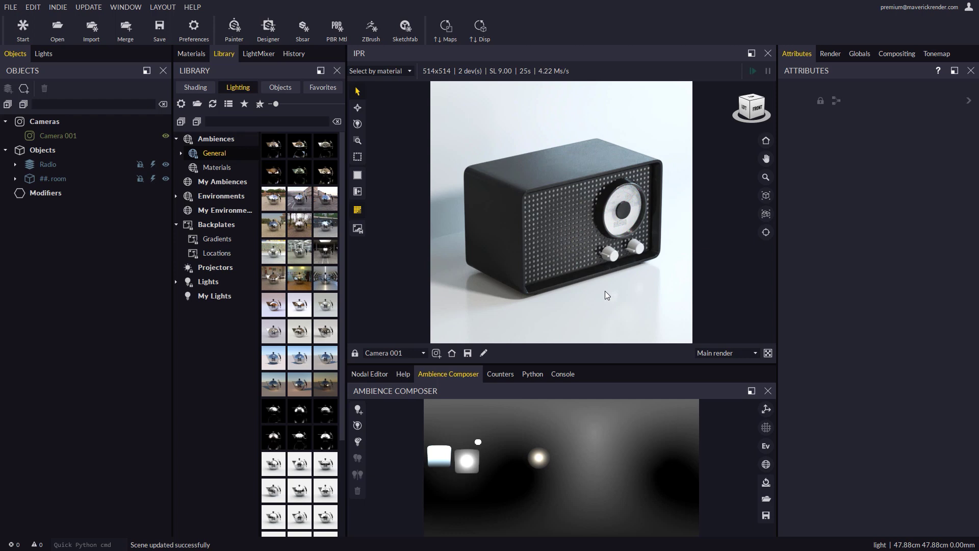
Remove the room object from the ambience and add it back to the ambience.
{"action": "left_click", "coordinate": [50, 179]}
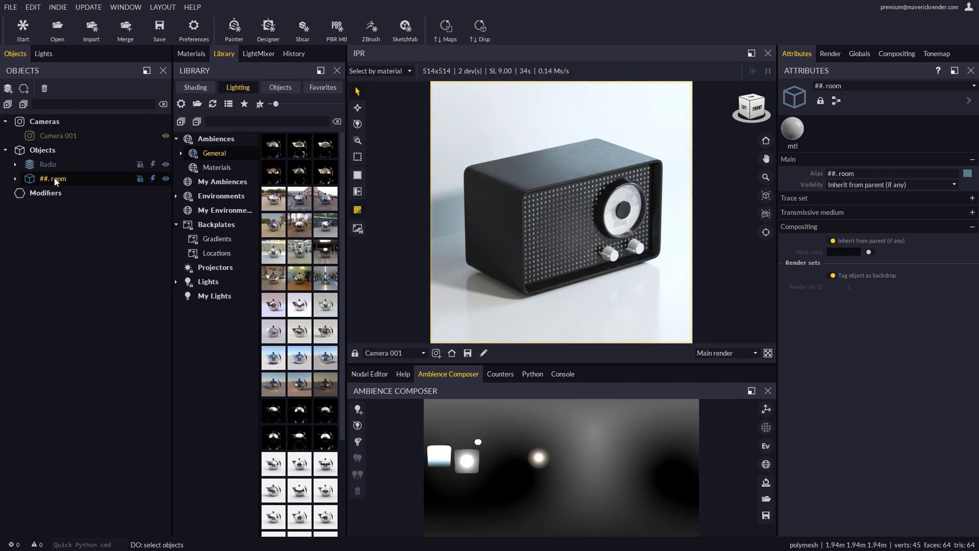
{"action": "right_click", "coordinate": [54, 178]}
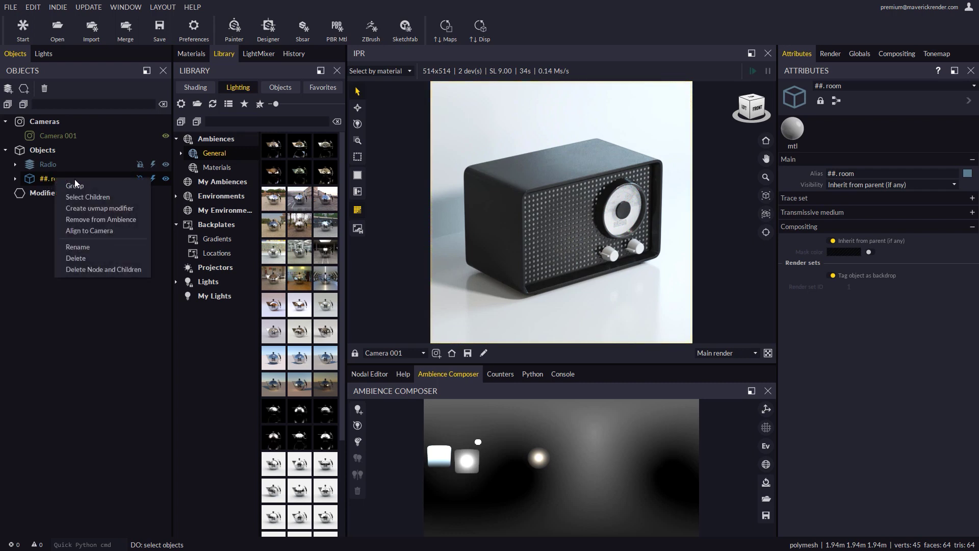
{"action": "left_click", "coordinate": [77, 218]}
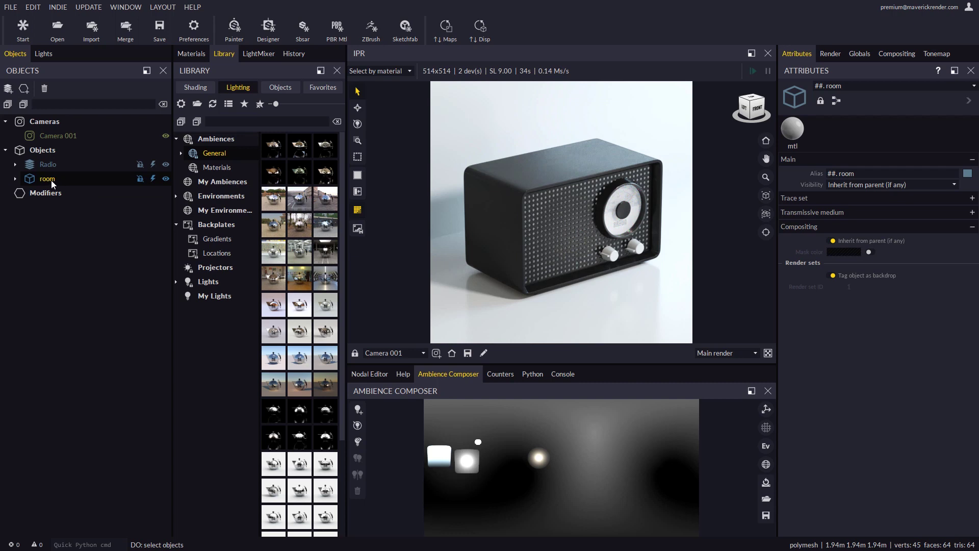
{"action": "right_click", "coordinate": [51, 179]}
{"action": "left_click", "coordinate": [78, 221]}
Replace the current room with the curved backdrop model from the Rooms category of the object library.
{"action": "left_click", "coordinate": [280, 87]}
{"action": "left_click", "coordinate": [249, 182]}
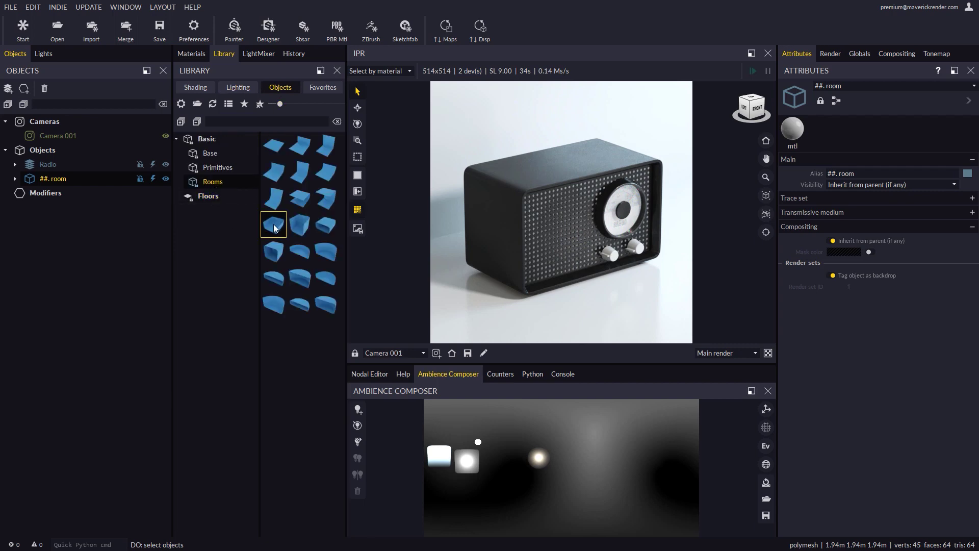
{"action": "left_click_drag", "start_coordinate": [278, 198], "coordinate": [440, 268]}
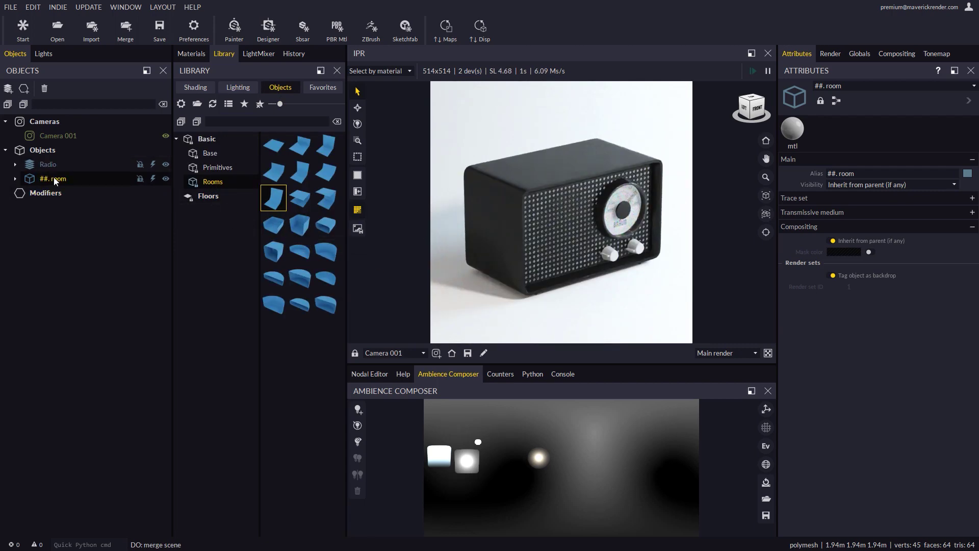
Purge the unused scene items and save the white ambience to My Ambiences as braun01.
{"action": "left_click", "coordinate": [198, 54]}
{"action": "left_click", "coordinate": [302, 89]}
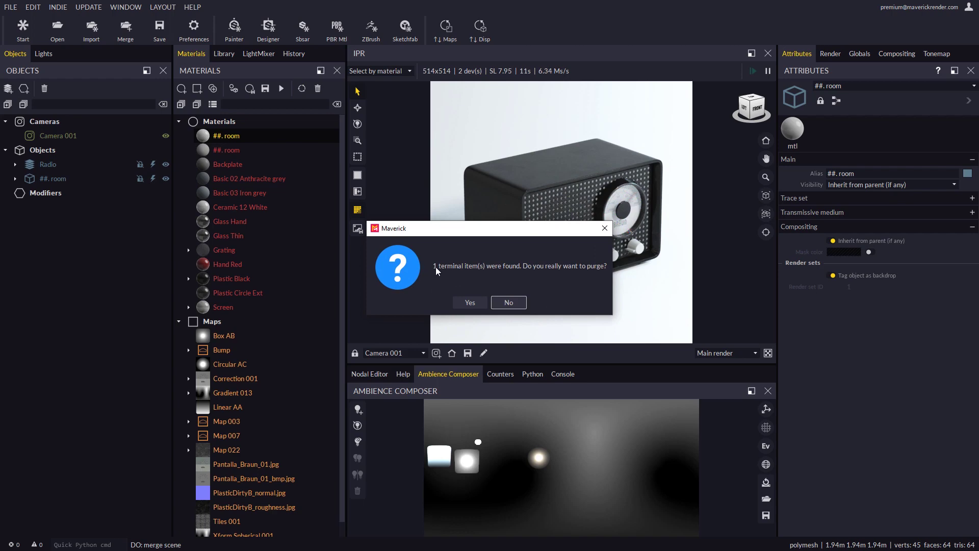
{"action": "left_click", "coordinate": [470, 303]}
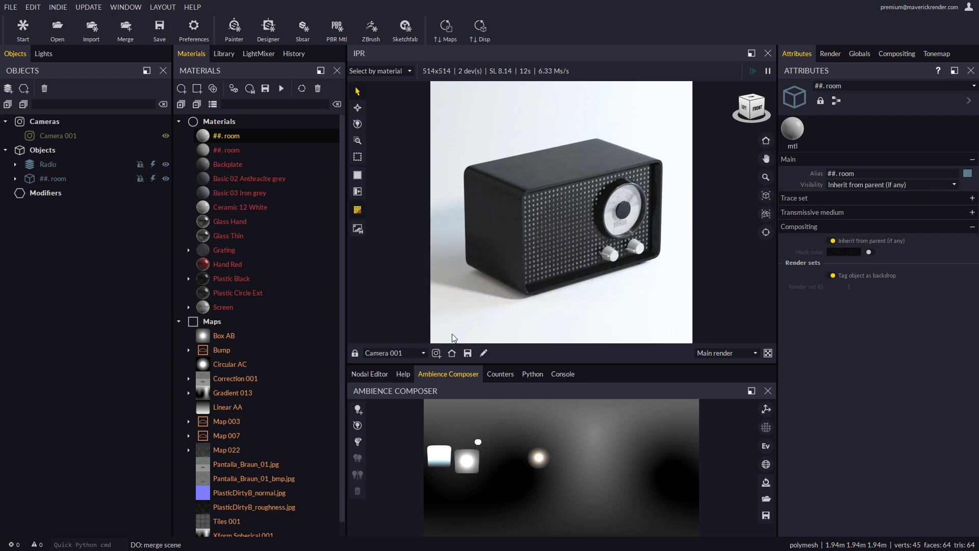
{"action": "left_click", "coordinate": [765, 515]}
{"action": "type", "text": "braun01"}
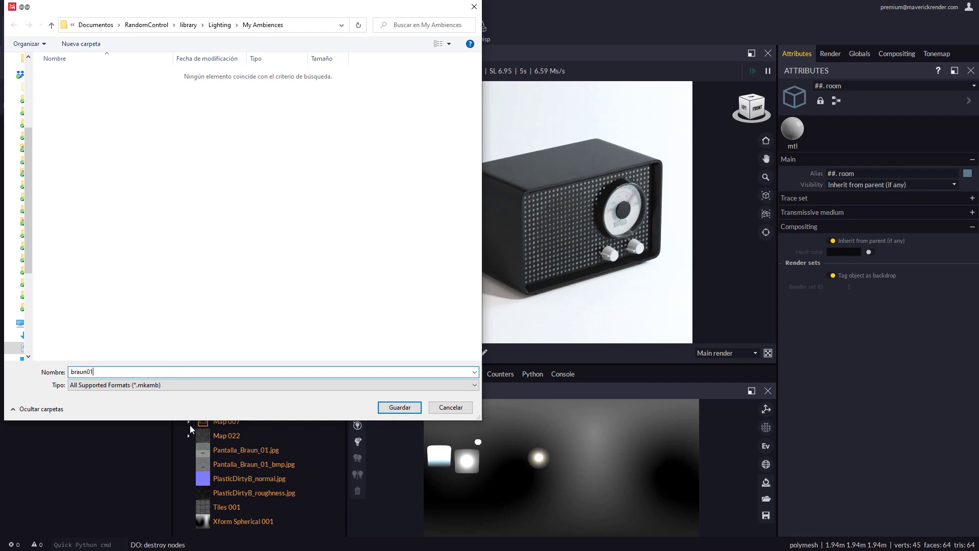
{"action": "left_click", "coordinate": [400, 407]}
Apply the cedar_white_wood Substance material to the room backdrop and rotate the whole ambience around the radio.
{"action": "left_click", "coordinate": [224, 53]}
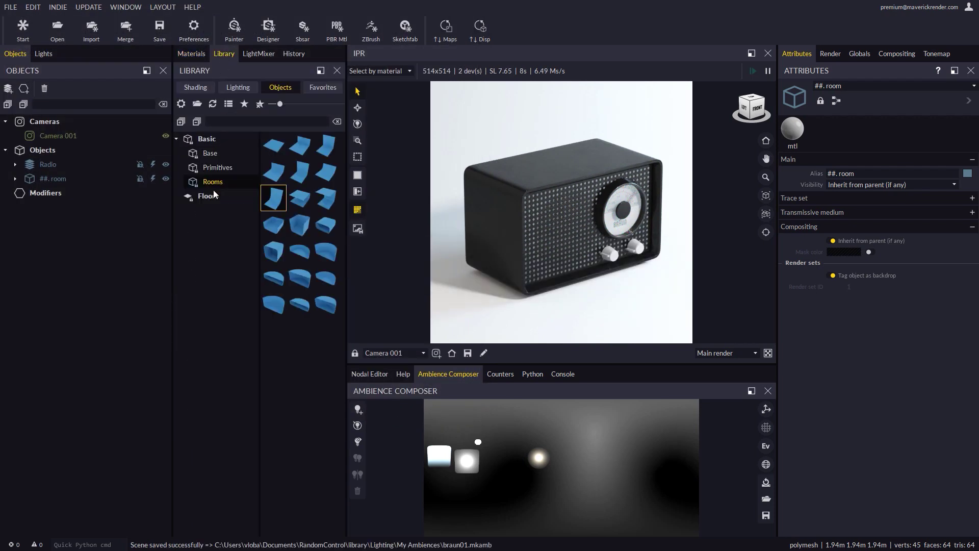
{"action": "left_click", "coordinate": [195, 87]}
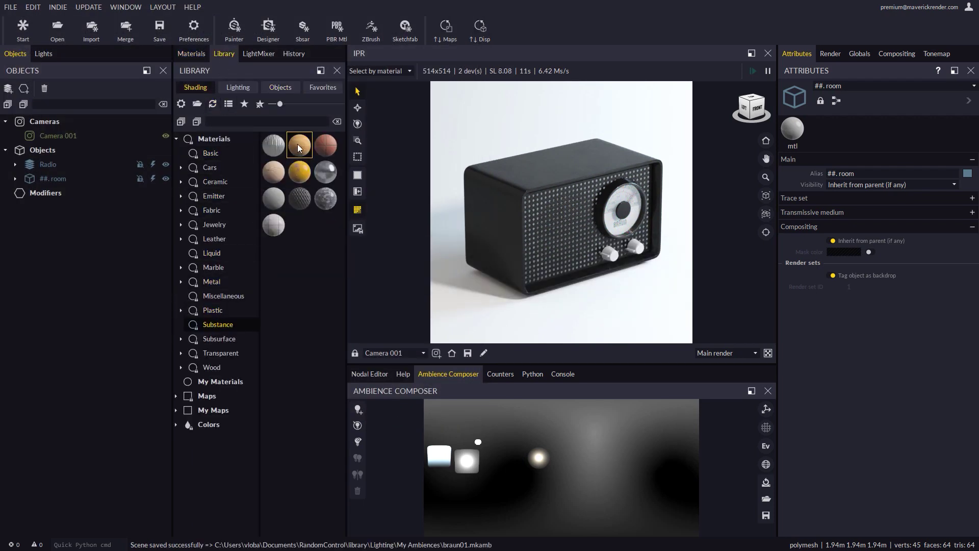
{"action": "left_click_drag", "start_coordinate": [298, 143], "coordinate": [435, 341]}
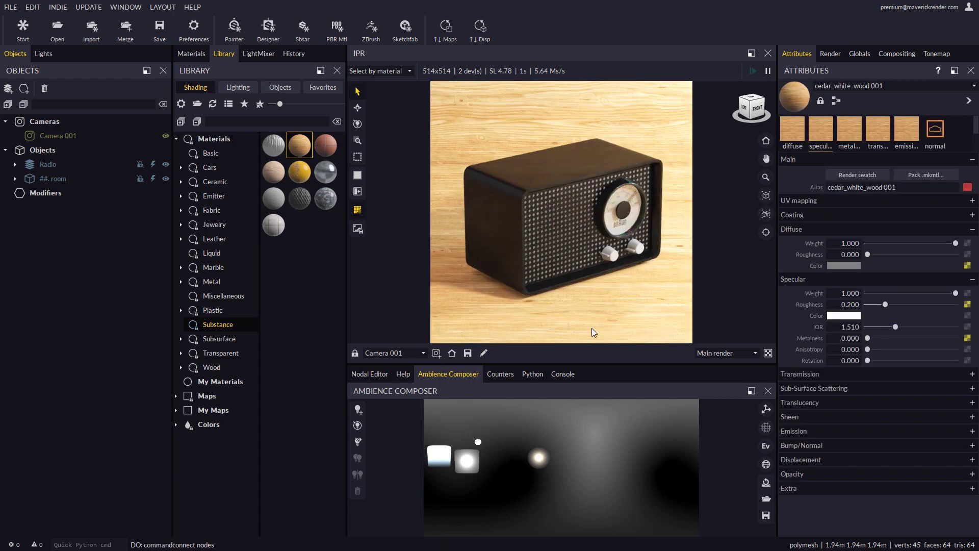
{"action": "left_click_drag", "start_coordinate": [766, 482], "coordinate": [775, 513]}
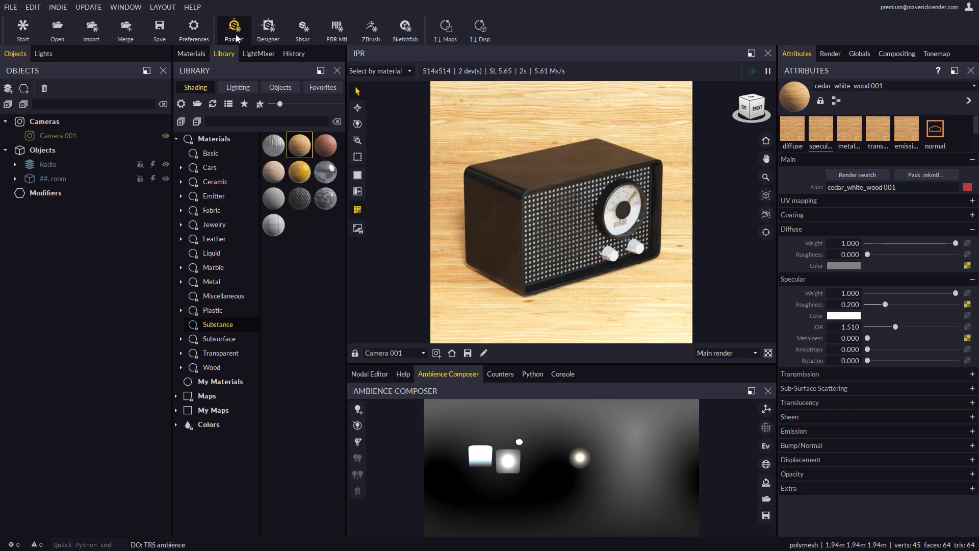
Purge the unused scene items and save the wooden ambience to My Ambiences as braun02.
{"action": "left_click", "coordinate": [192, 53]}
{"action": "left_click", "coordinate": [303, 88]}
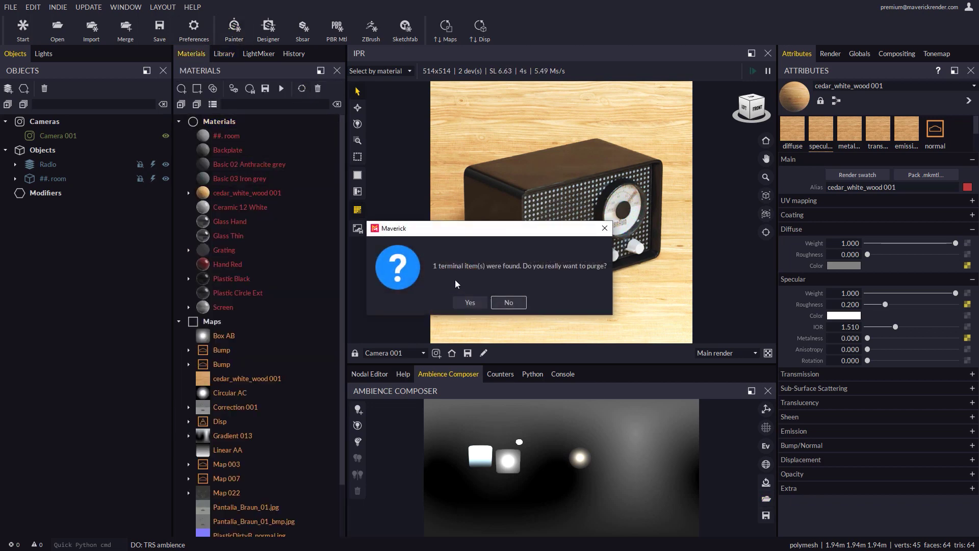
{"action": "left_click", "coordinate": [466, 302]}
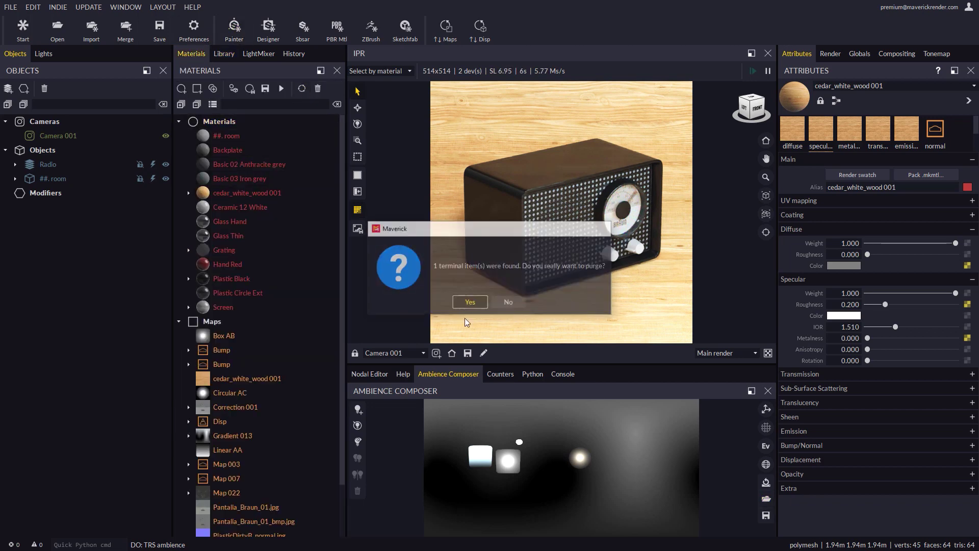
{"action": "left_click", "coordinate": [766, 515]}
{"action": "left_click", "coordinate": [76, 73]}
{"action": "left_click", "coordinate": [93, 372]}
{"action": "key", "text": "BackSpace"}
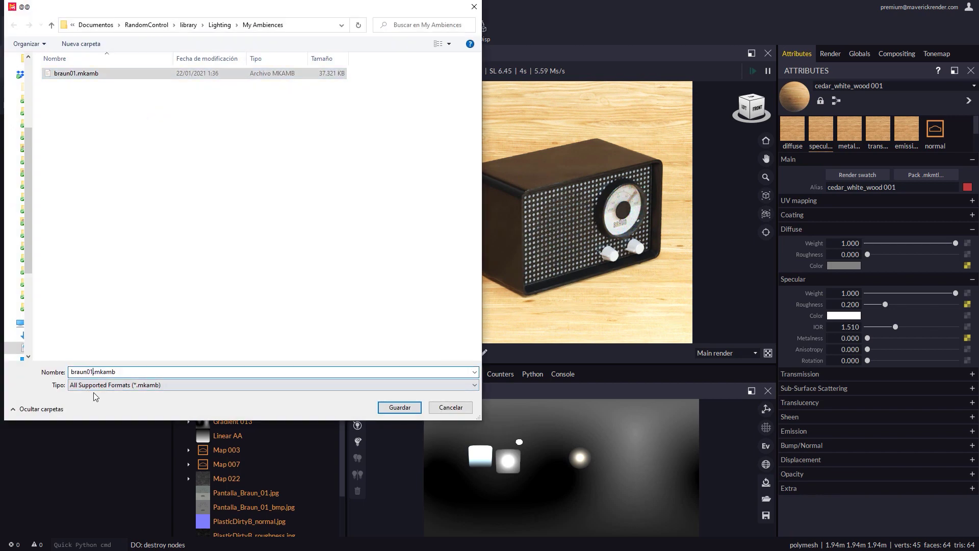
{"action": "type", "text": "2"}
{"action": "key", "text": "Return"}
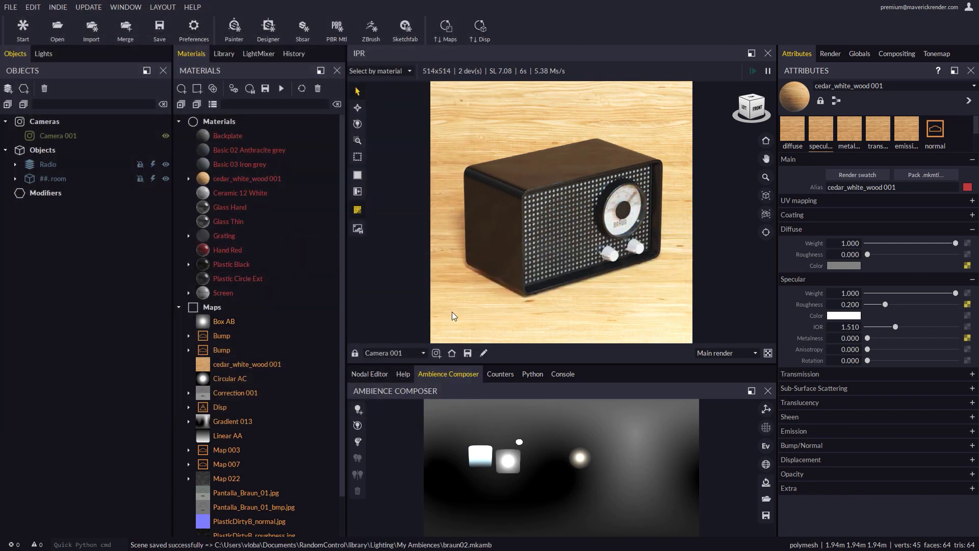
Replace the wooden room with the third floor model from the Floors category of the object library.
{"action": "left_click", "coordinate": [224, 54]}
{"action": "left_click", "coordinate": [280, 90]}
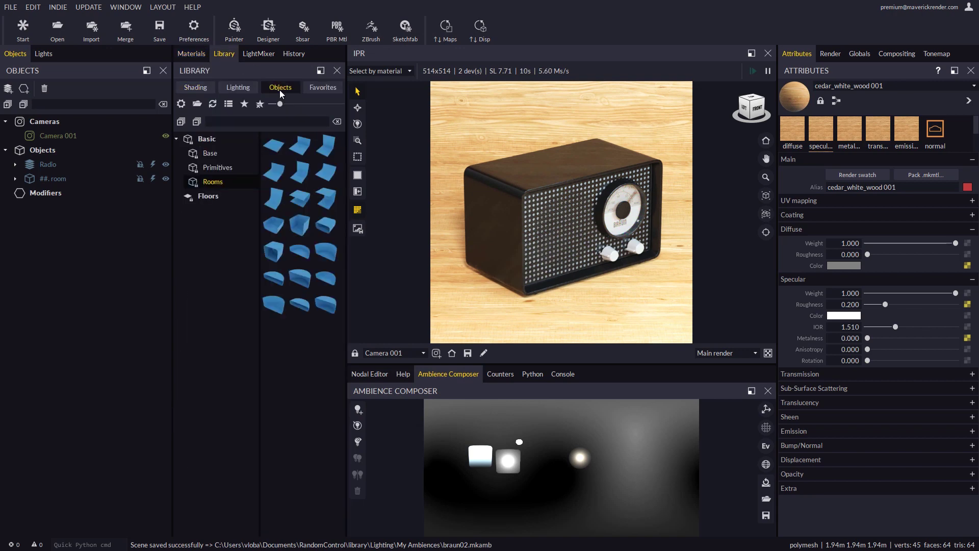
{"action": "left_click", "coordinate": [213, 199]}
{"action": "left_click_drag", "start_coordinate": [329, 148], "coordinate": [462, 316]}
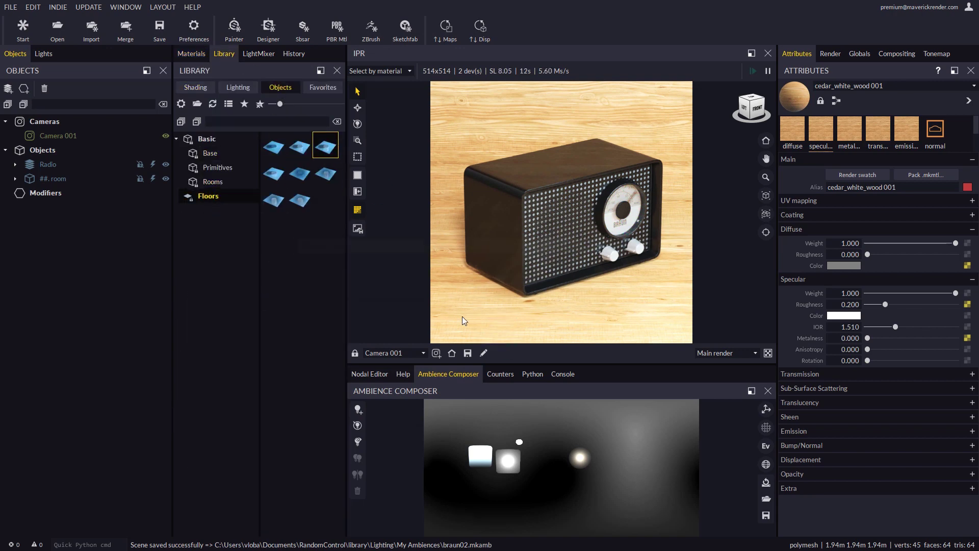
Set the backplate power of the ibl environment to 0 for a black background.
{"action": "left_click", "coordinate": [44, 53]}
{"action": "left_click", "coordinate": [43, 150]}
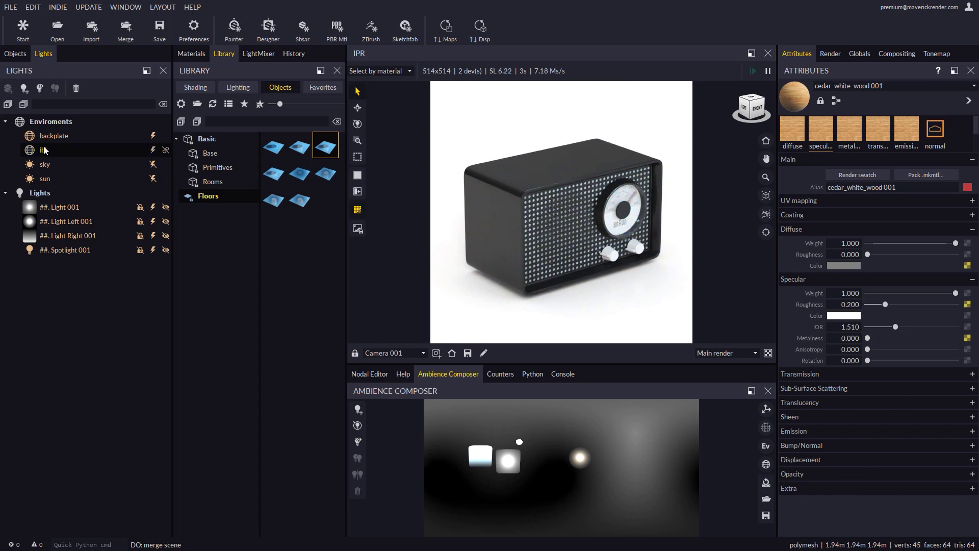
{"action": "left_click_drag", "start_coordinate": [925, 353], "coordinate": [855, 358]}
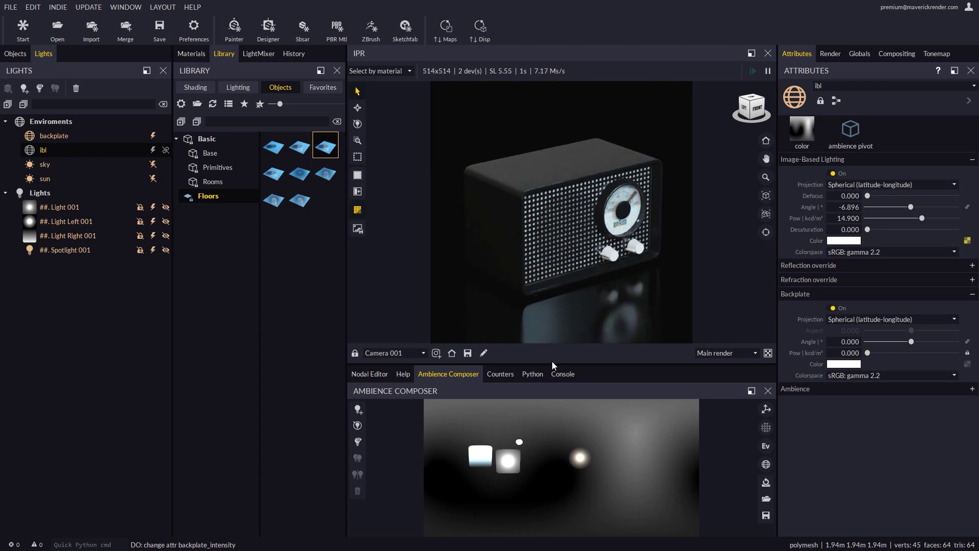
Reposition the lights in the environment map, aiming Light Right 001 at the radio with the Normalight tool and lowering its intensity.
{"action": "left_click_drag", "start_coordinate": [579, 458], "coordinate": [636, 435]}
{"action": "left_click_drag", "start_coordinate": [480, 455], "coordinate": [465, 432]}
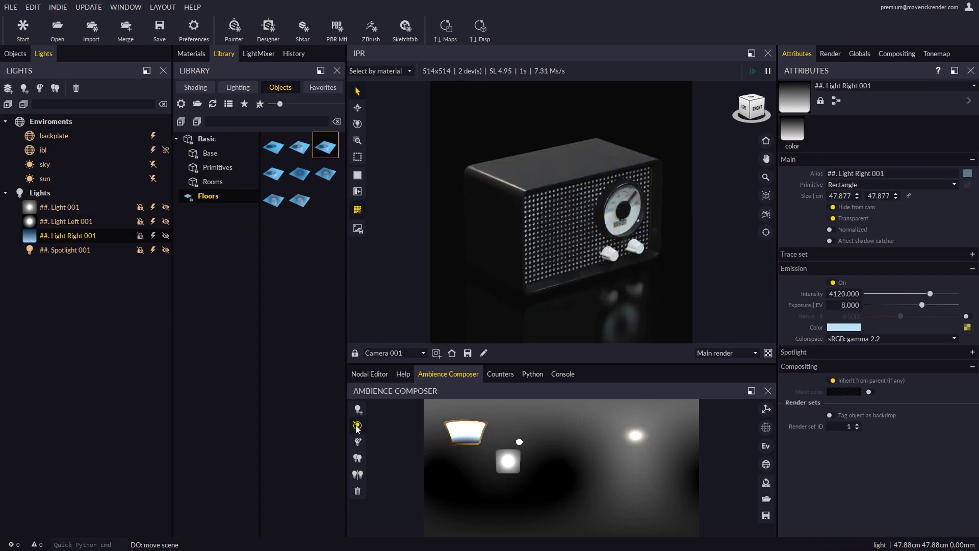
{"action": "left_click", "coordinate": [357, 426]}
{"action": "left_click_drag", "start_coordinate": [566, 166], "coordinate": [601, 160]}
{"action": "left_click_drag", "start_coordinate": [930, 294], "coordinate": [904, 294]}
{"action": "left_click_drag", "start_coordinate": [508, 461], "coordinate": [582, 458]}
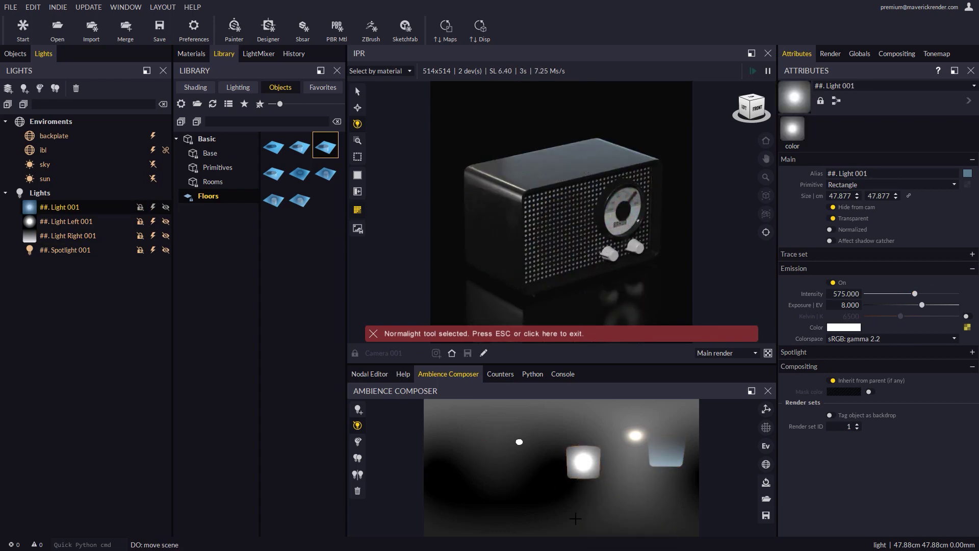
{"action": "key", "text": "Escape"}
Purge the unused scene items and save the dark ambience to My Ambiences as braun03.
{"action": "left_click", "coordinate": [191, 54]}
{"action": "left_click", "coordinate": [302, 88]}
{"action": "left_click", "coordinate": [470, 301]}
{"action": "left_click", "coordinate": [766, 516]}
{"action": "left_click", "coordinate": [76, 83]}
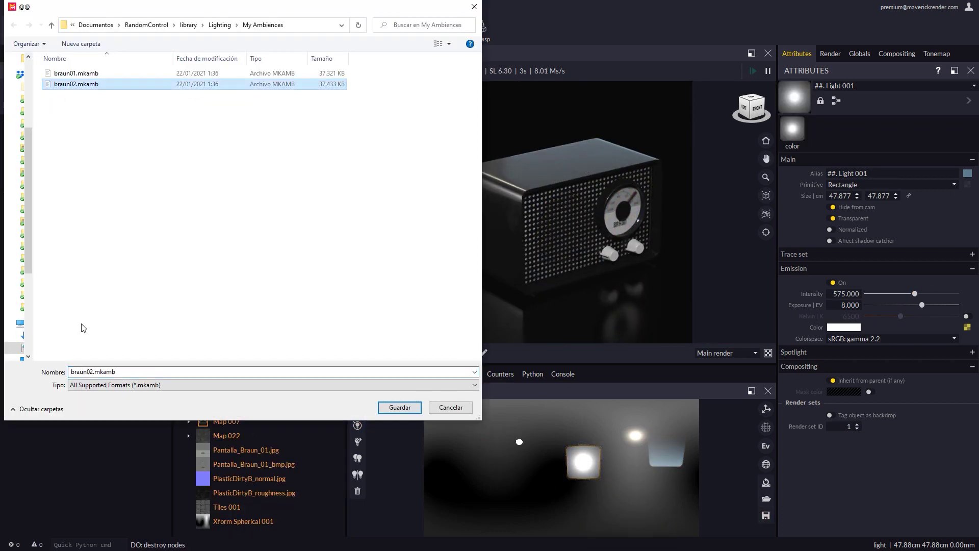
{"action": "left_click", "coordinate": [93, 372]}
{"action": "left_click", "coordinate": [94, 372]}
{"action": "key", "text": "BackSpace"}
{"action": "type", "text": "3"}
{"action": "key", "text": "Return"}
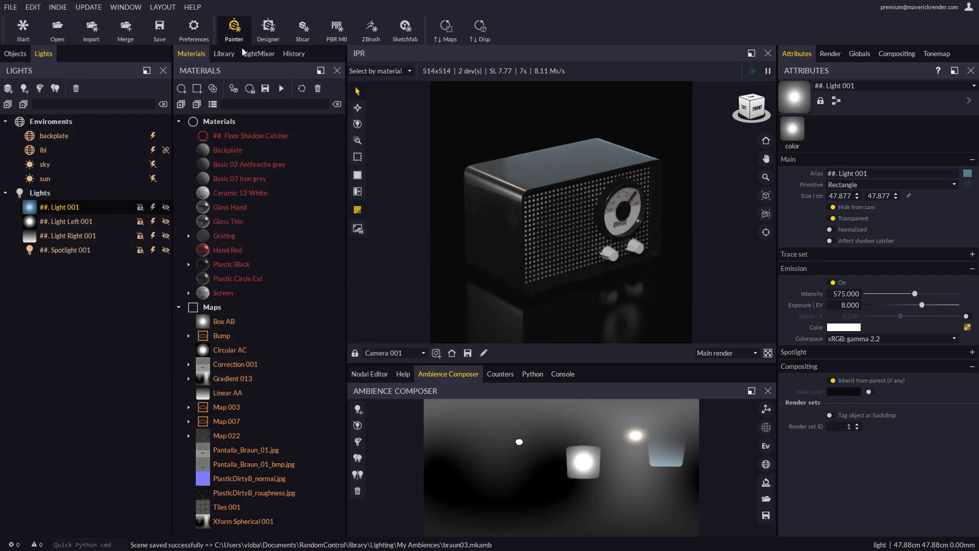
Enlarge the My Ambiences thumbnails and load the saved white braun01 ambience onto the radio.
{"action": "left_click", "coordinate": [224, 54]}
{"action": "left_click", "coordinate": [218, 182]}
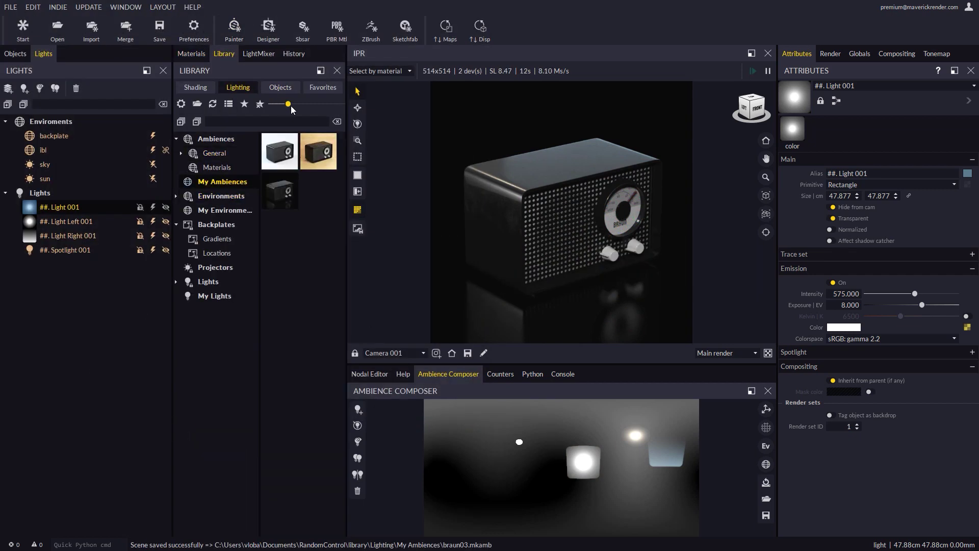
{"action": "left_click_drag", "start_coordinate": [291, 105], "coordinate": [300, 104]}
{"action": "left_click_drag", "start_coordinate": [301, 171], "coordinate": [521, 248]}
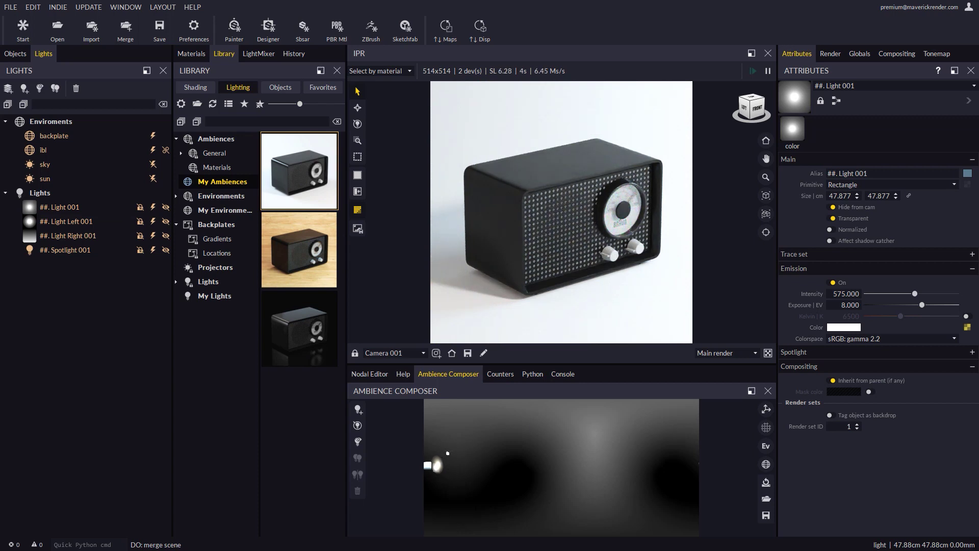
Set the pivot of the braun01 ambience to the radio's Body object.
{"action": "left_click", "coordinate": [617, 483]}
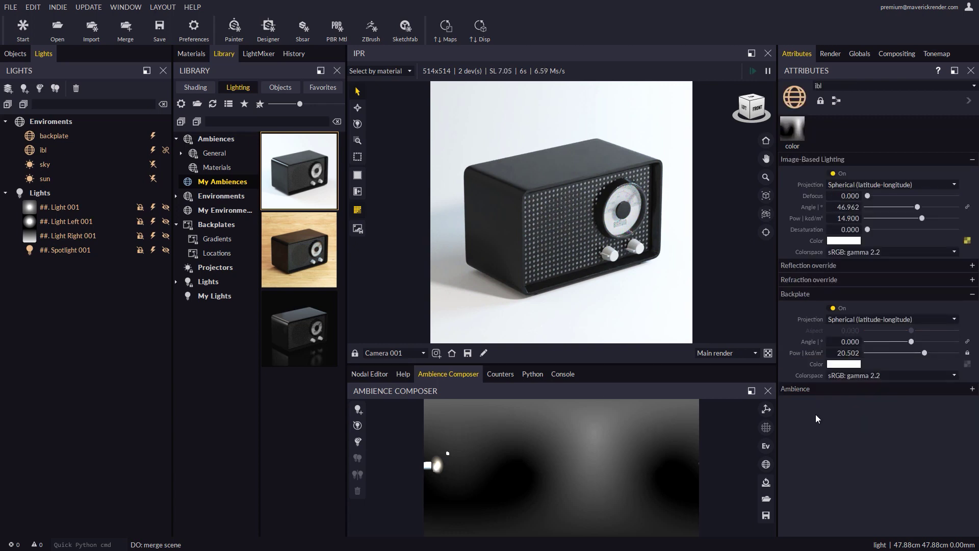
{"action": "left_click", "coordinate": [799, 388]}
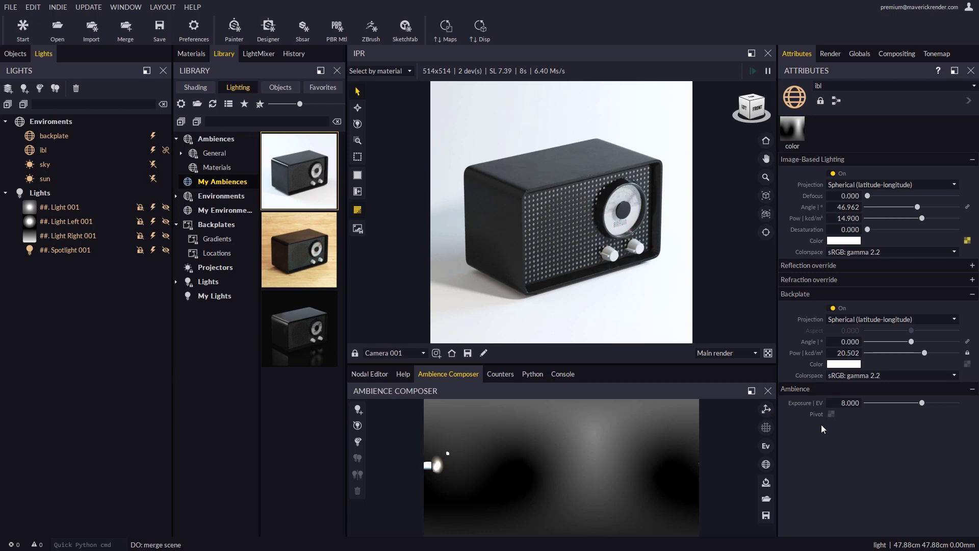
{"action": "left_click", "coordinate": [830, 414]}
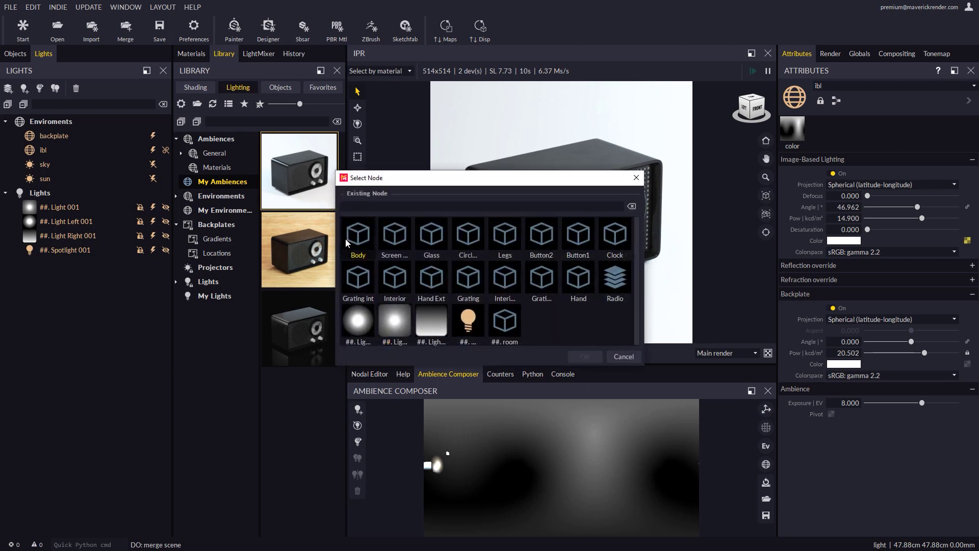
{"action": "double_click", "coordinate": [358, 239]}
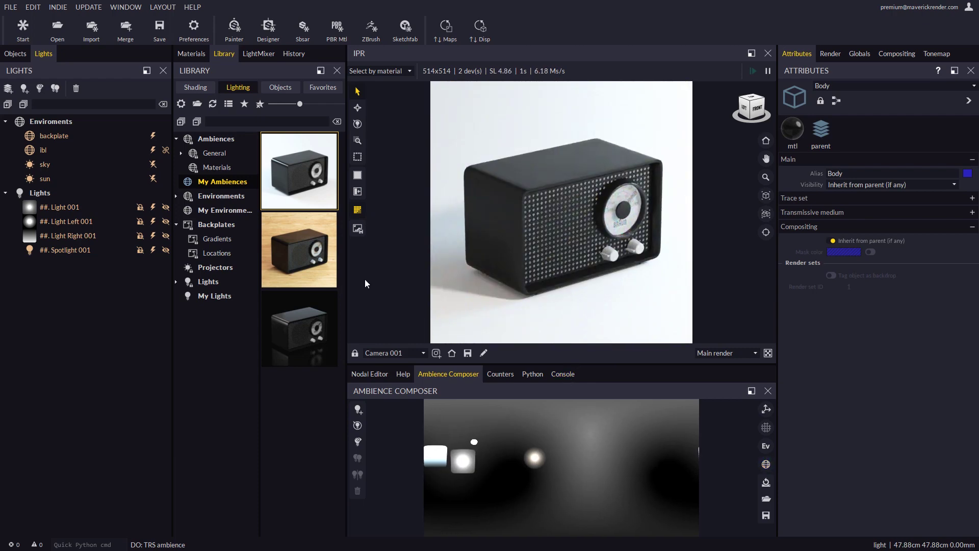
Replace the ambience with the wooden braun02 and set its pivot to the radio's Body object.
{"action": "left_click_drag", "start_coordinate": [306, 255], "coordinate": [490, 295]}
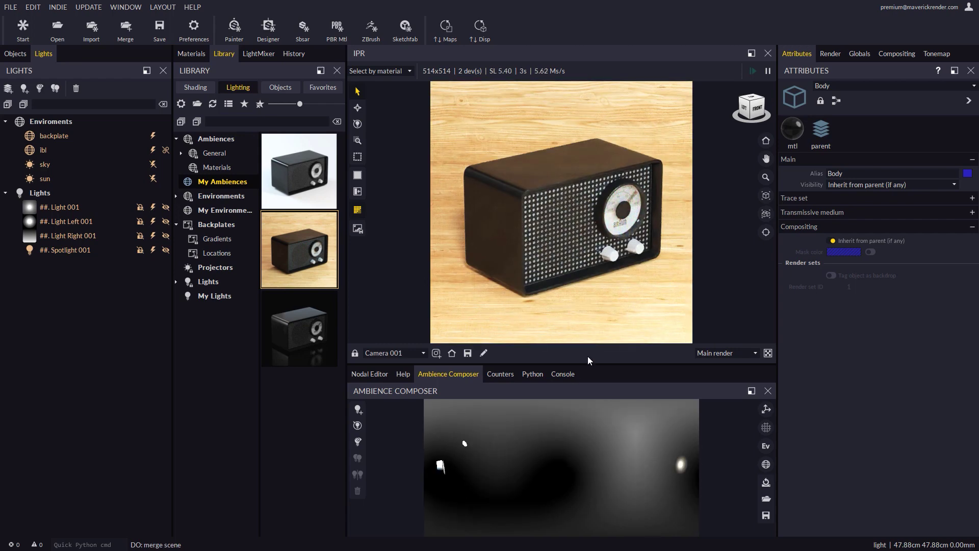
{"action": "left_click", "coordinate": [653, 478]}
{"action": "left_click", "coordinate": [810, 390]}
{"action": "left_click", "coordinate": [834, 414]}
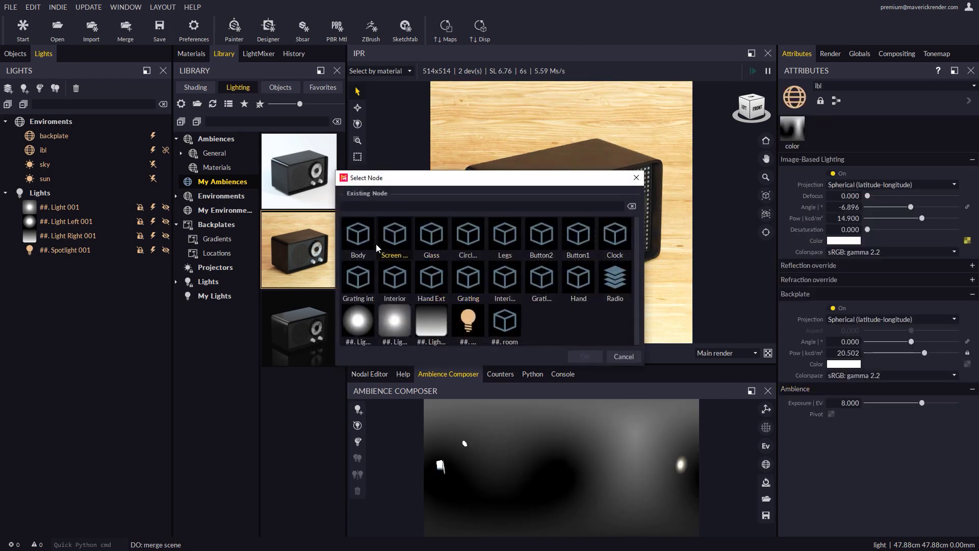
{"action": "double_click", "coordinate": [361, 237]}
{"action": "left_click", "coordinate": [766, 446]}
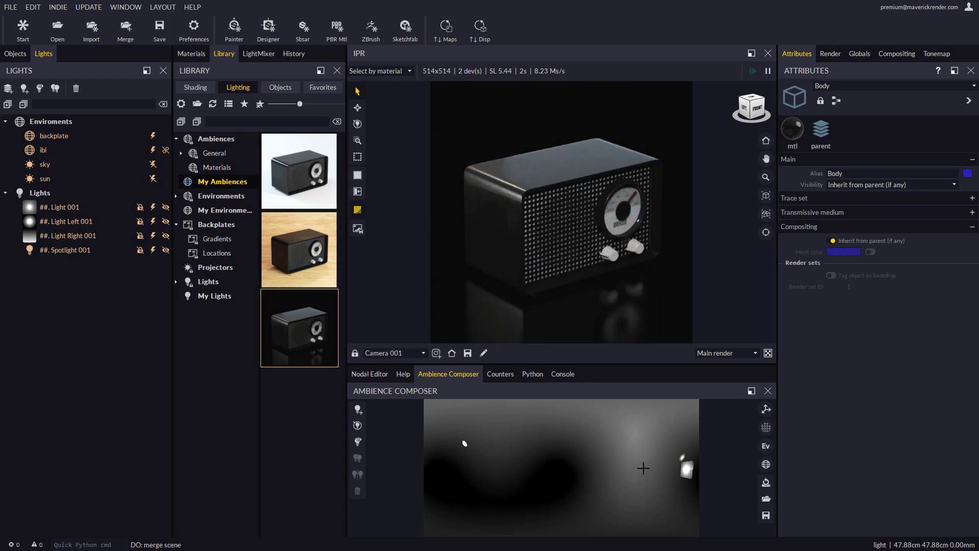
Set the pivot of the dark braun03 ambience to the radio's Body object and adjust the ambience exposure.
{"action": "left_click", "coordinate": [803, 390]}
{"action": "double_click", "coordinate": [362, 239]}
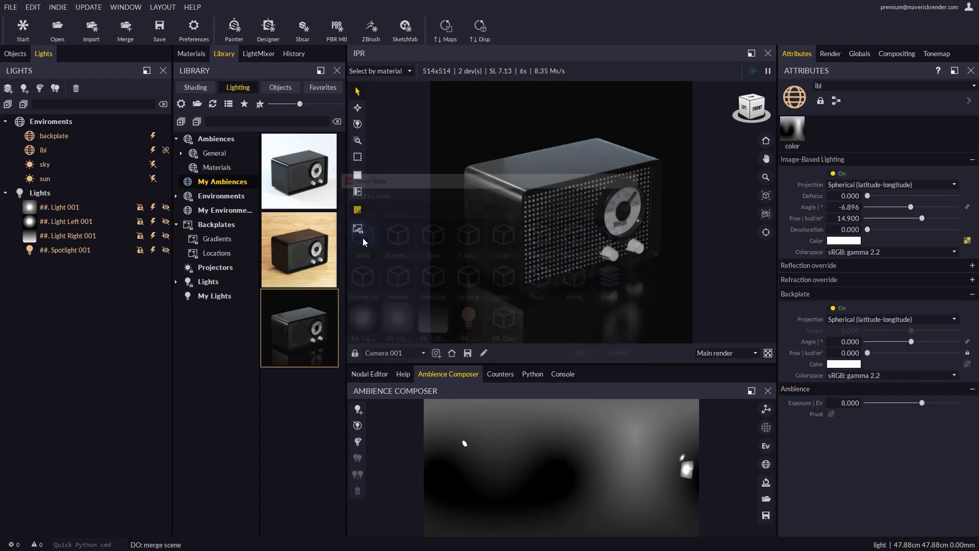
{"action": "left_click", "coordinate": [763, 444]}
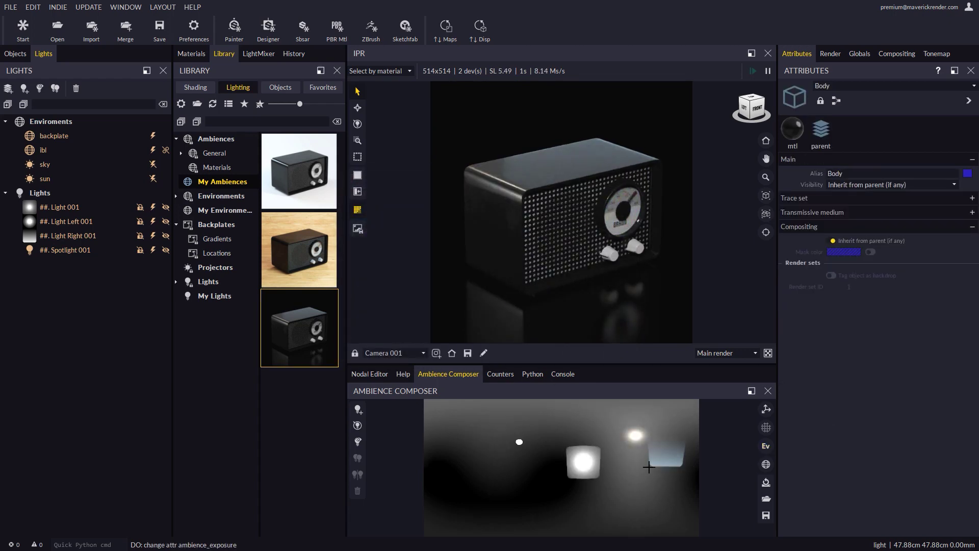